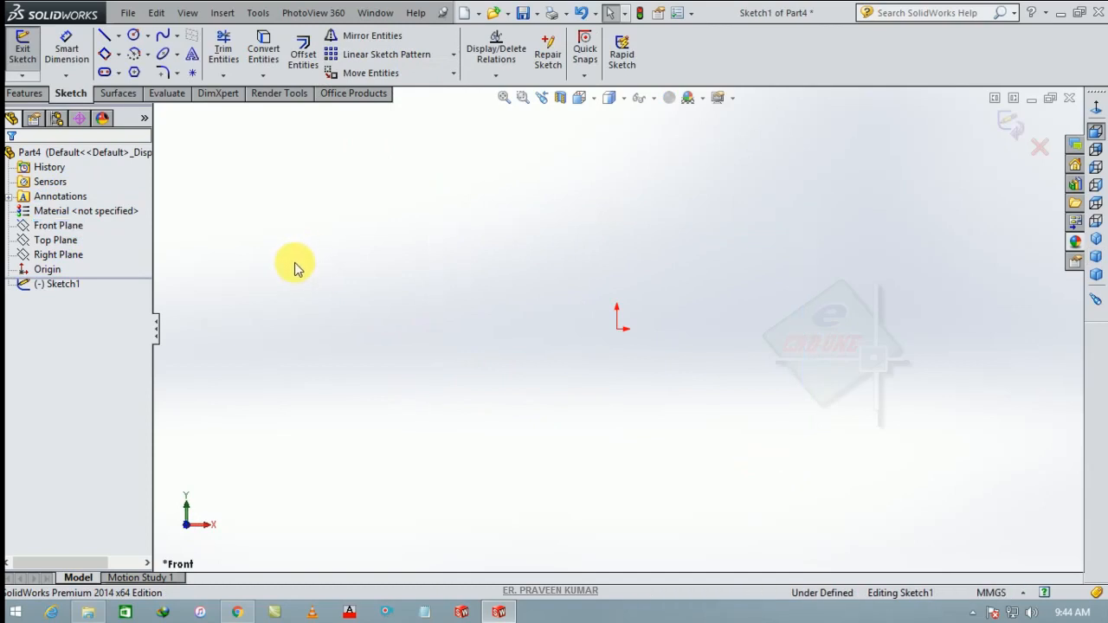
Sketch a tilted three-point corner rectangle left of the origin, with its uppermost corner at about X -106, Y 12 mm
left_click(104, 55)
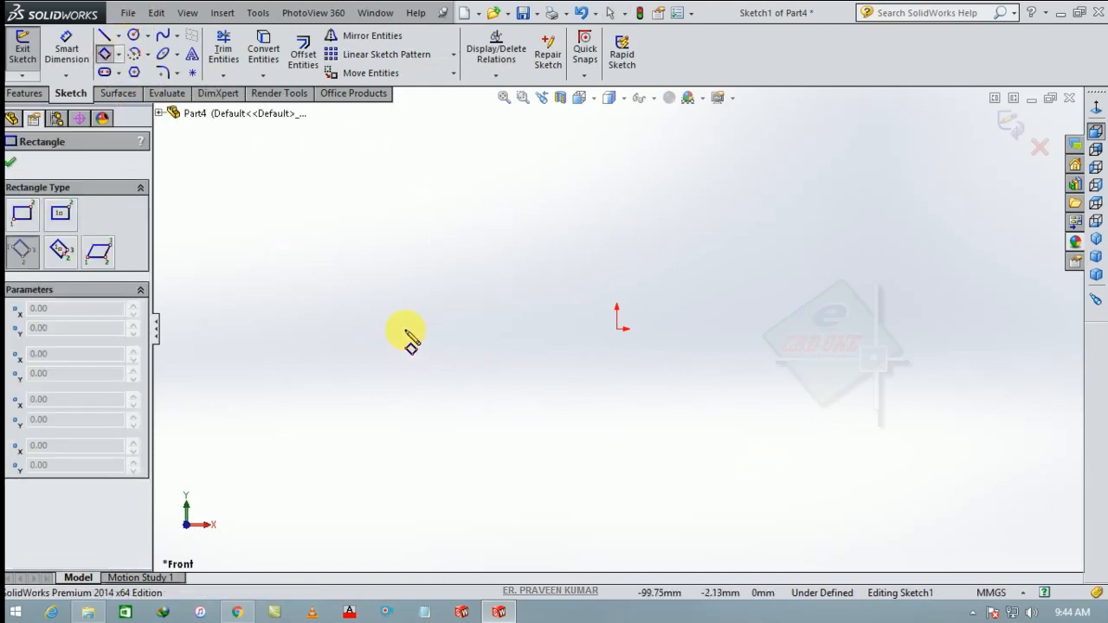
left_click(395, 305)
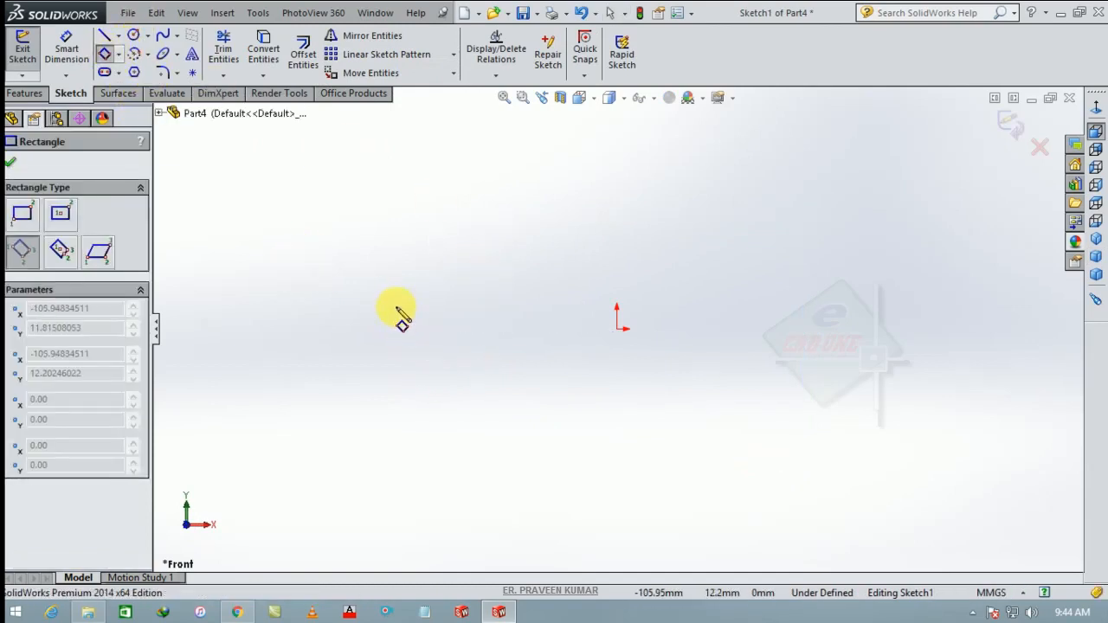
left_click(435, 364)
left_click(372, 406)
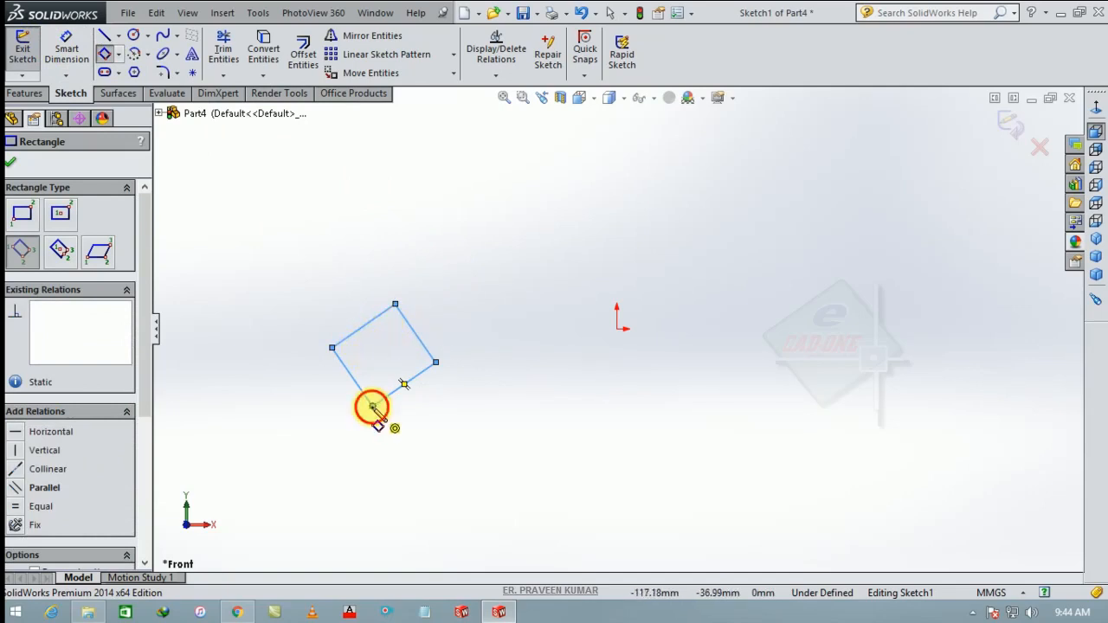
left_click_drag(372, 407, 387, 387)
key("Escape")
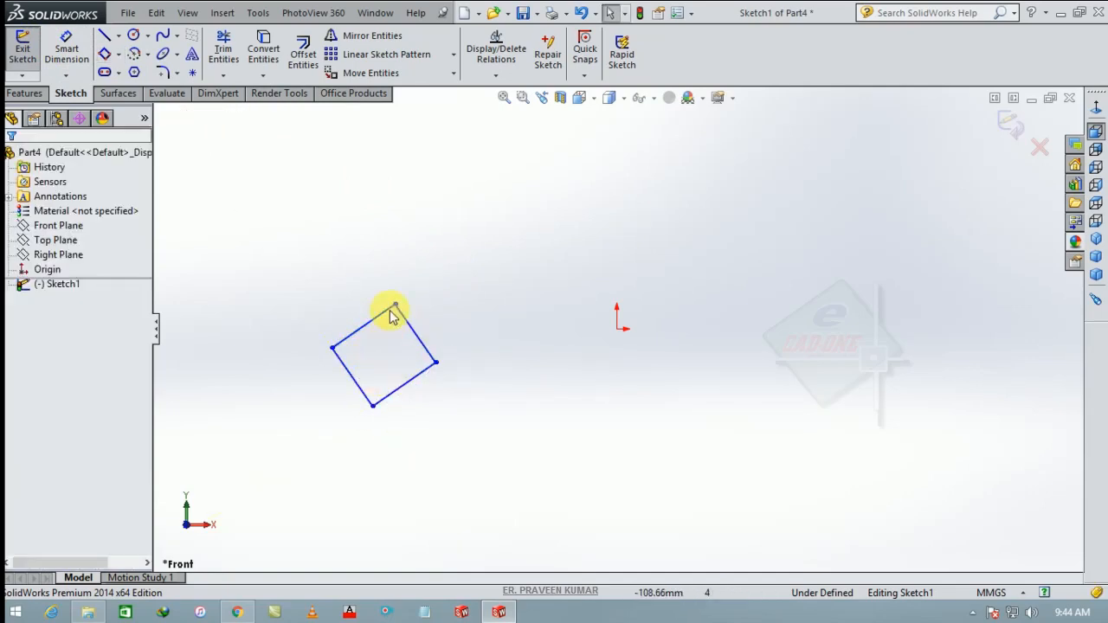
Add a vertical relation between the uppermost and lowermost corners of the tilted rectangle
left_click(395, 306)
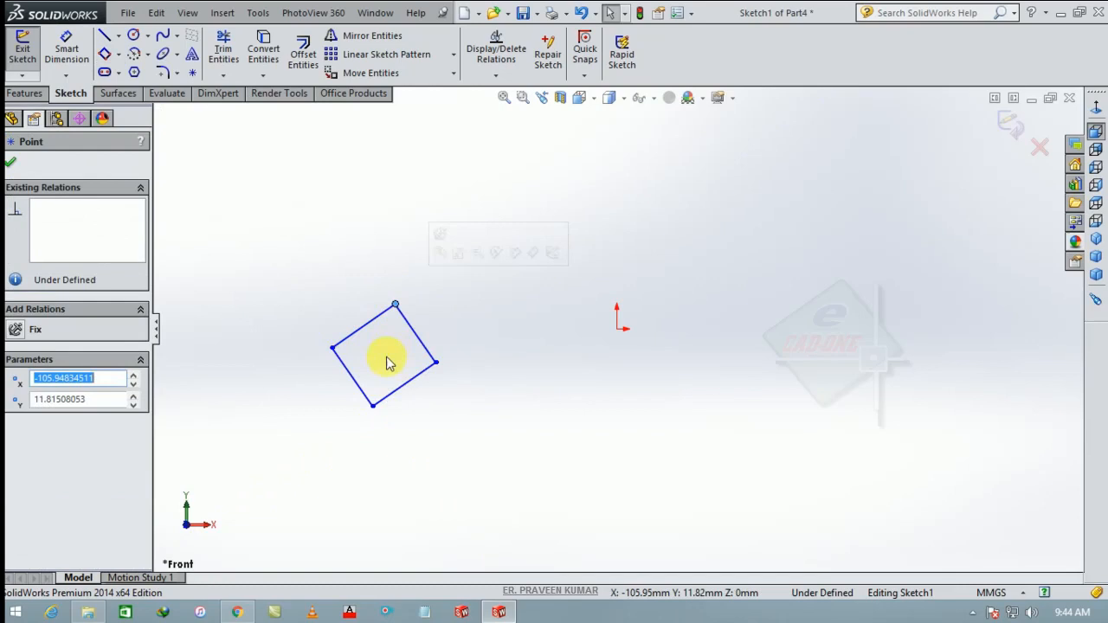
left_click(372, 406, "ctrl")
left_click(436, 338)
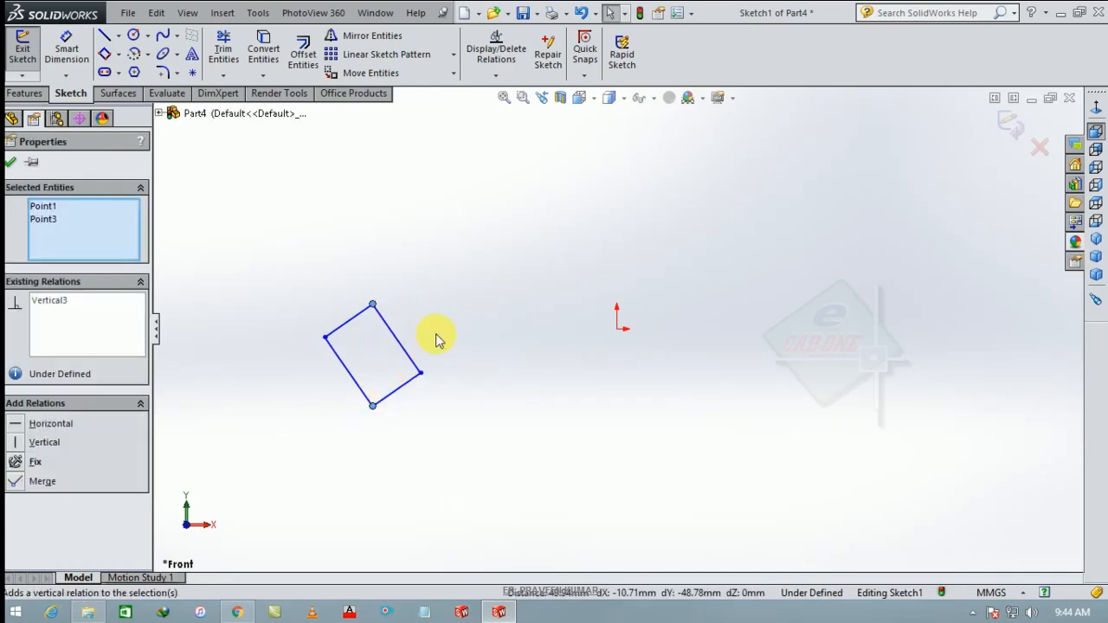
Try a horizontal relation between the rectangle's leftmost and uppermost corners, and undo it
left_click(325, 339)
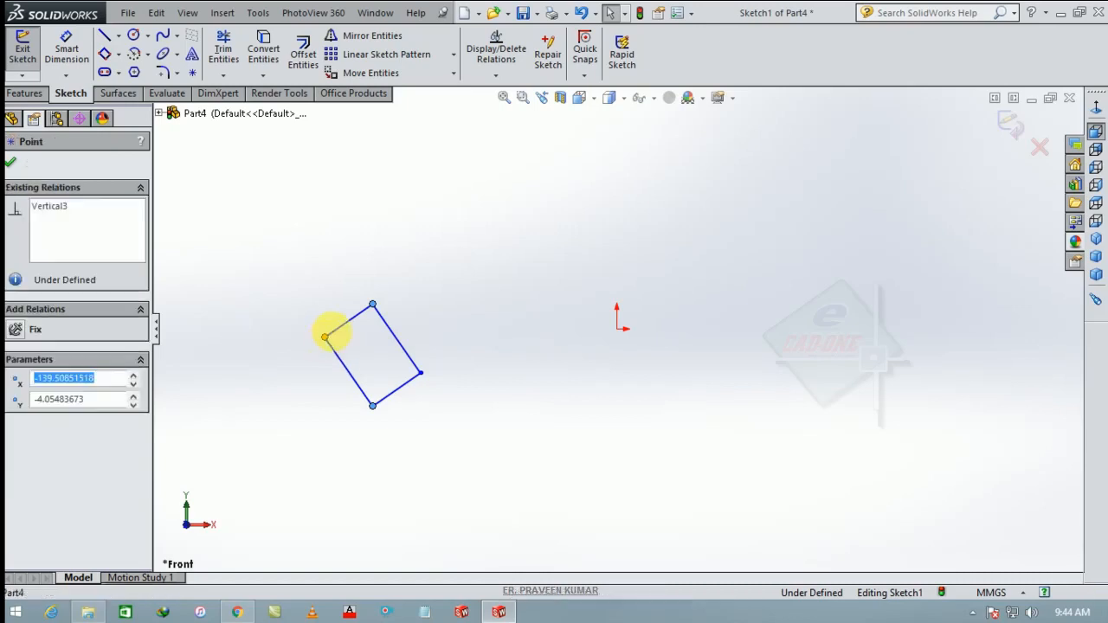
left_click(372, 307, "ctrl")
left_click(413, 245)
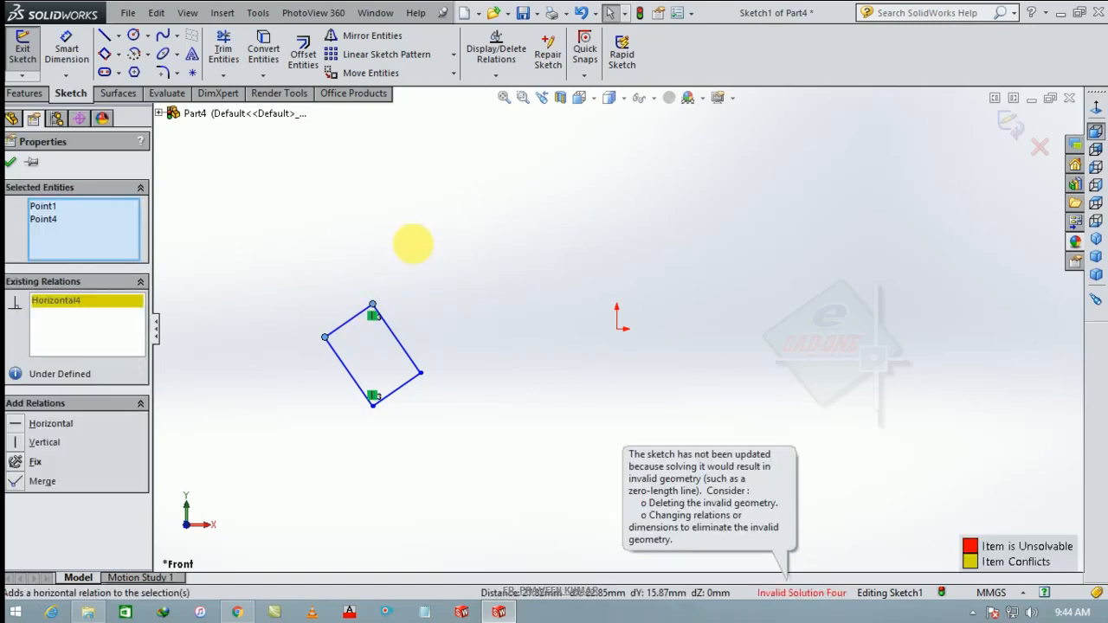
left_click(477, 356)
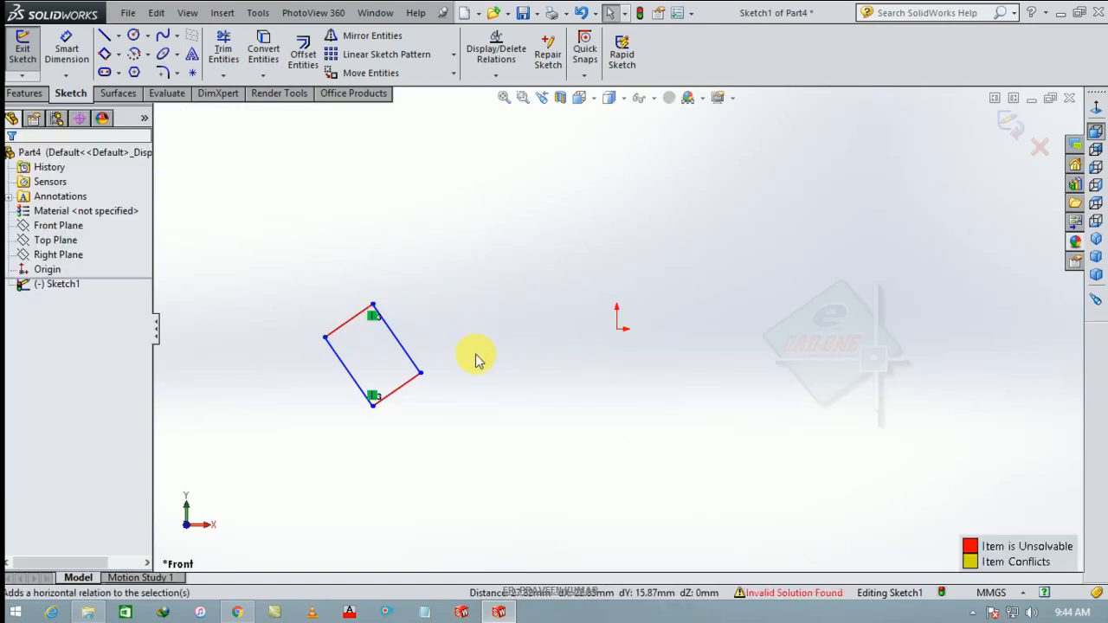
key("ctrl+z")
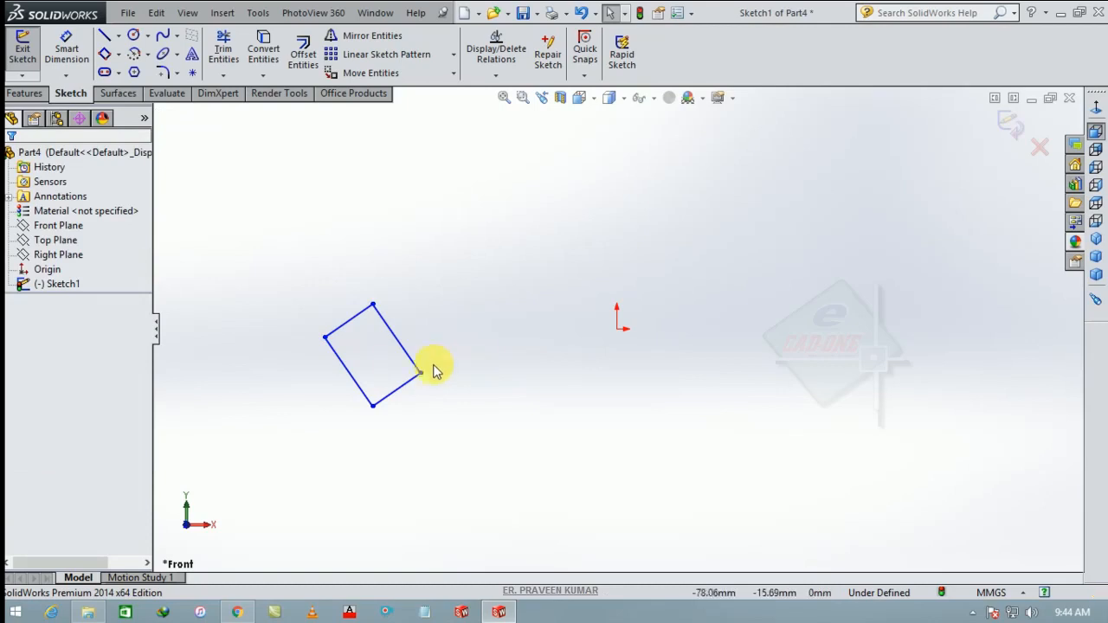
Add a horizontal relation between the rectangle's leftmost and rightmost corners
left_click(324, 338)
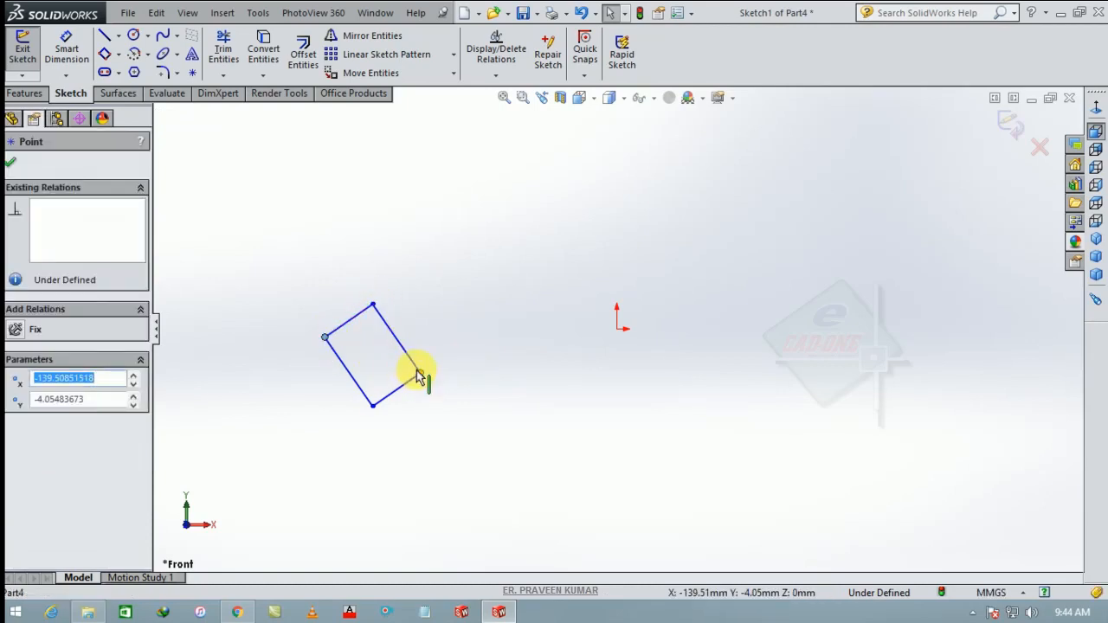
left_click(419, 374, "ctrl")
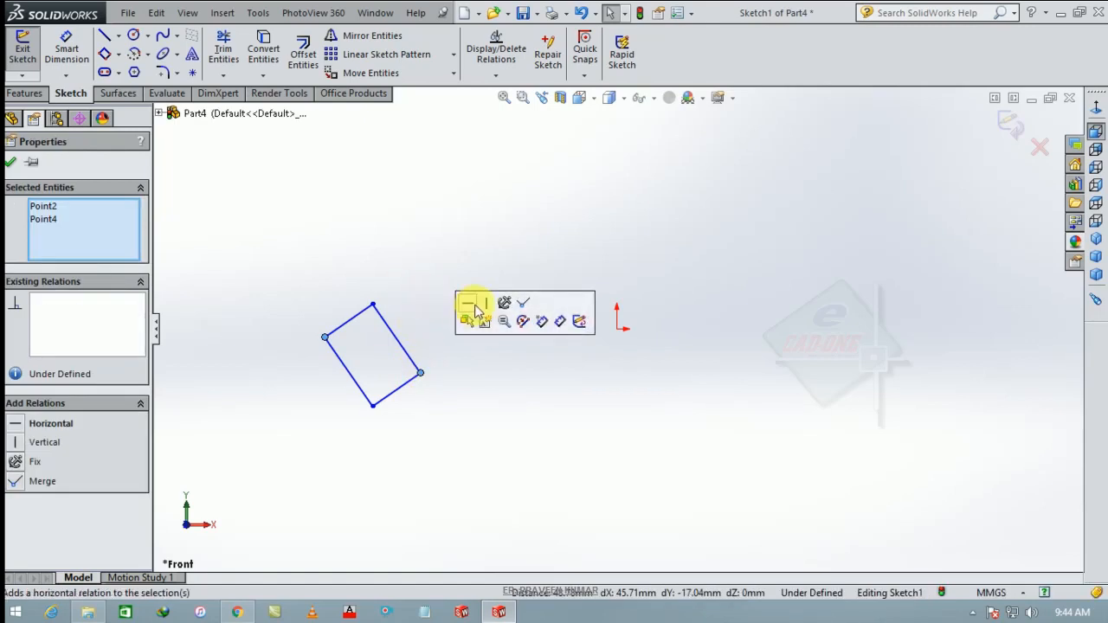
left_click(467, 306)
left_click(449, 359)
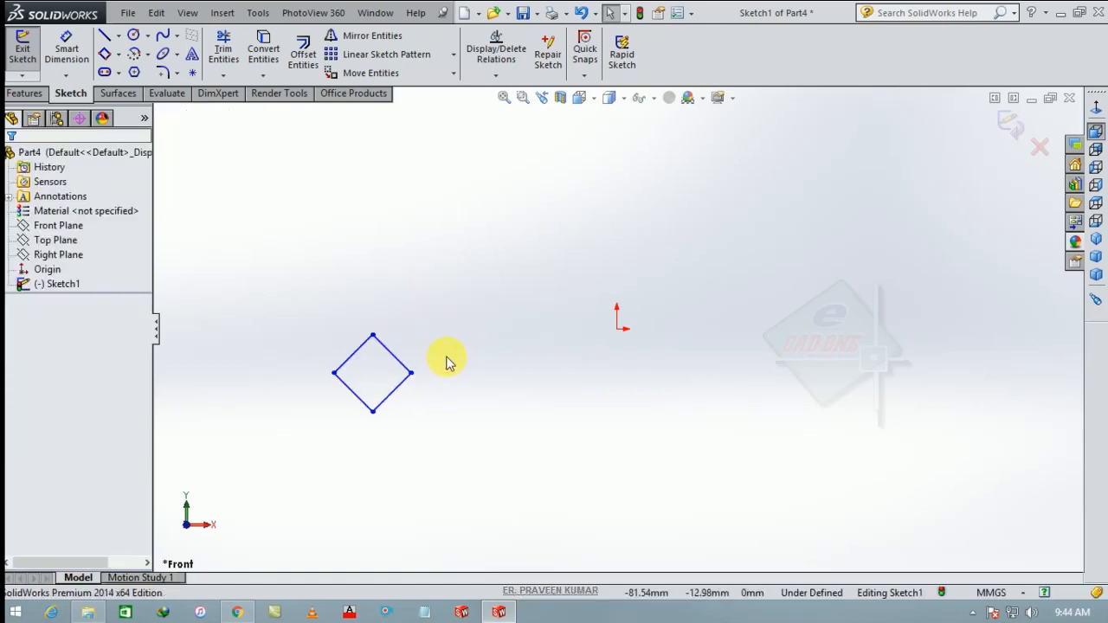
Dimension the horizontal distance between the diamond's leftmost and rightmost corners as 12 mm
left_click(68, 52)
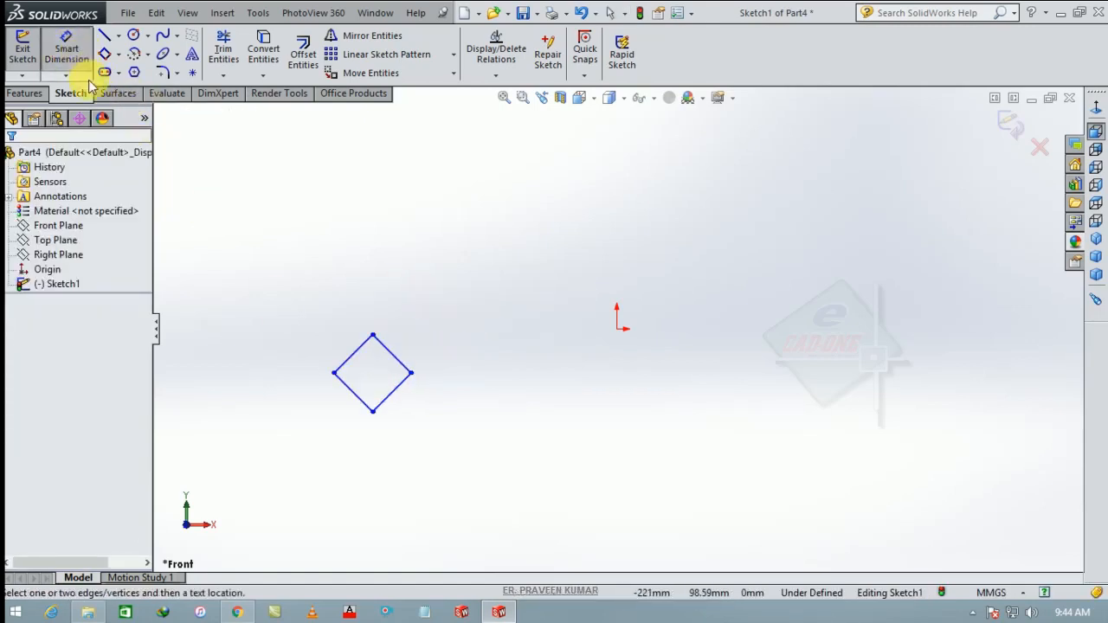
left_click(335, 373)
left_click(411, 372)
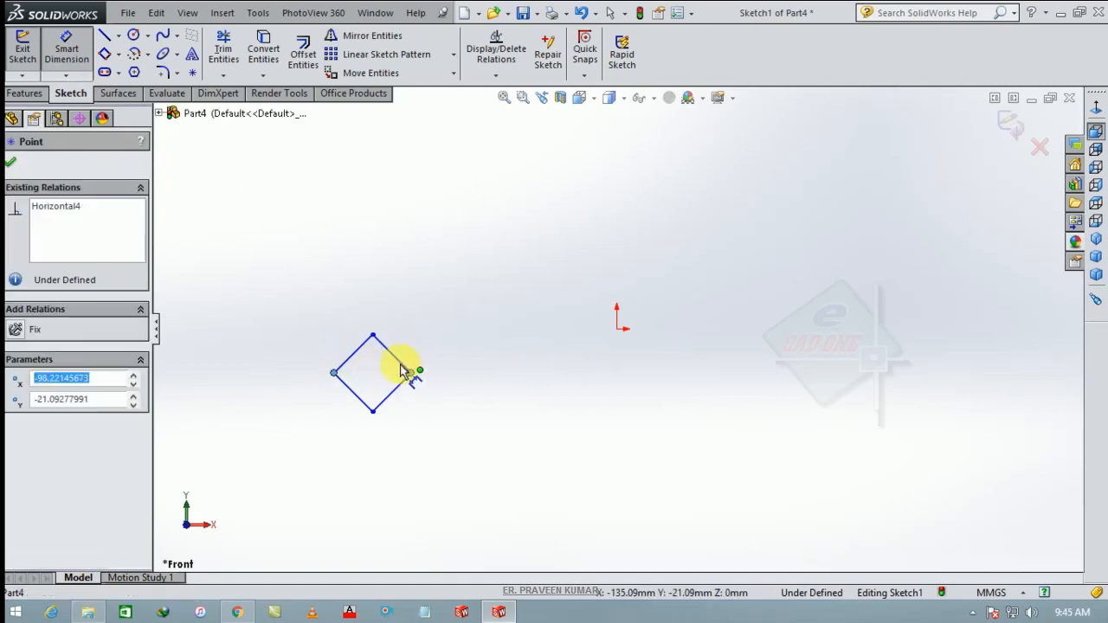
left_click(368, 292)
type("12")
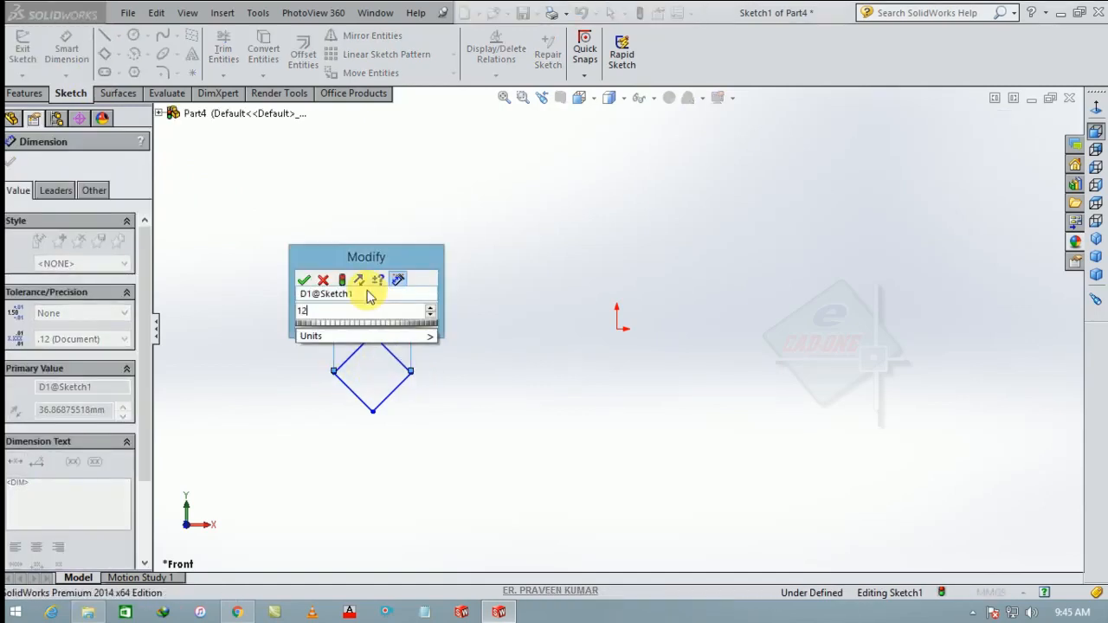
key("Return")
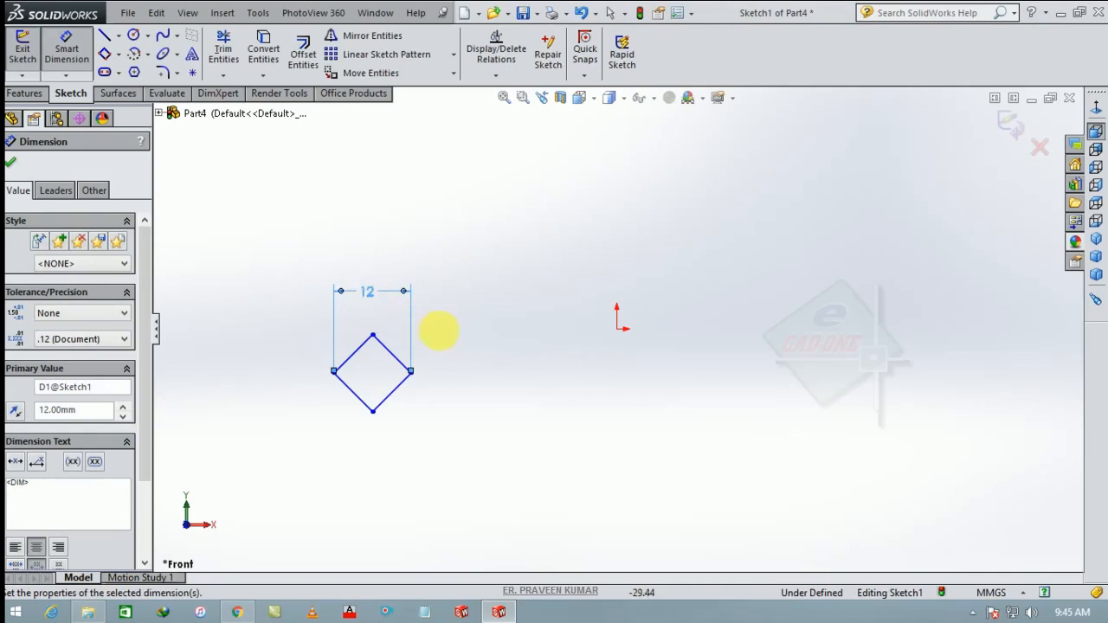
left_click(443, 334)
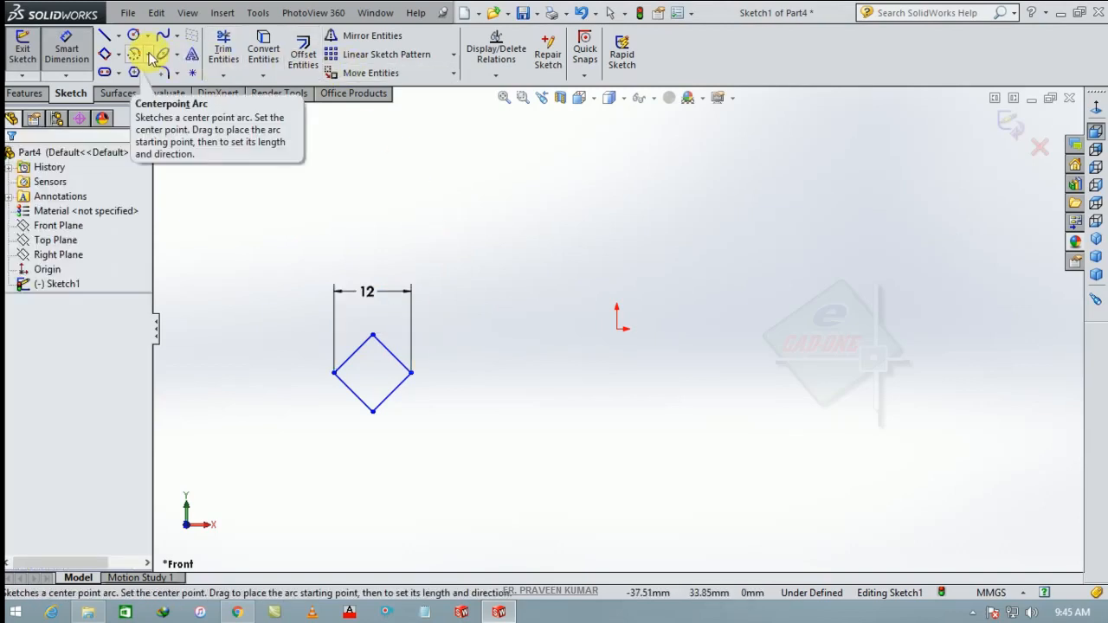
Draw a 6 mm vertical line from the diamond's uppermost corner to its centre and a 6 mm horizontal line on to its rightmost corner
left_click(106, 41)
scroll(342, 399, "up", 3)
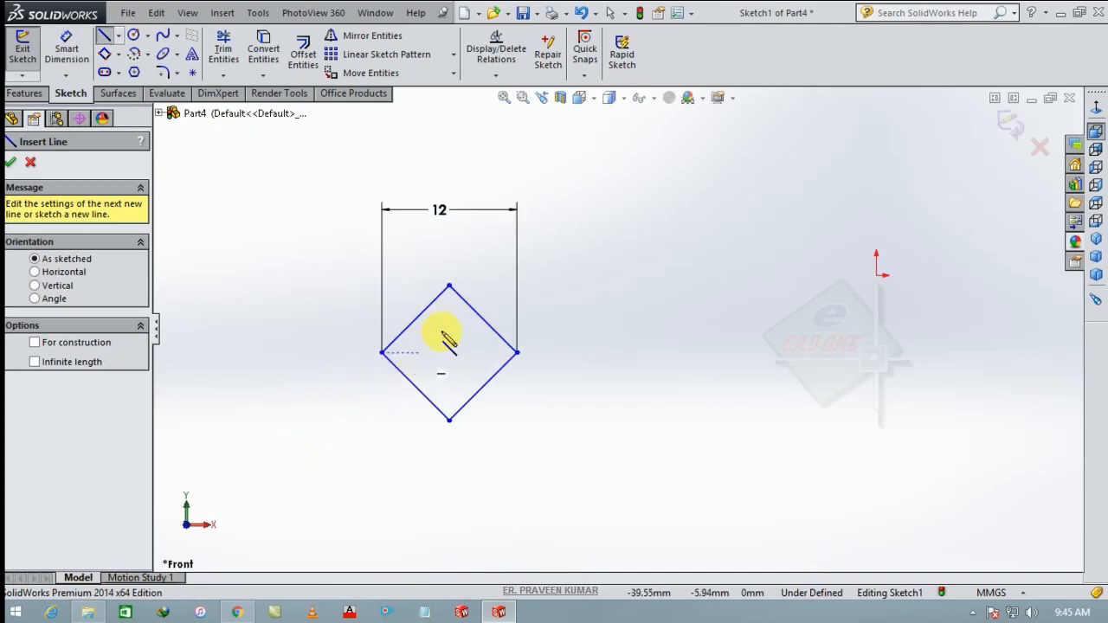
left_click(449, 285)
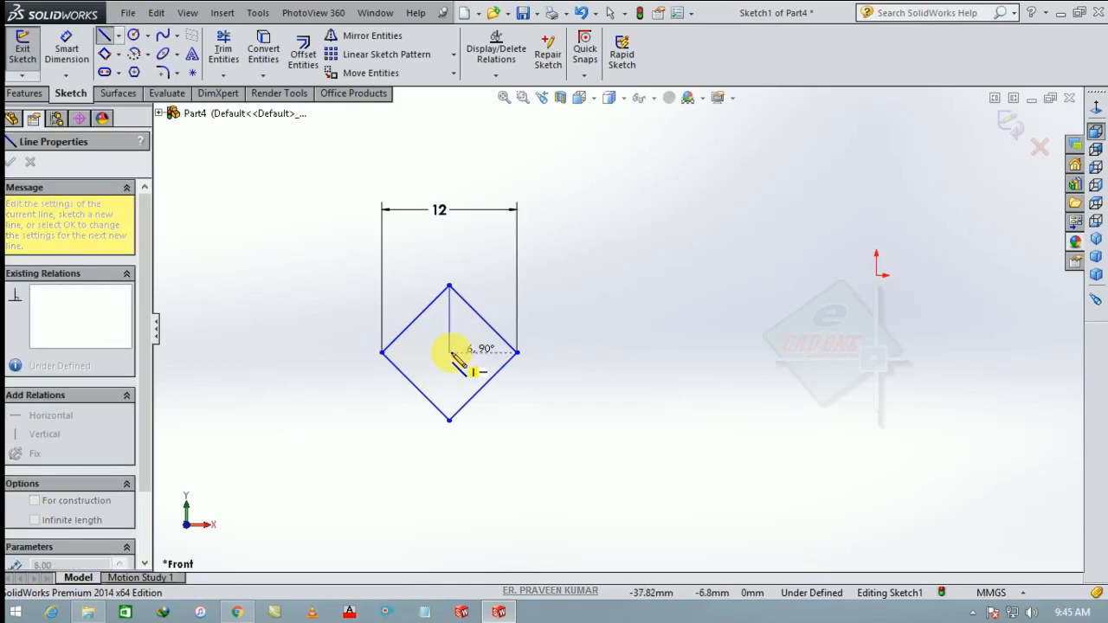
left_click(449, 352)
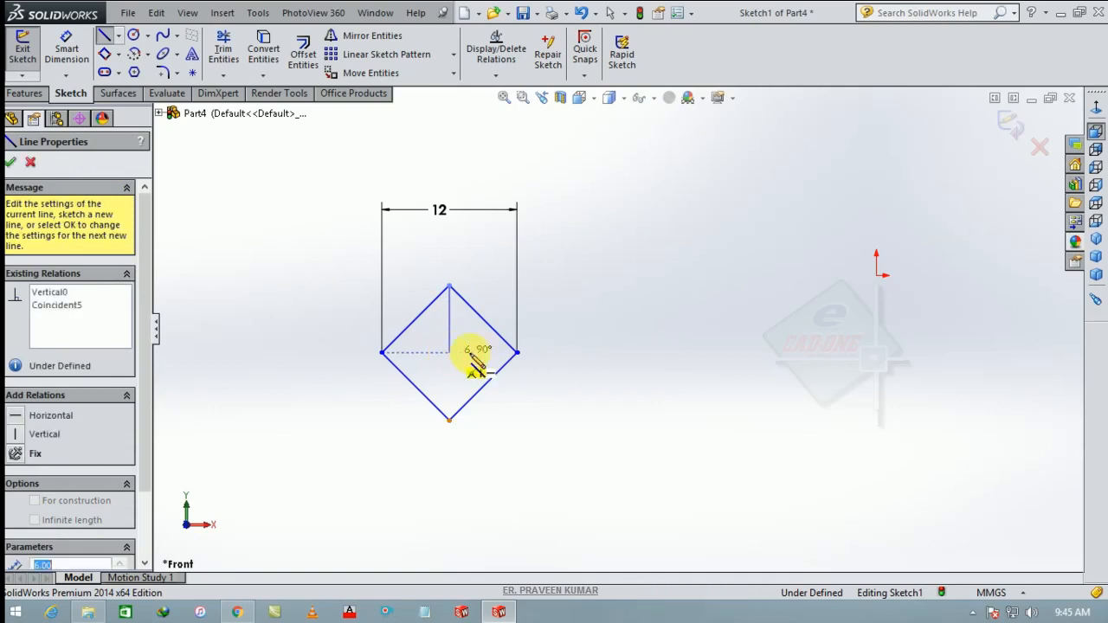
left_click(517, 352)
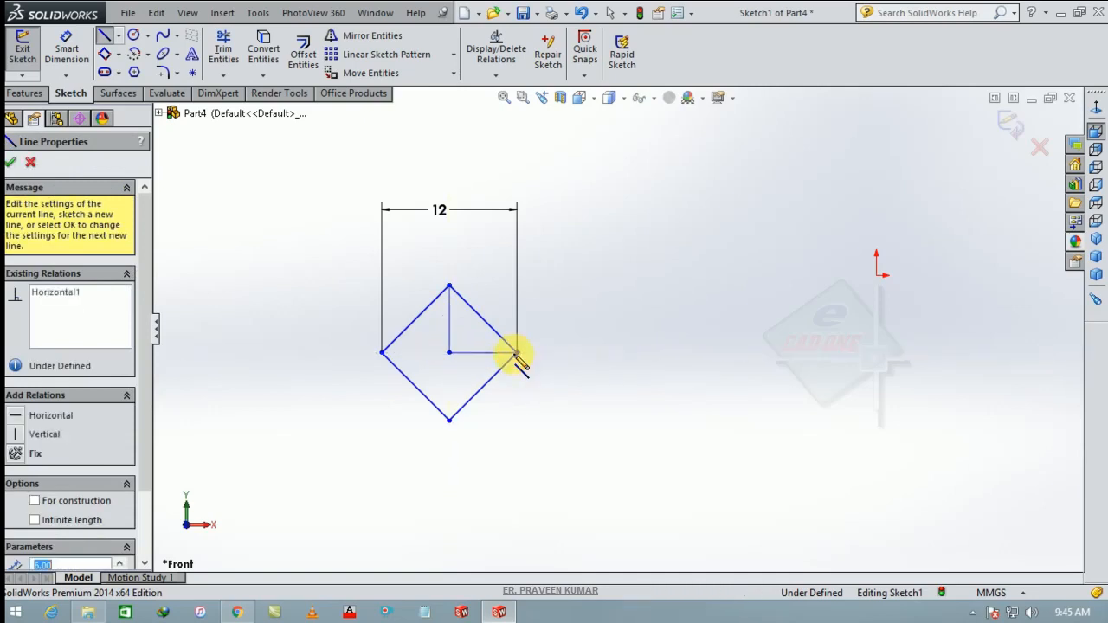
key("Escape")
Convert the vertical and horizontal lines inside the diamond to construction geometry
left_click(450, 327)
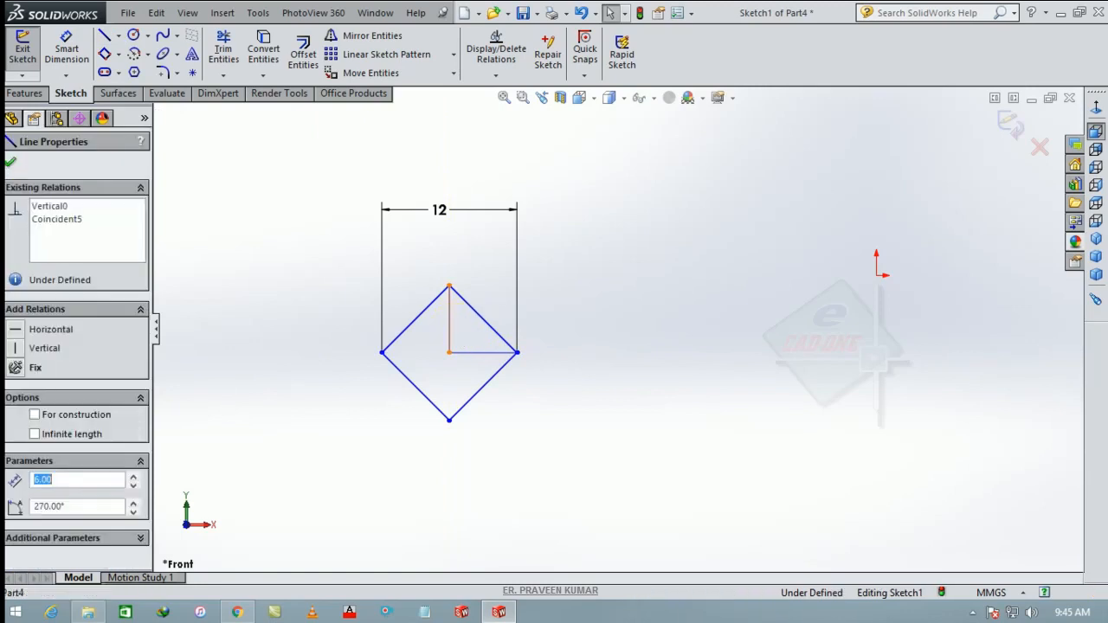
left_click(488, 359, "ctrl")
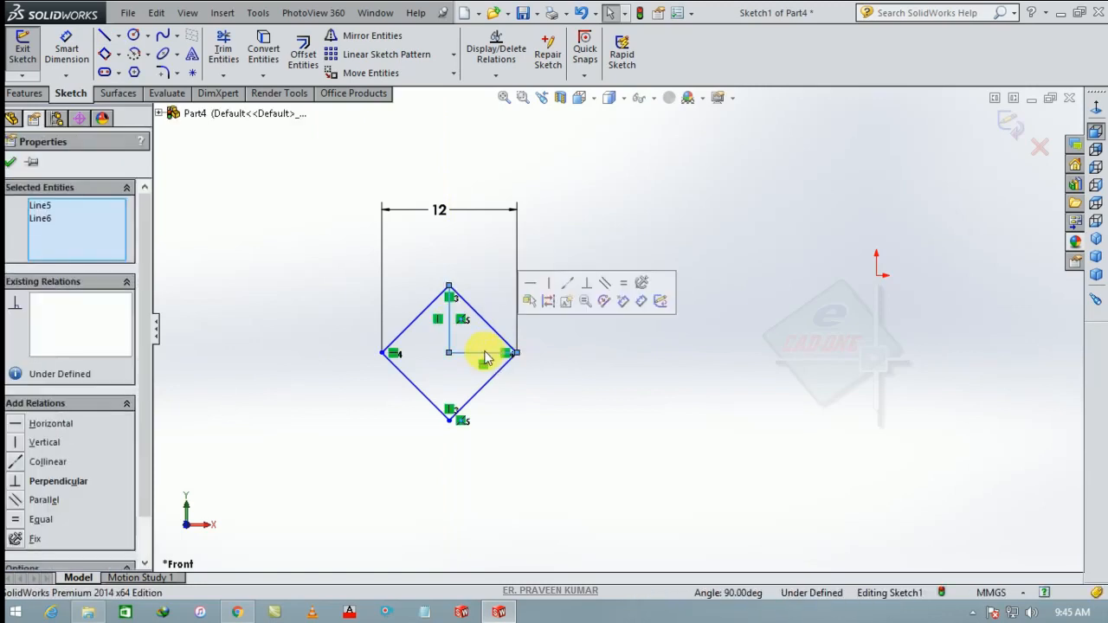
left_click(542, 303)
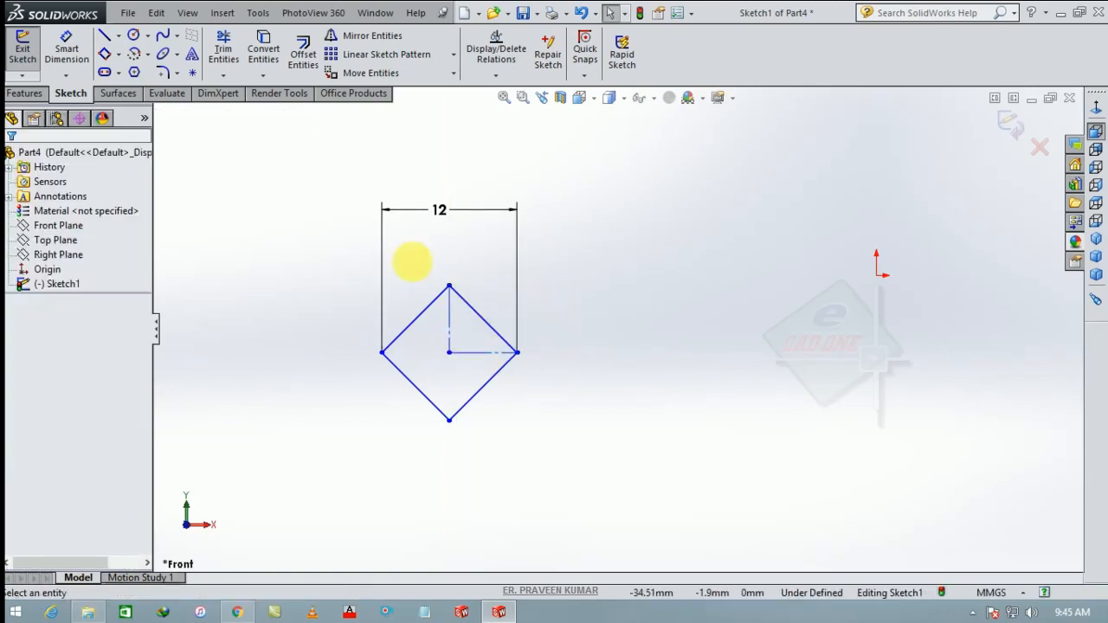
Dimension the horizontal distance from the diamond's centre point to the origin as 35 mm
left_click(67, 45)
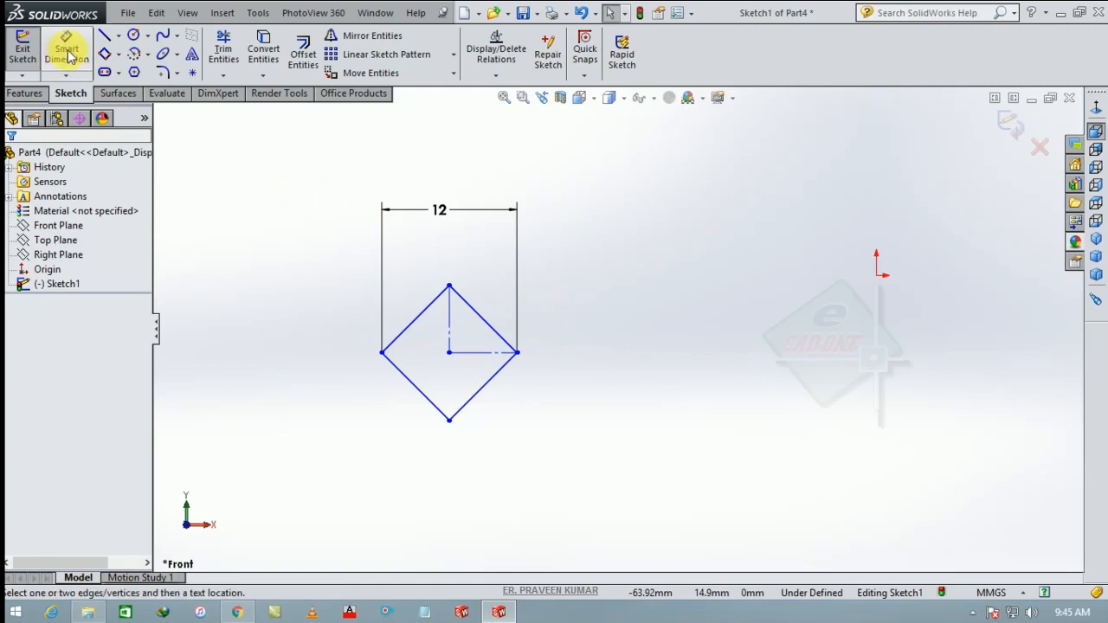
left_click(450, 353)
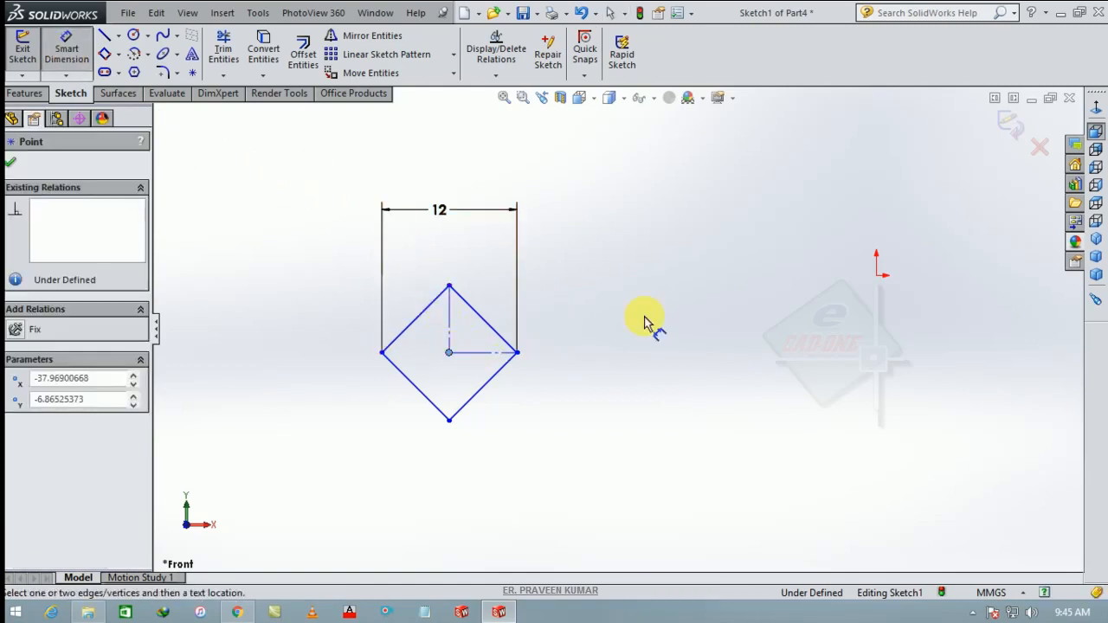
left_click(878, 279)
left_click(664, 311)
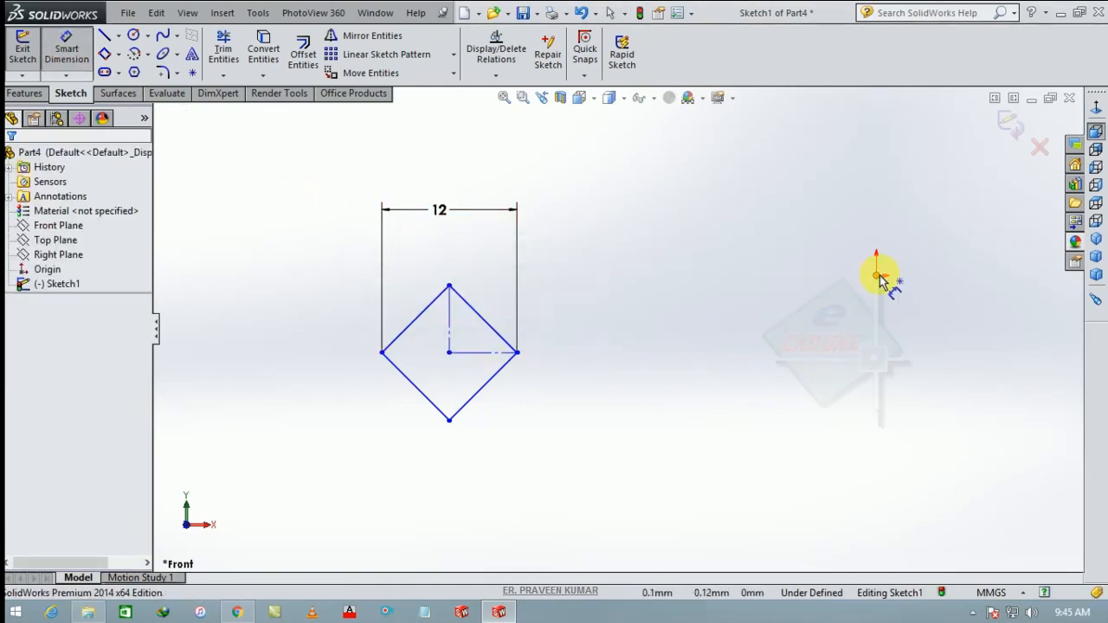
left_click(877, 276)
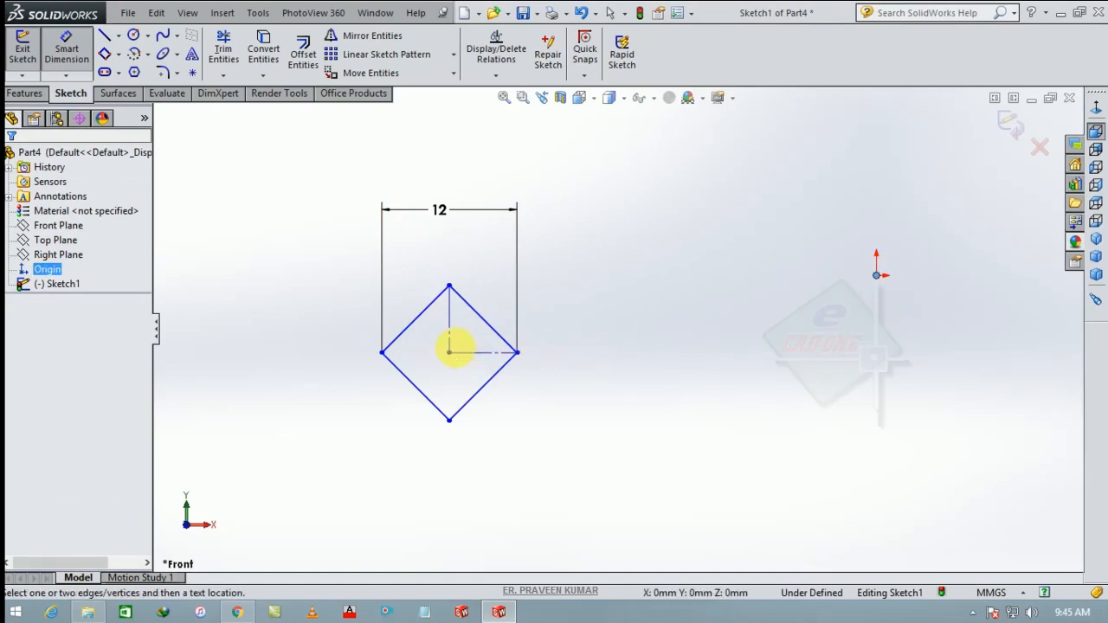
left_click(450, 353)
left_click(616, 484)
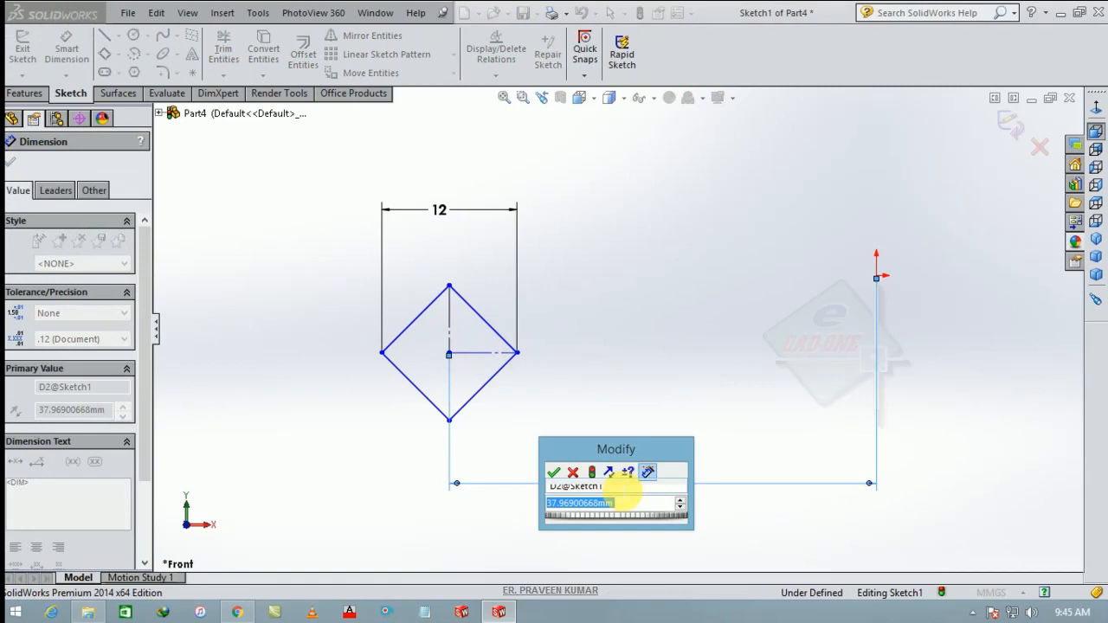
type("35")
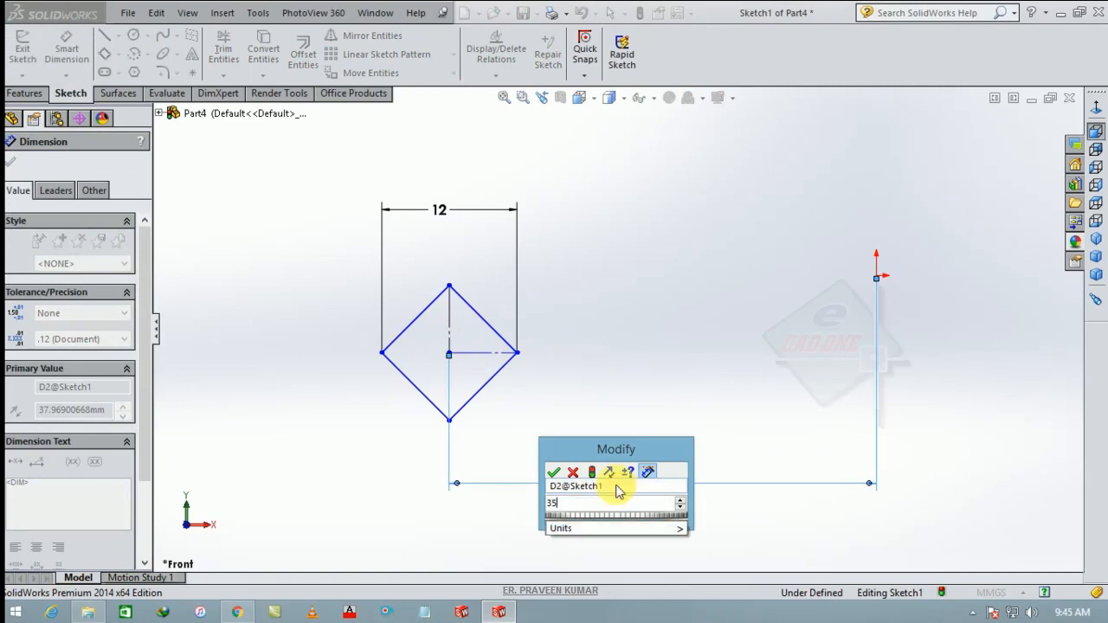
key("Return")
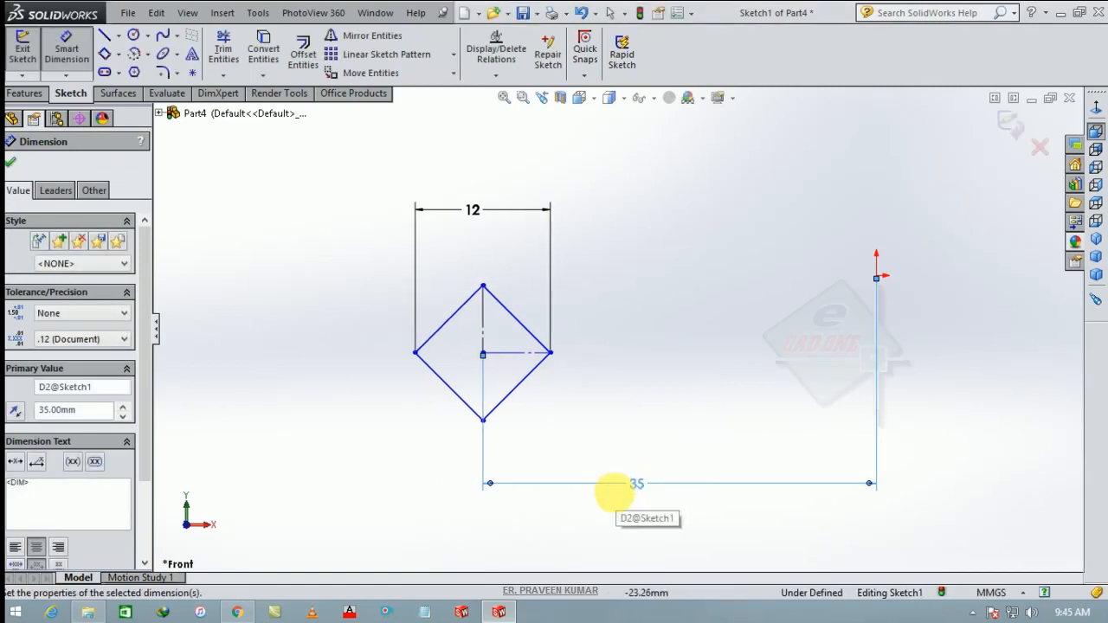
key("Escape")
key("Escape")
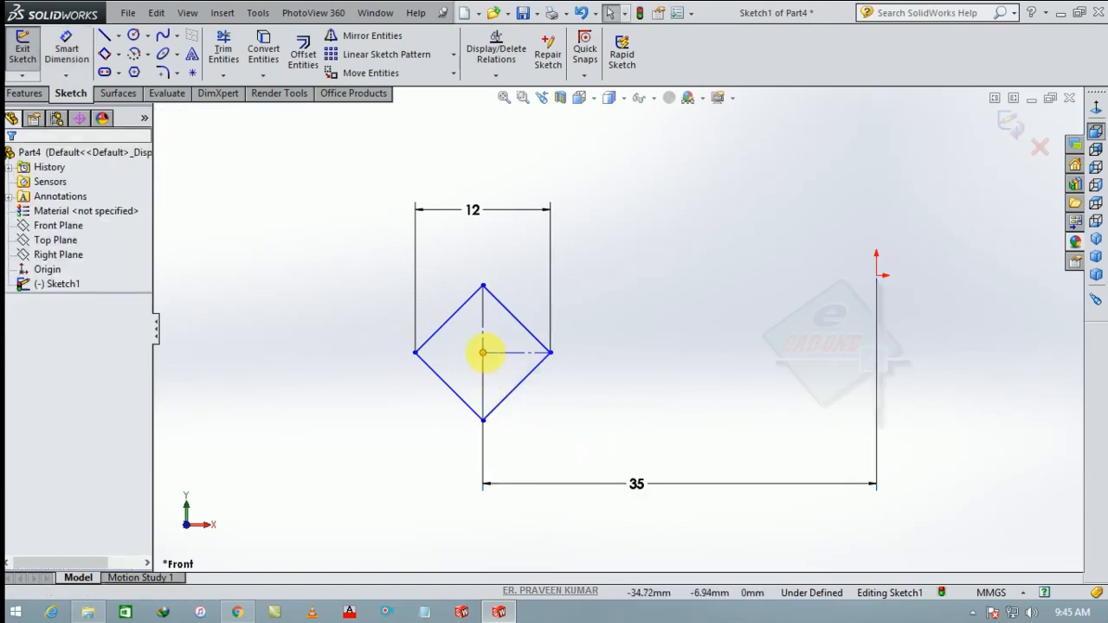
Add a horizontal relation between the diamond's centre point and the origin, and exit the sketch
left_click(484, 353)
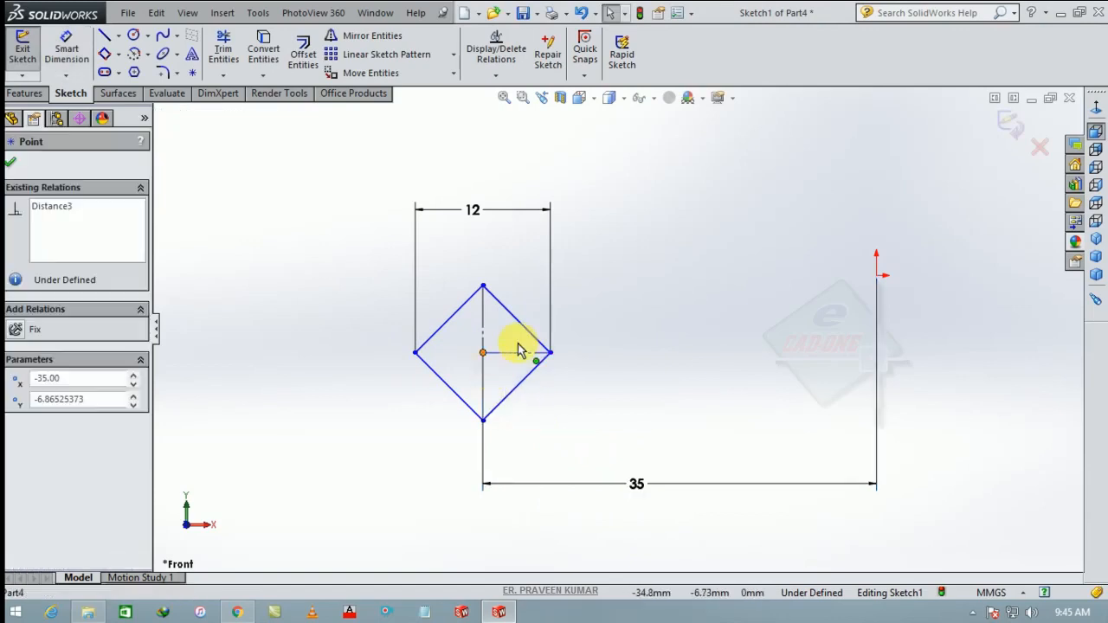
left_click(877, 276, "ctrl")
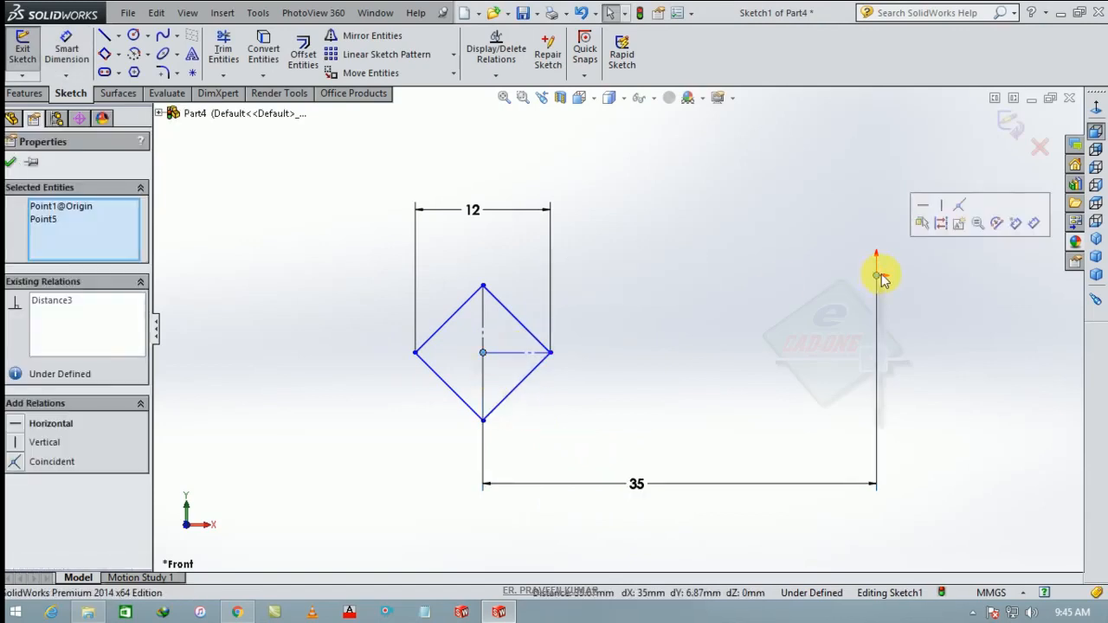
left_click(923, 208)
scroll(647, 388, "up", 4)
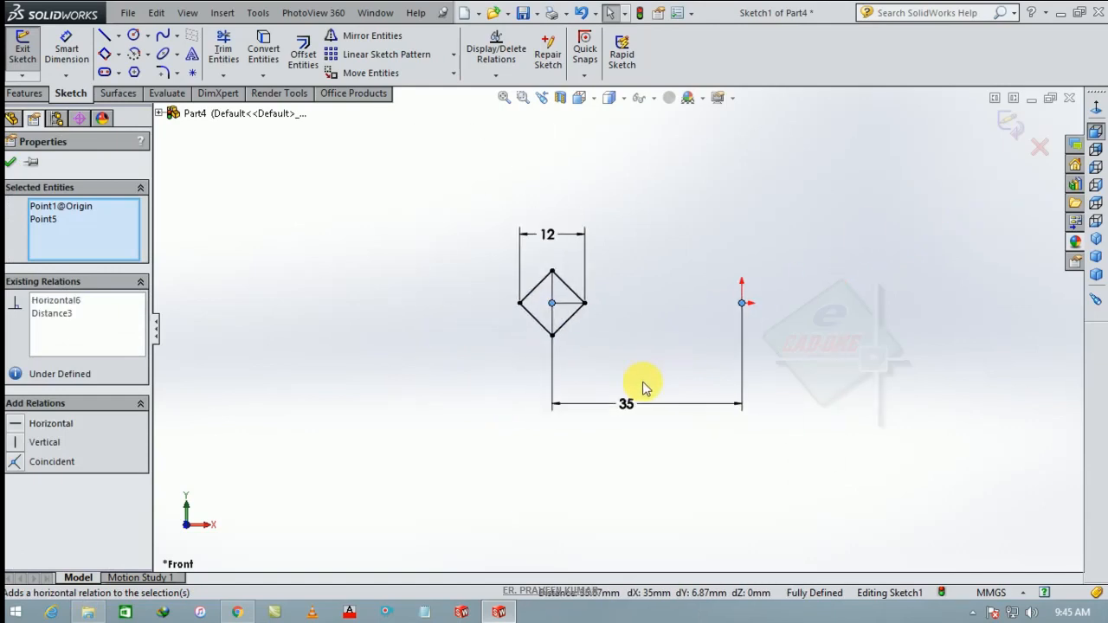
left_click(353, 264)
left_click(23, 193)
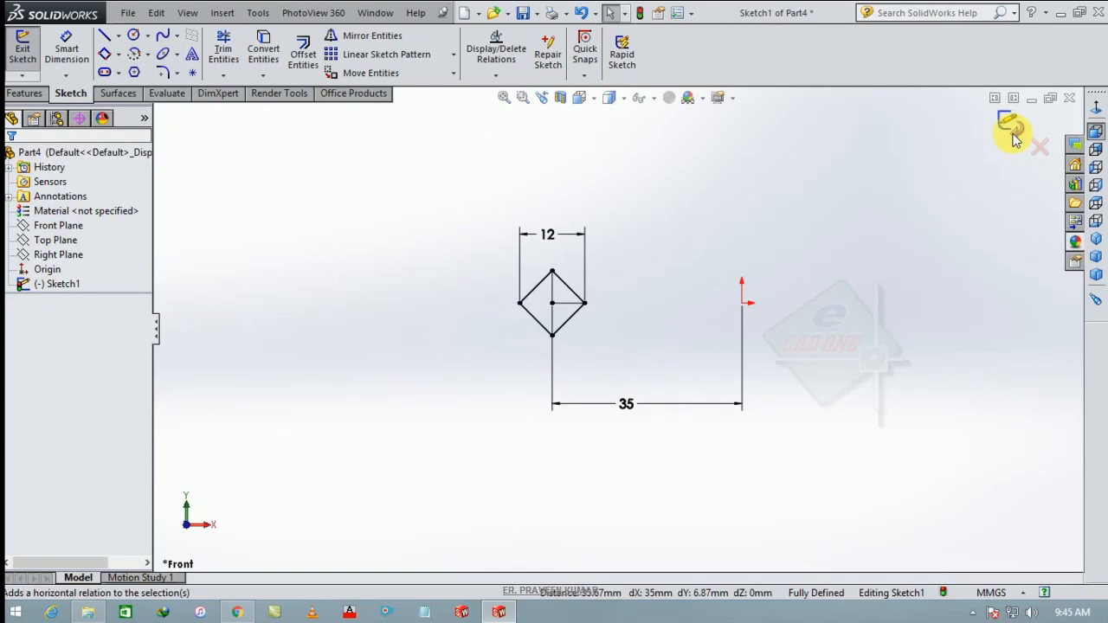
left_click(1012, 135)
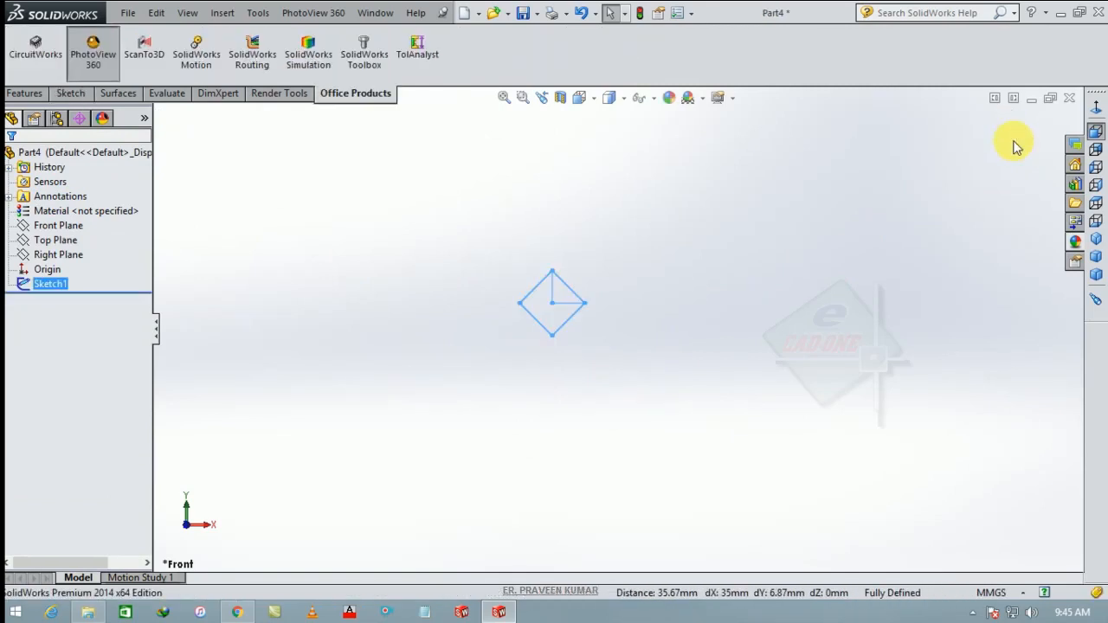
left_click(731, 298)
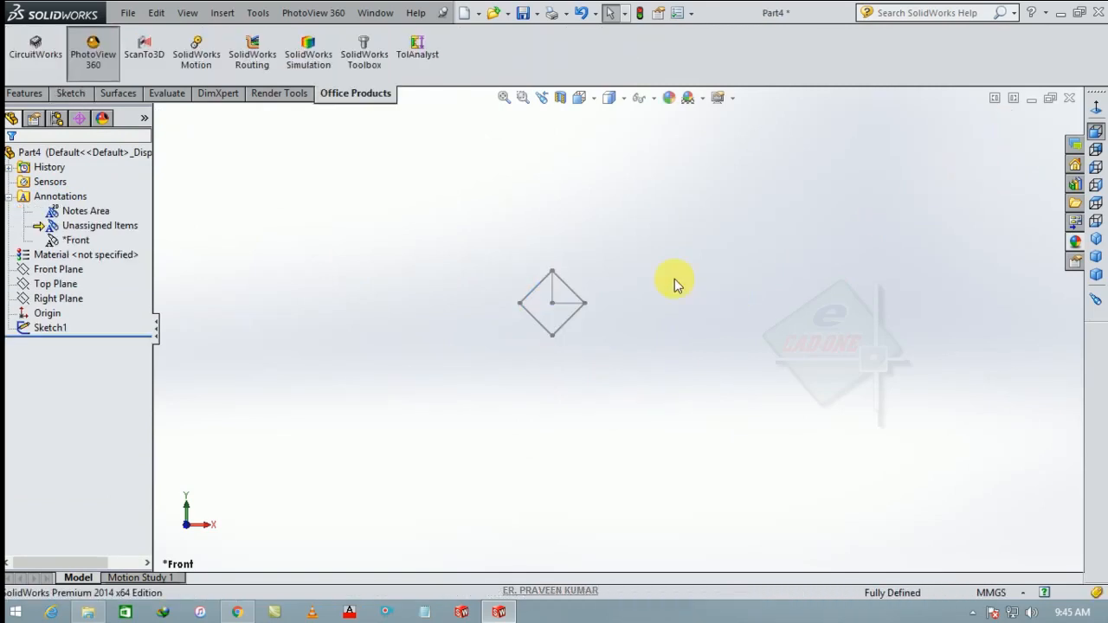
Sketch a 35 mm radius circle on the top plane, centred on the origin and passing through the diamond's centre point, and exit the sketch
left_click(1076, 240)
scroll(448, 364, "up", 4)
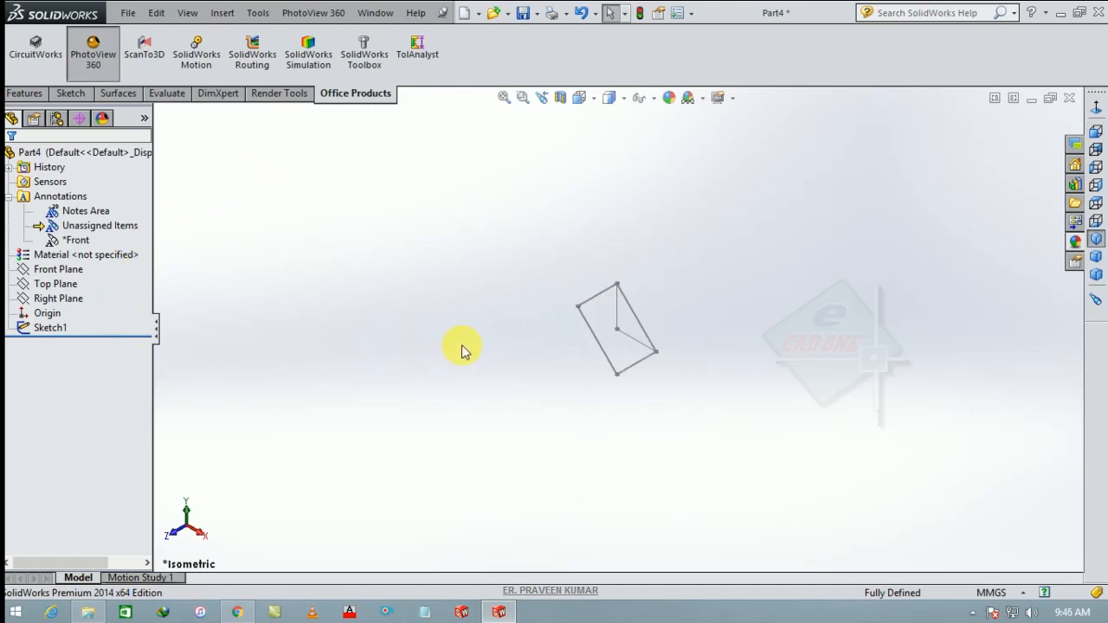
left_click(57, 286)
left_click(70, 262)
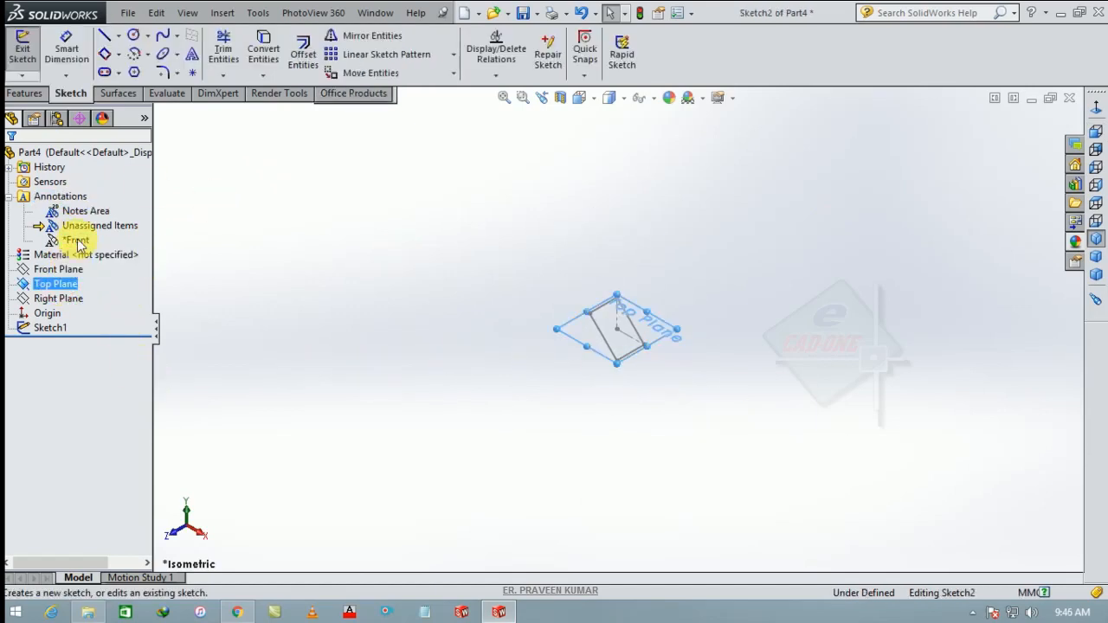
left_click(133, 34)
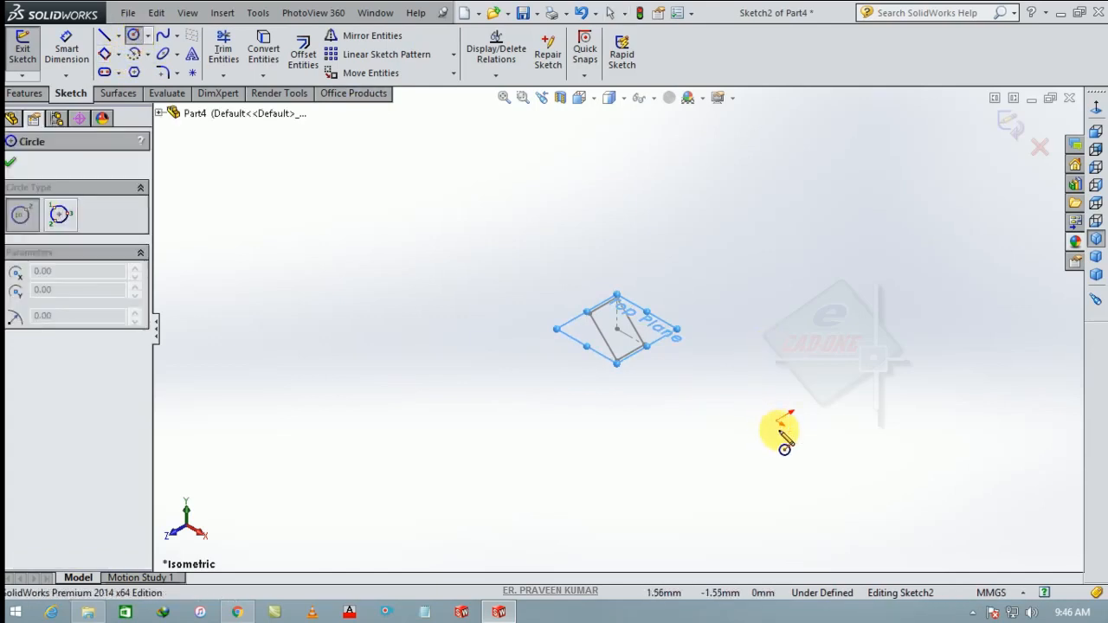
left_click(782, 420)
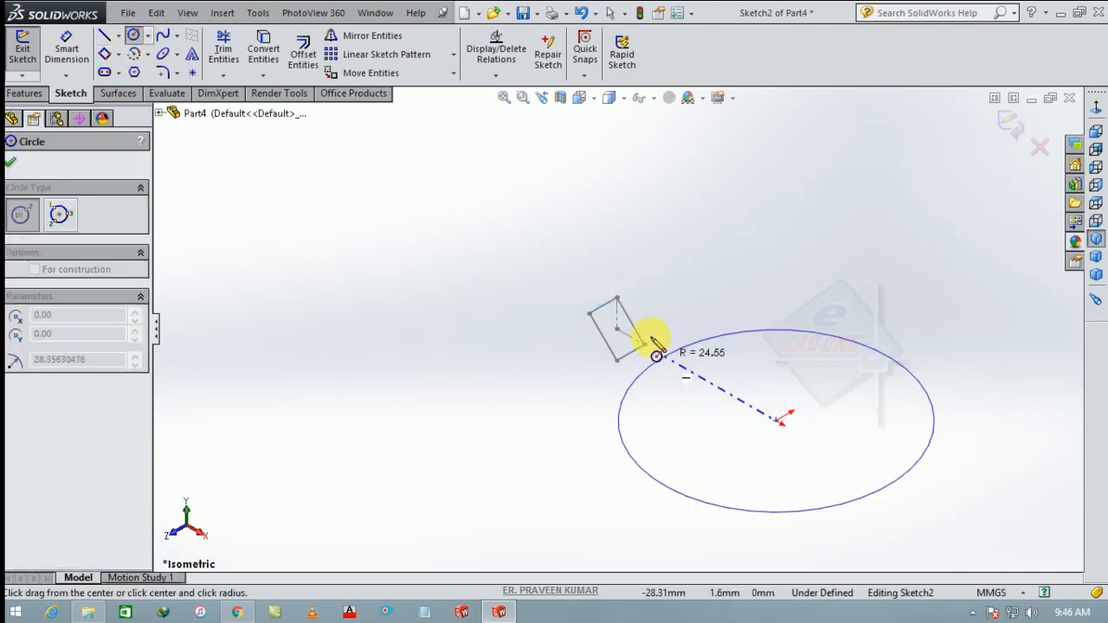
left_click(616, 329)
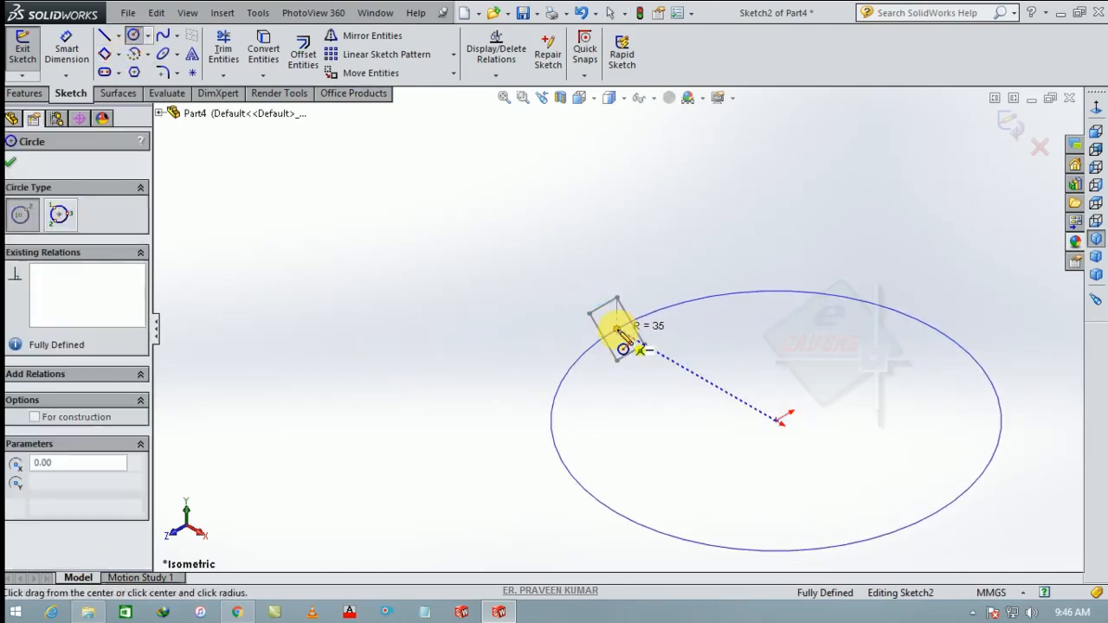
left_click(10, 163)
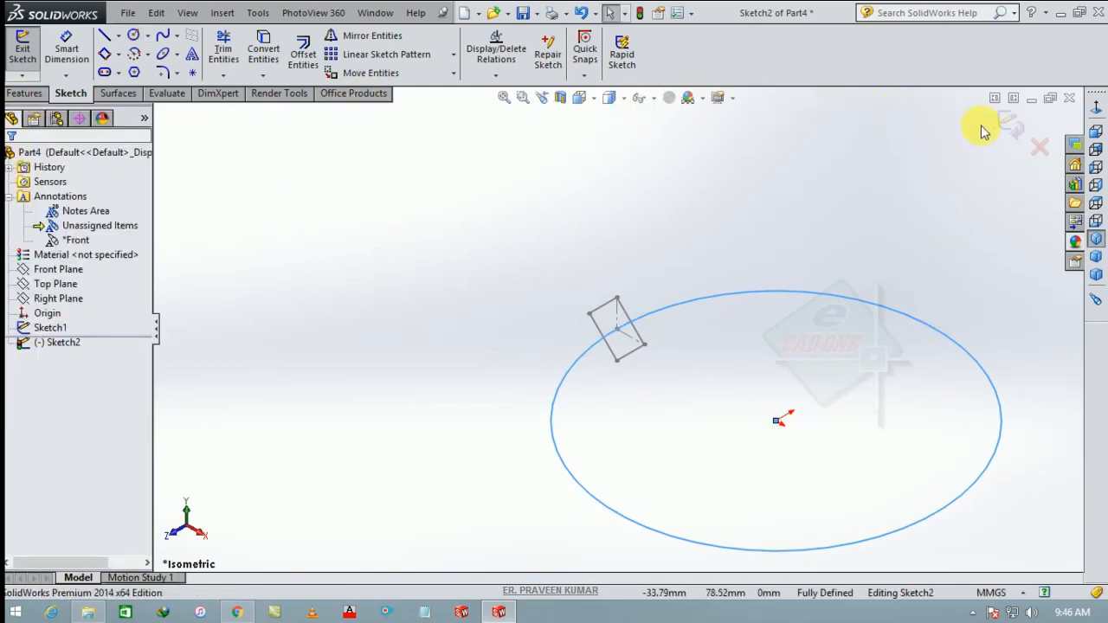
left_click(1012, 126)
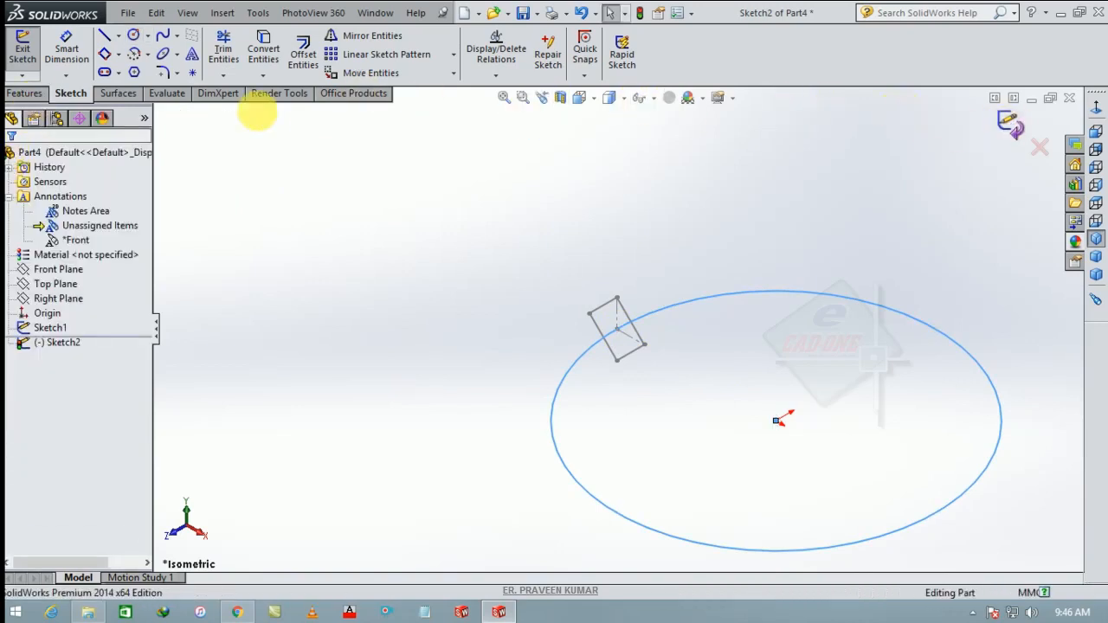
Set up a Swept Boss/Base with the diamond sketch as profile and the circle as path
left_click(72, 92)
left_click(38, 95)
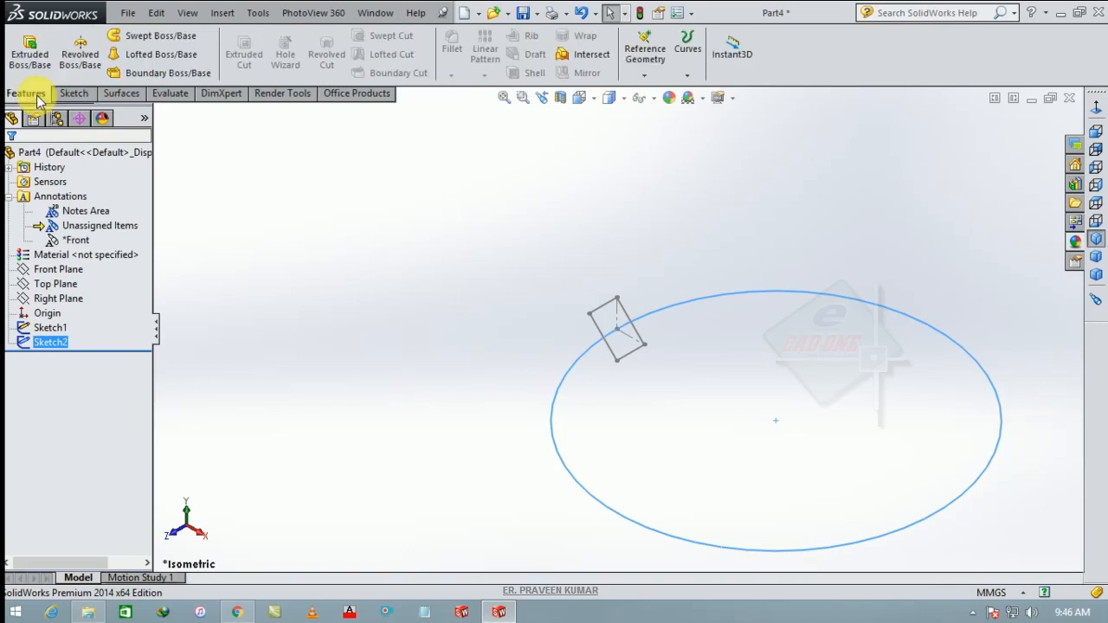
left_click(161, 37)
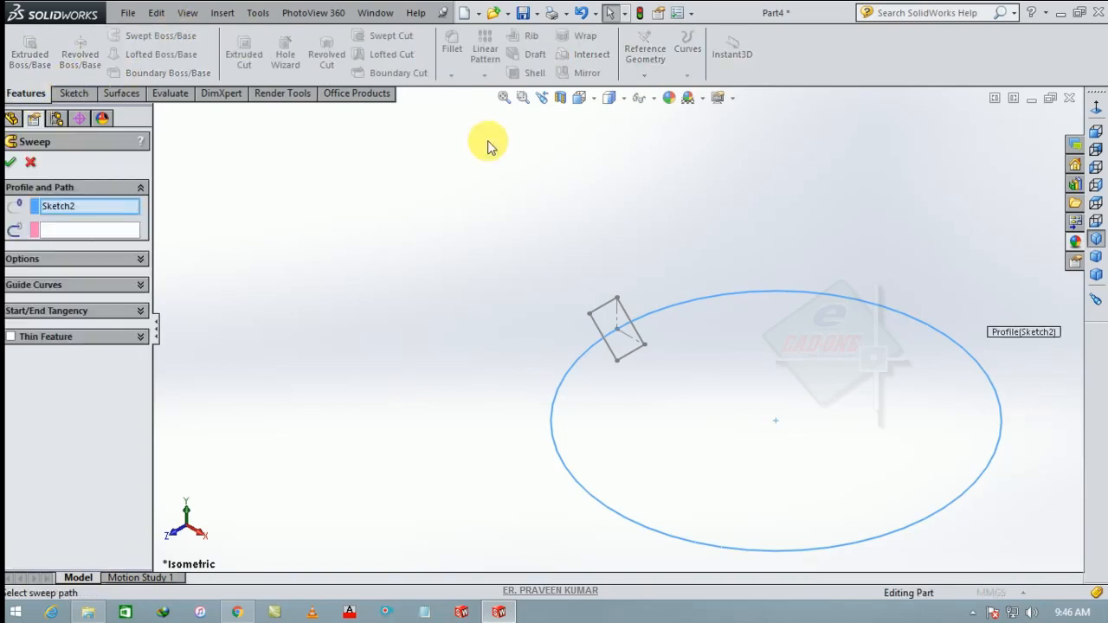
left_click(601, 316)
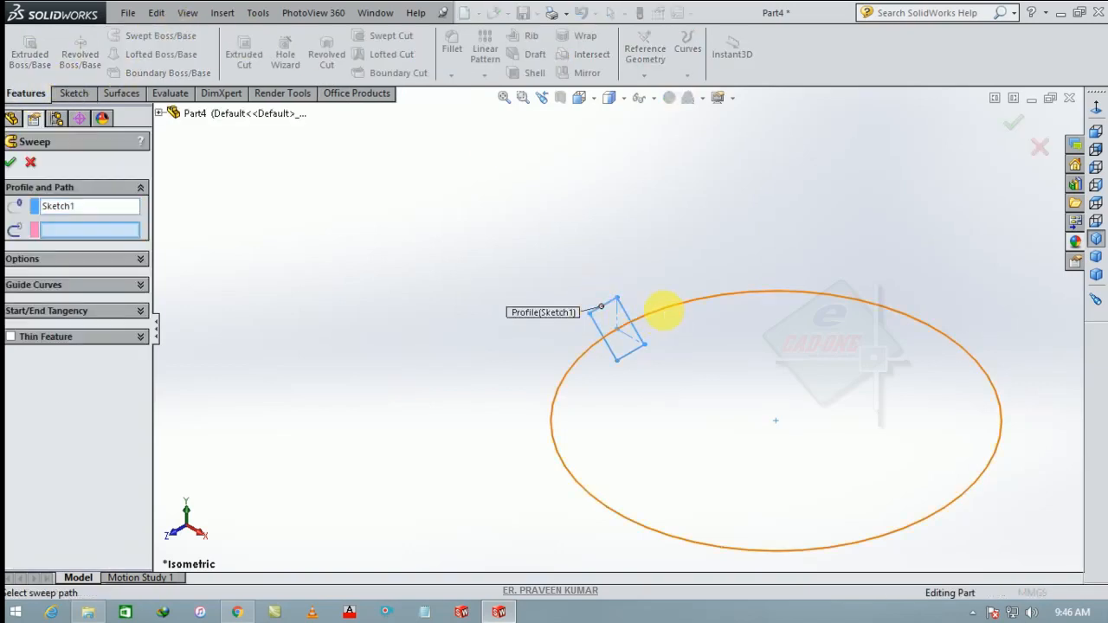
left_click(663, 310)
Set the sweep's orientation to Twist Along Path, defined as 6 turns, and create the twisted ring
left_click(96, 263)
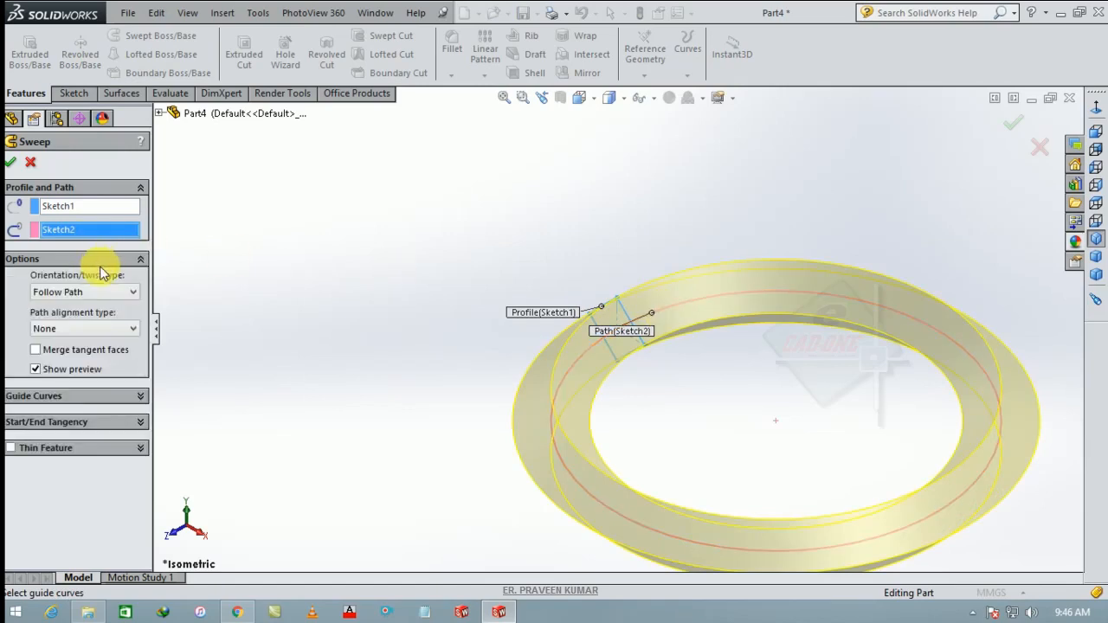
left_click(97, 292)
left_click(82, 349)
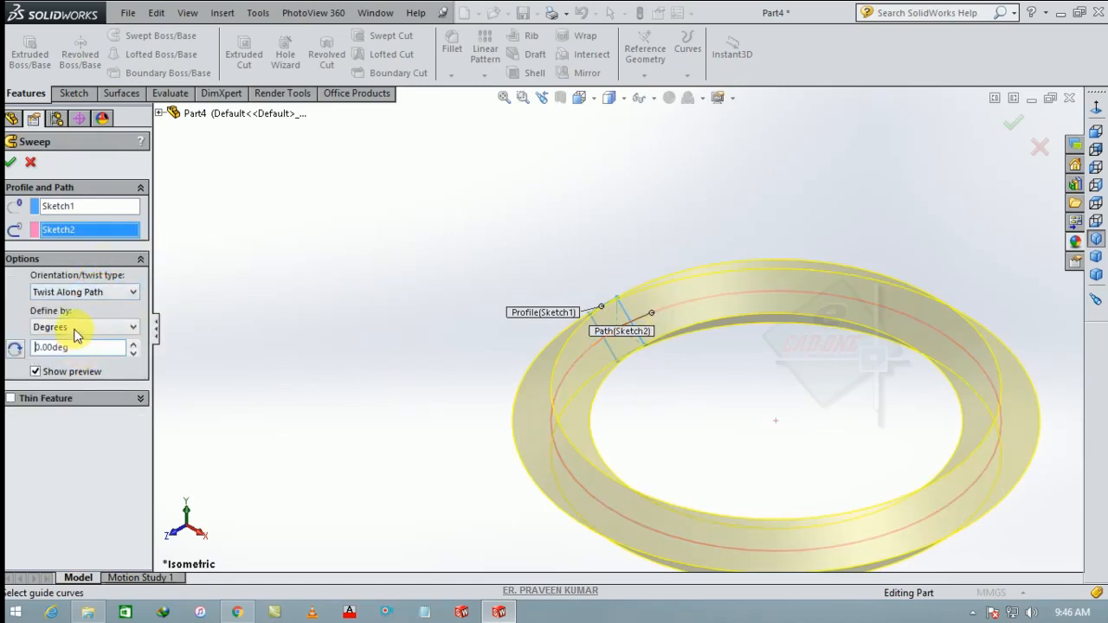
left_click(76, 327)
left_click(61, 364)
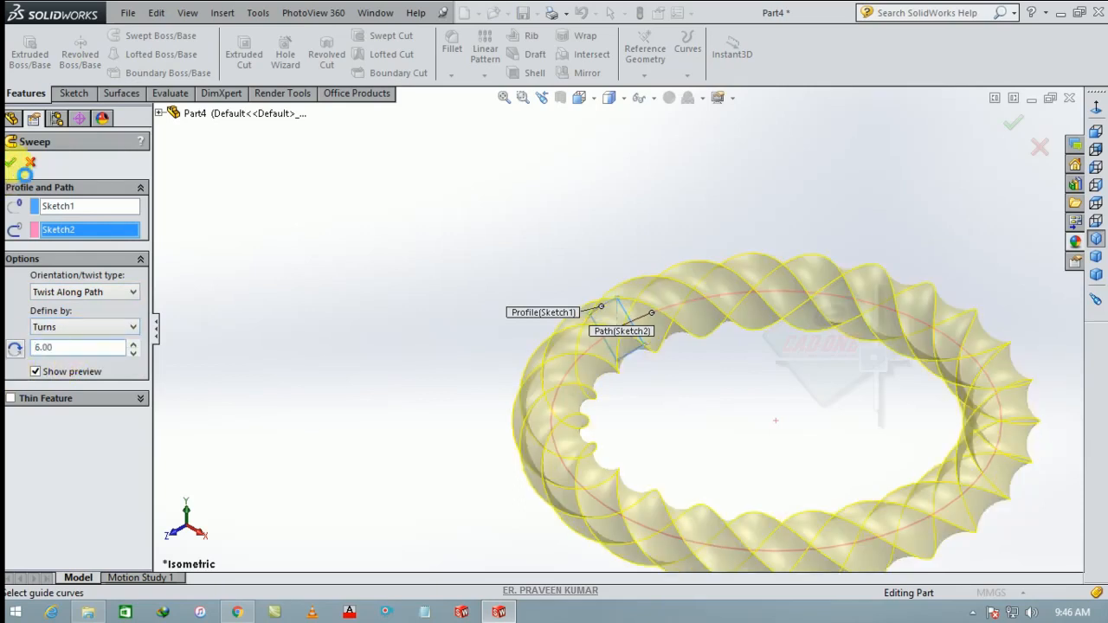
left_click(12, 162)
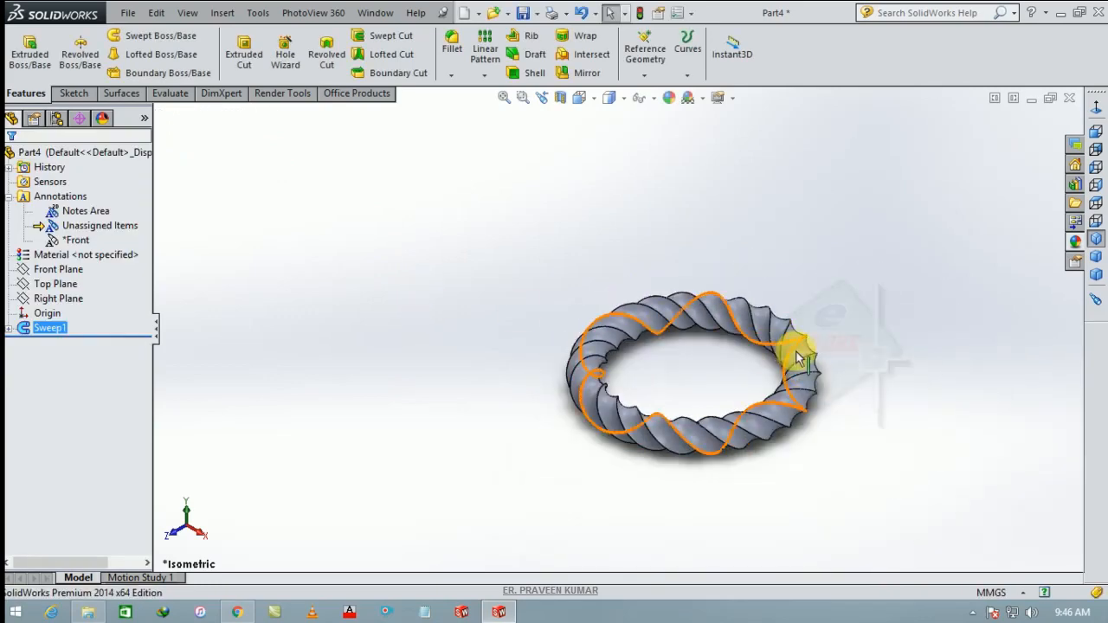
Apply the Plain White scene to the model's background
scroll(796, 355, "down", 3)
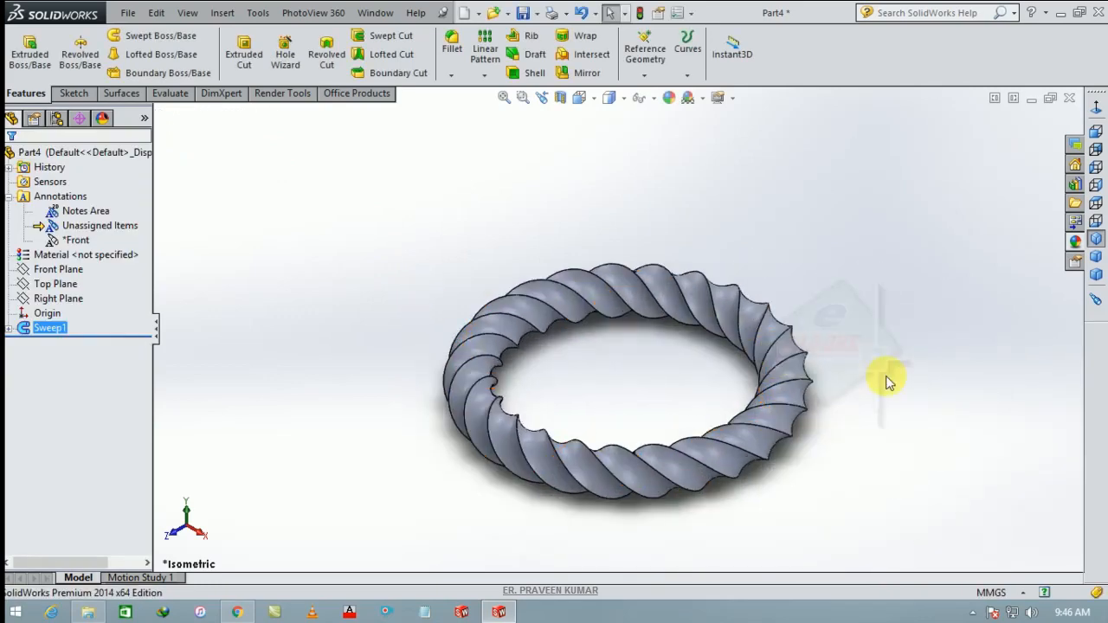
left_click(703, 96)
left_click(671, 40)
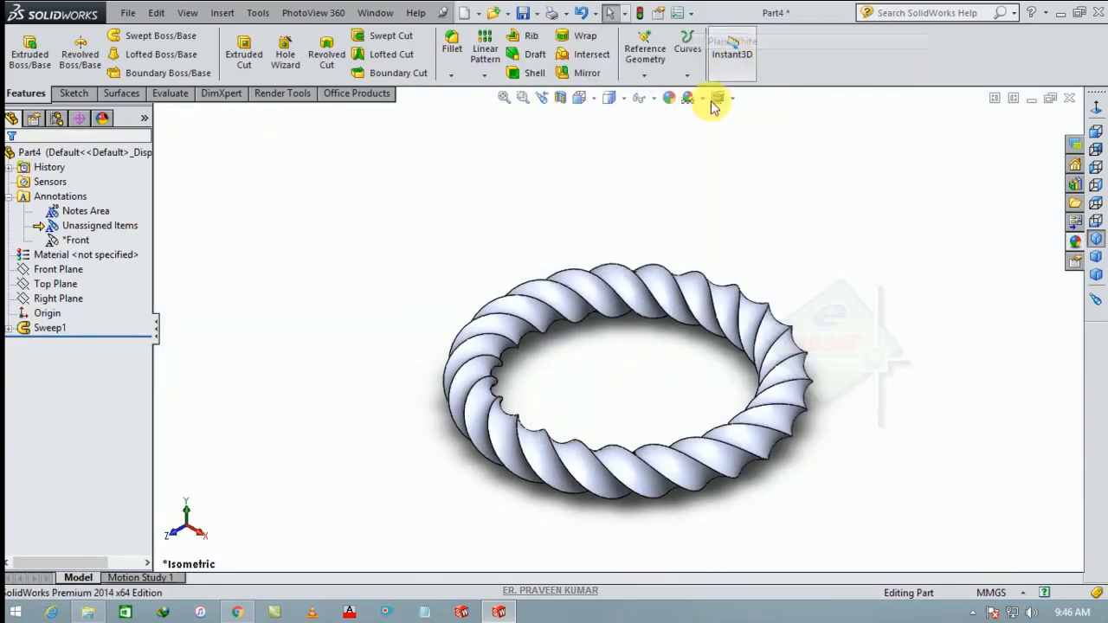
On the top plane, sketch a slanted line about 71.5 mm long from the origin down and slightly left across the ring
left_click(55, 284)
left_click(82, 252)
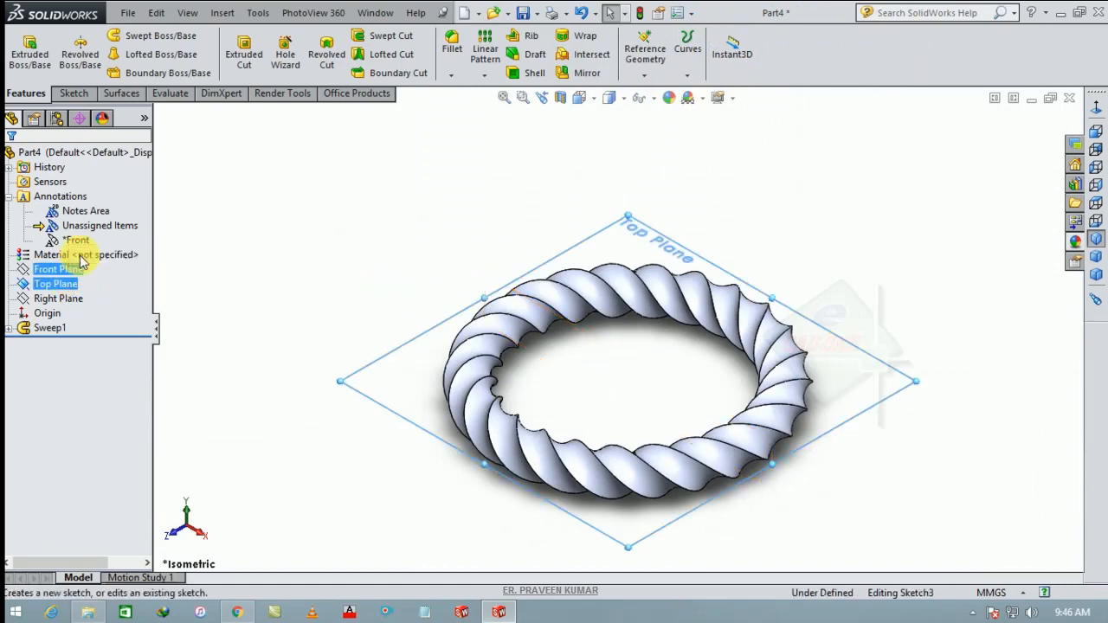
left_click(1092, 105)
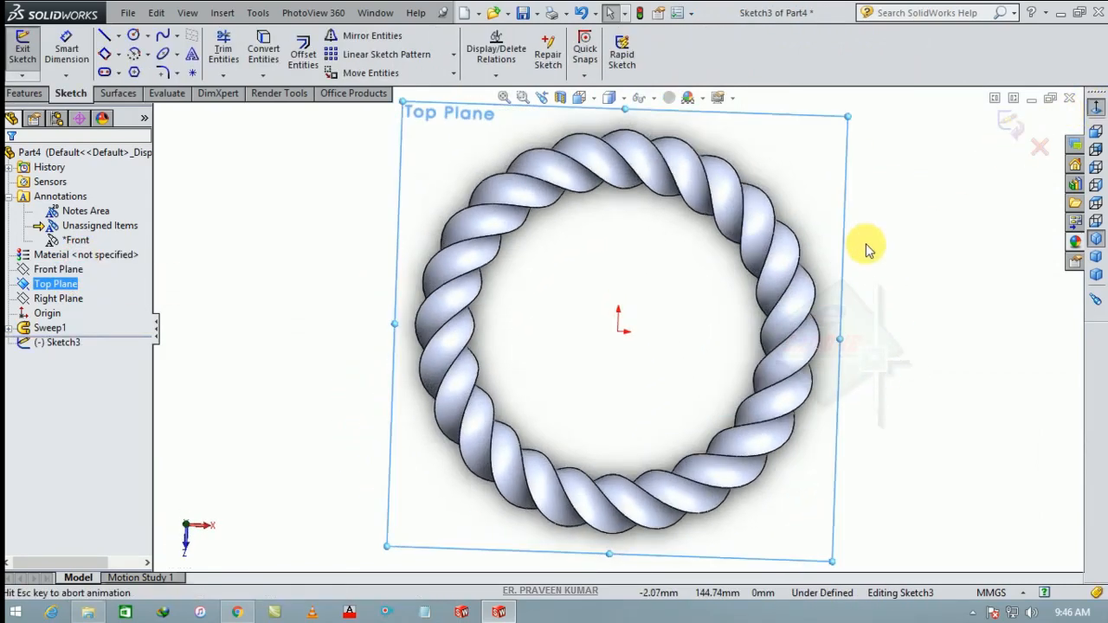
scroll(680, 314, "up", 4)
left_click(768, 335)
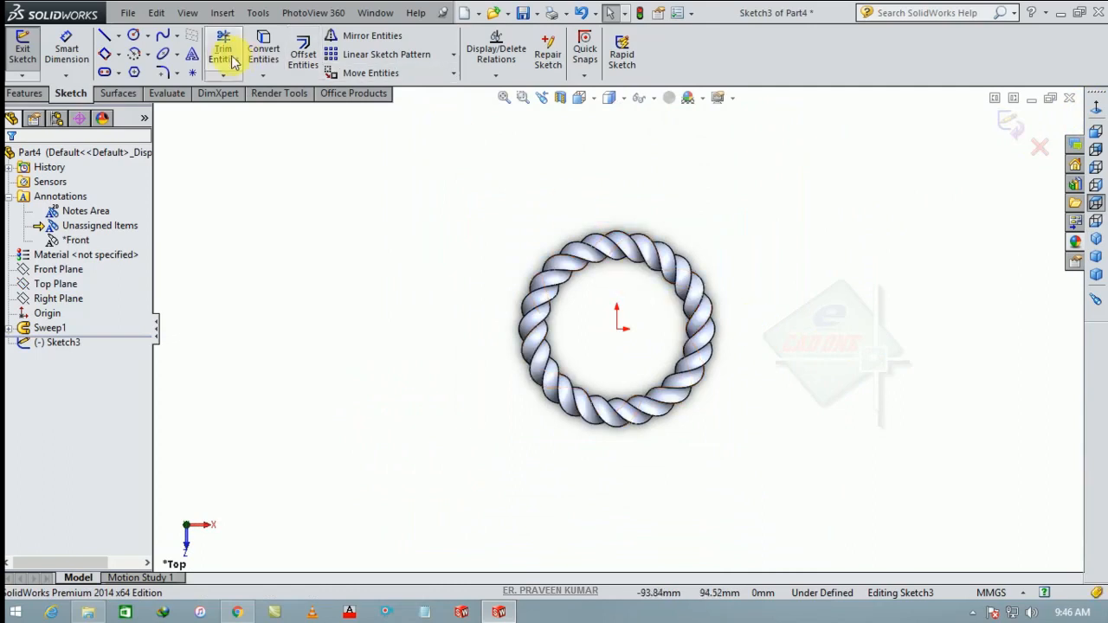
left_click(105, 39)
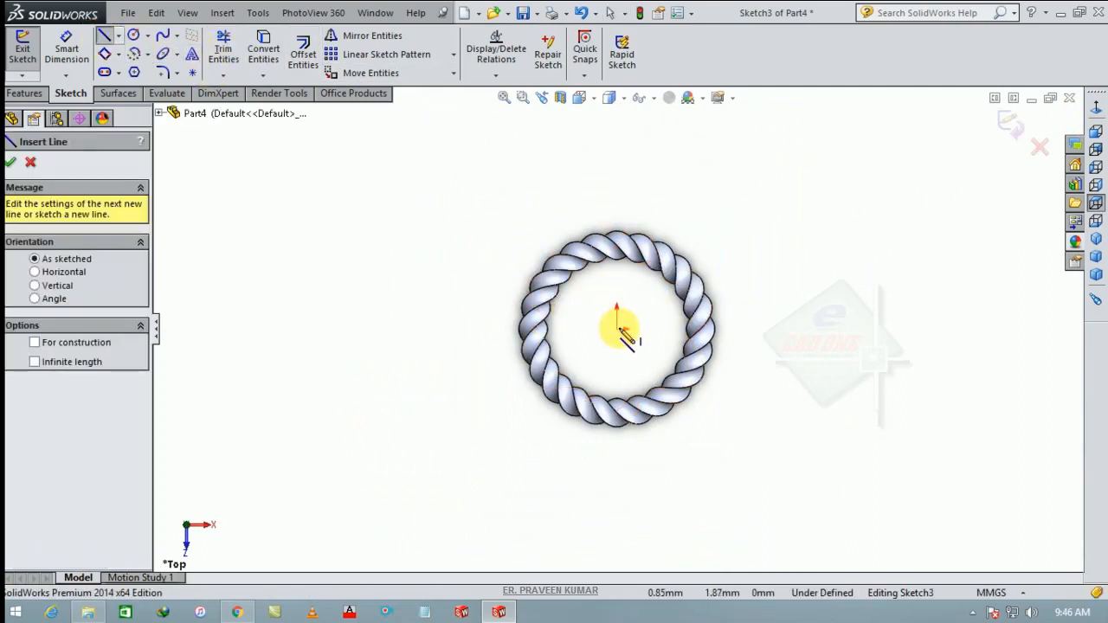
left_click(616, 329)
left_click(569, 494)
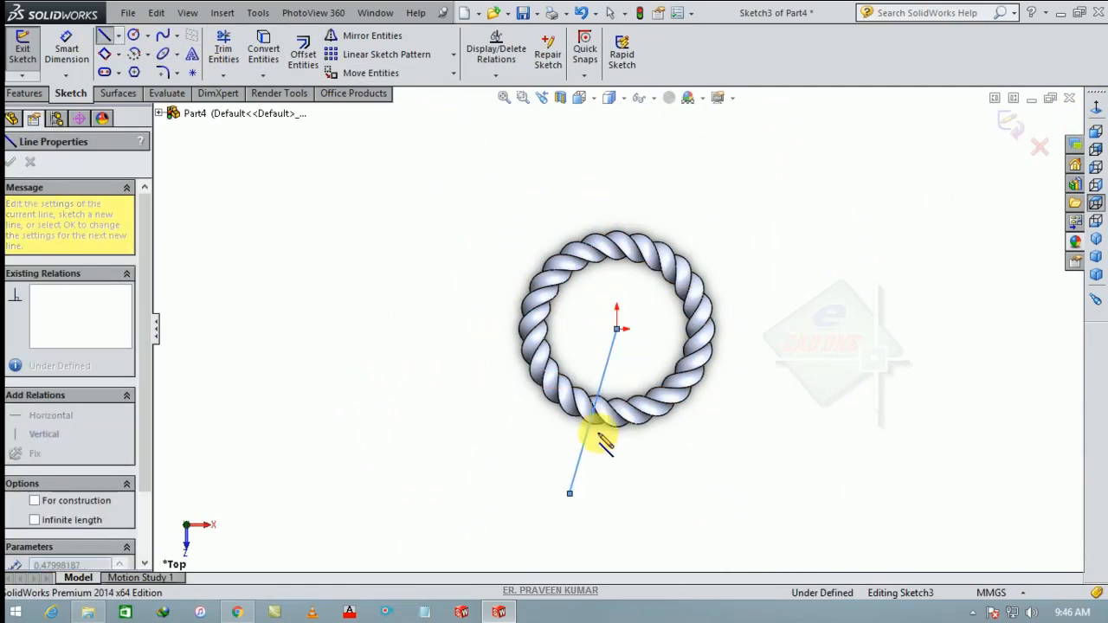
key("Escape")
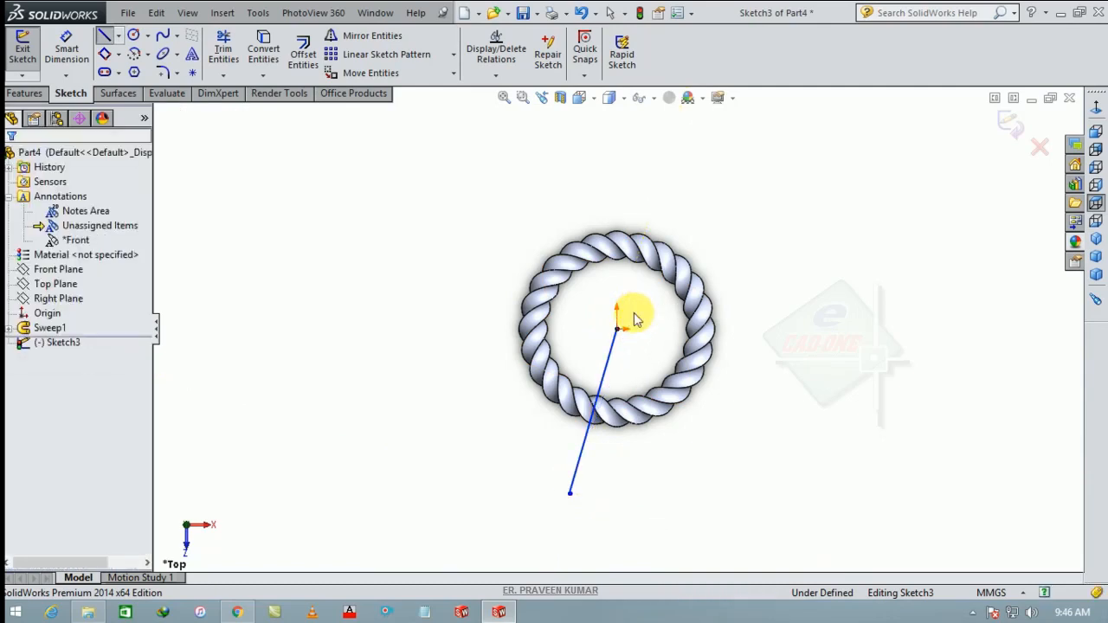
Draw a vertical line about 70.8 mm long from the origin downward across the ring, beside the slanted line
key("l")
left_click(616, 329)
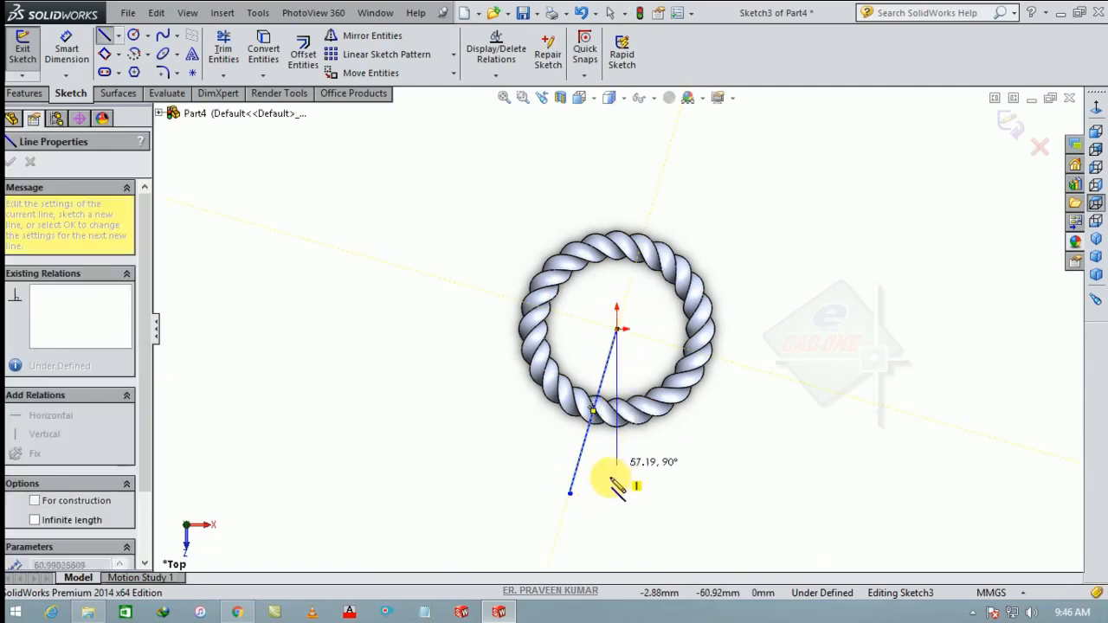
double_click(616, 499)
key("Escape")
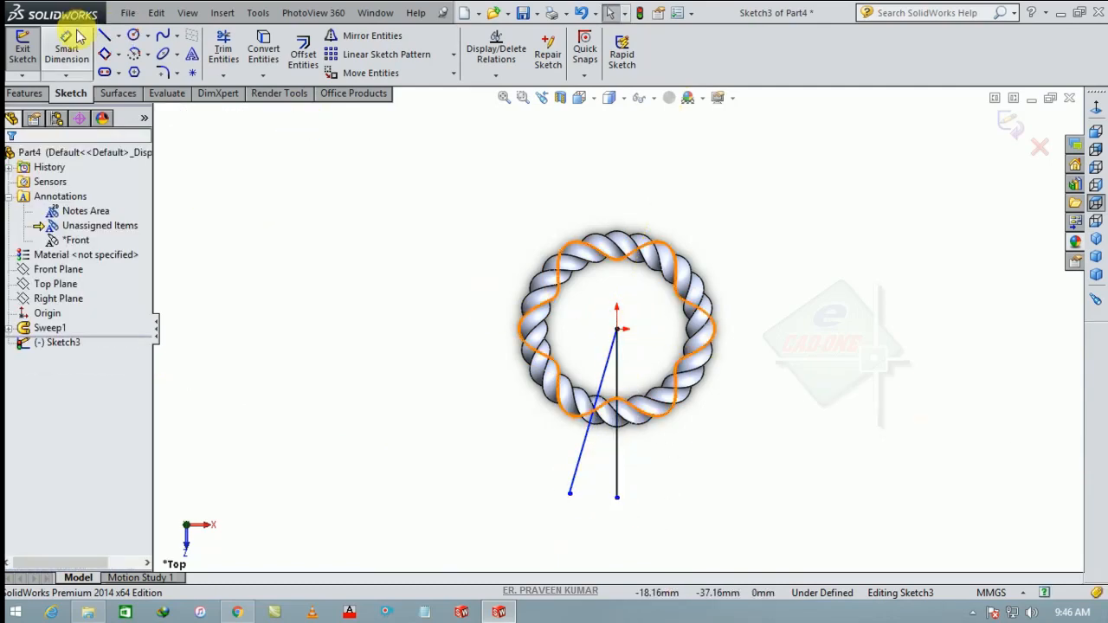
scroll(648, 536, "down", 4)
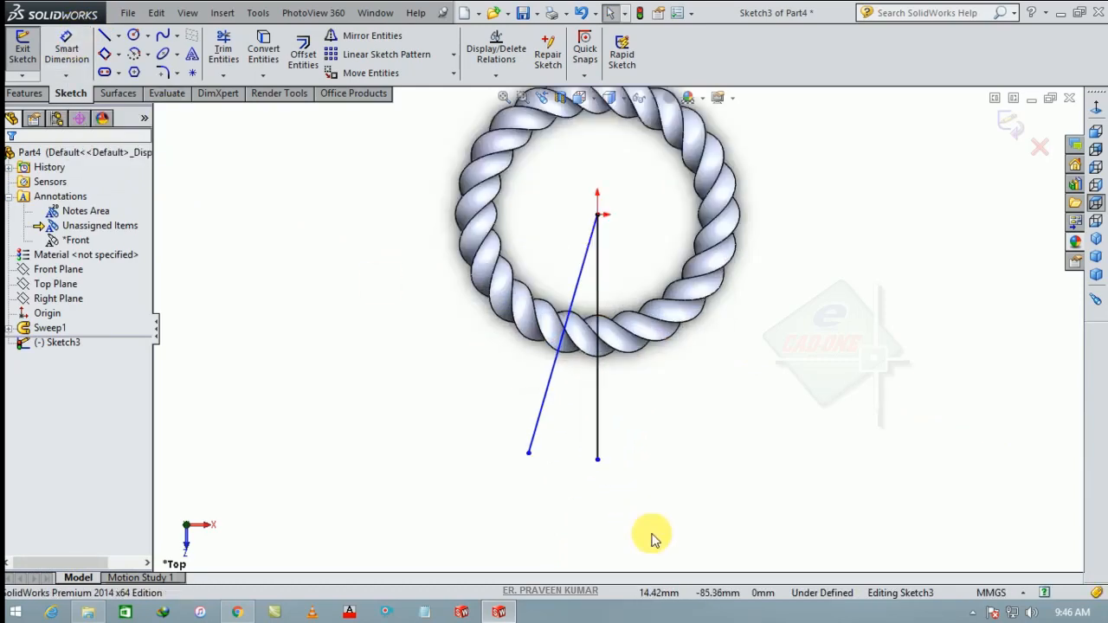
left_click(520, 354)
left_click(584, 375)
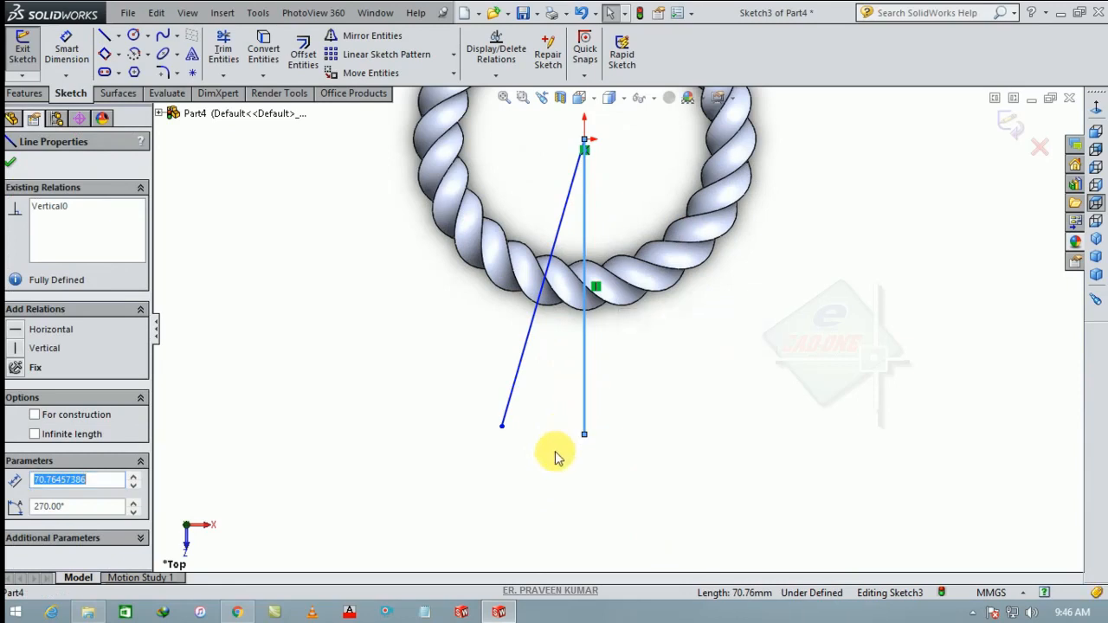
key("Escape")
Set the angle between the slanted line and the vertical line to 7.5 degrees
left_click(69, 56)
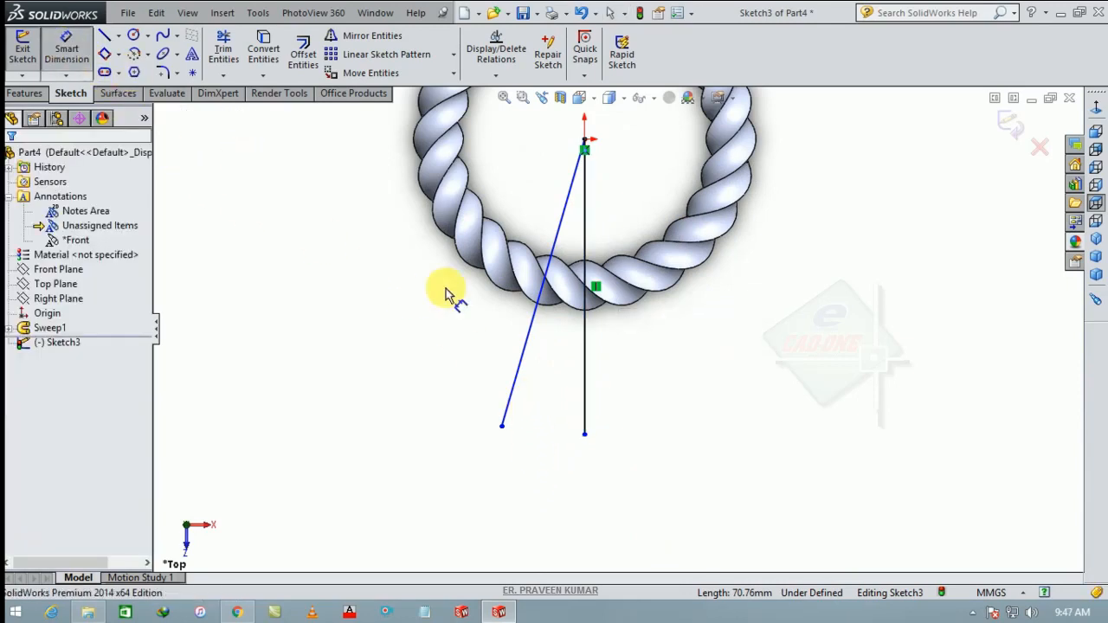
left_click(525, 366)
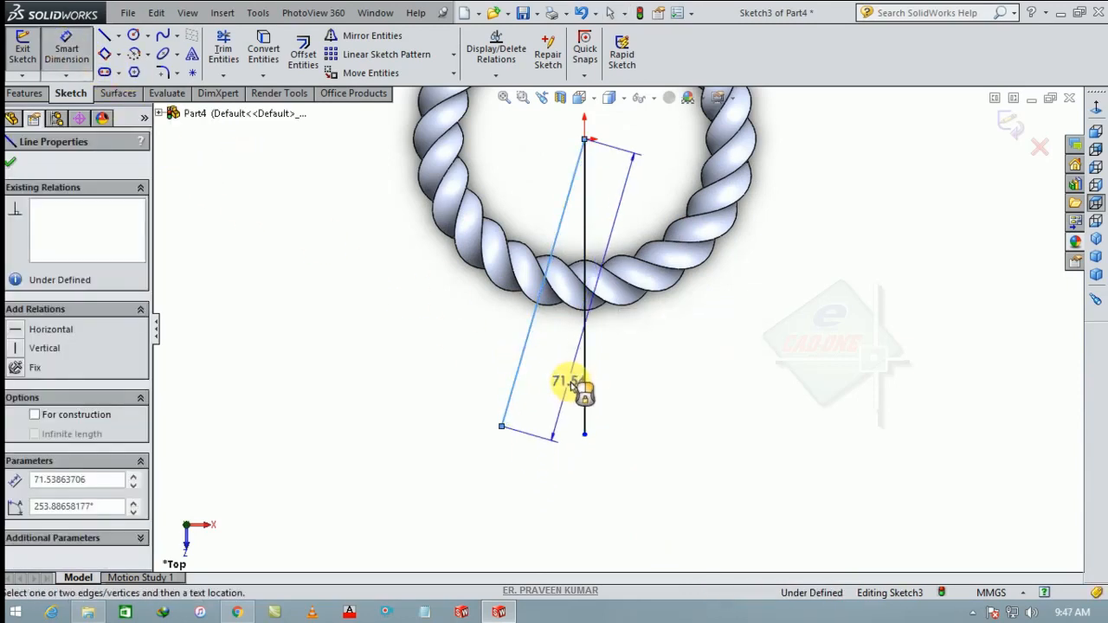
left_click(586, 390)
left_click(541, 490)
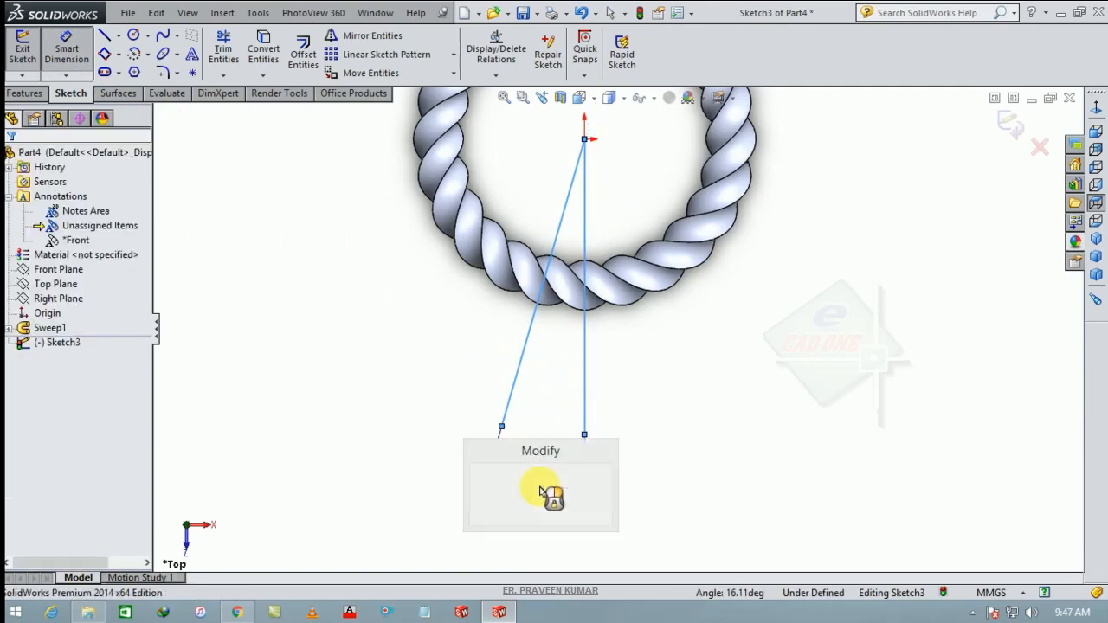
type("7.5")
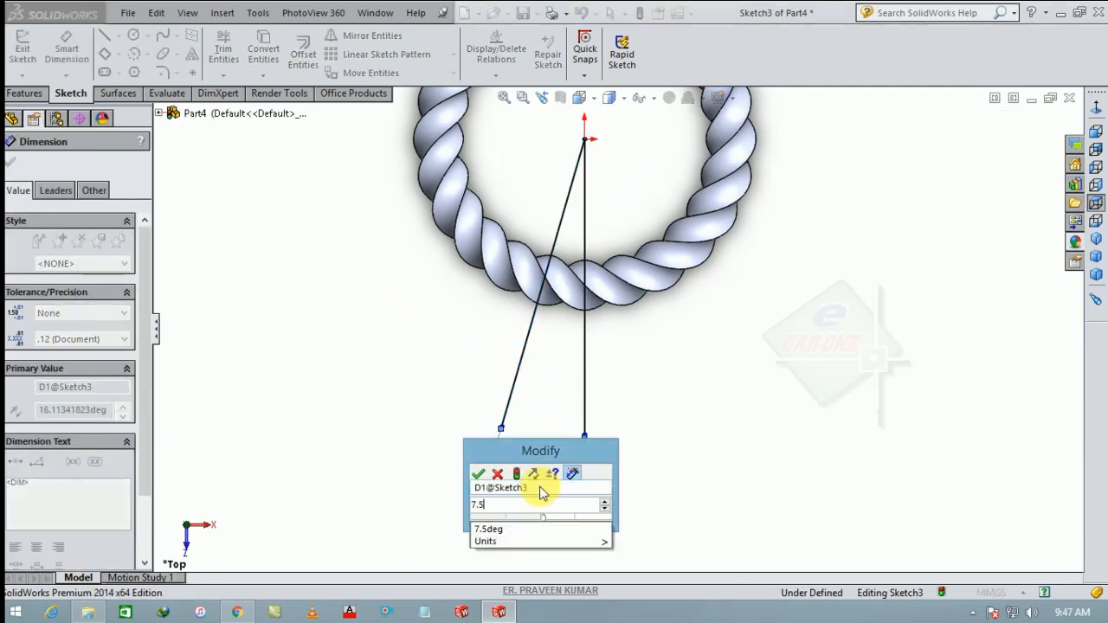
key("Return")
left_click(576, 448)
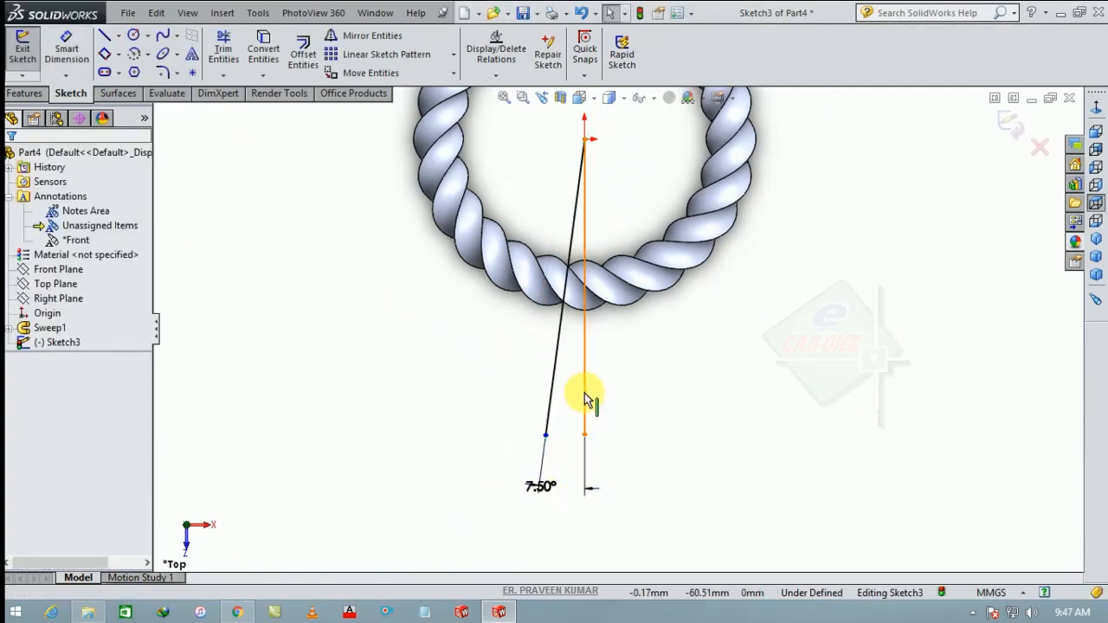
Convert the vertical line to construction geometry and mirror the slanted line about it, keeping the original
left_click(584, 394)
left_click(647, 349)
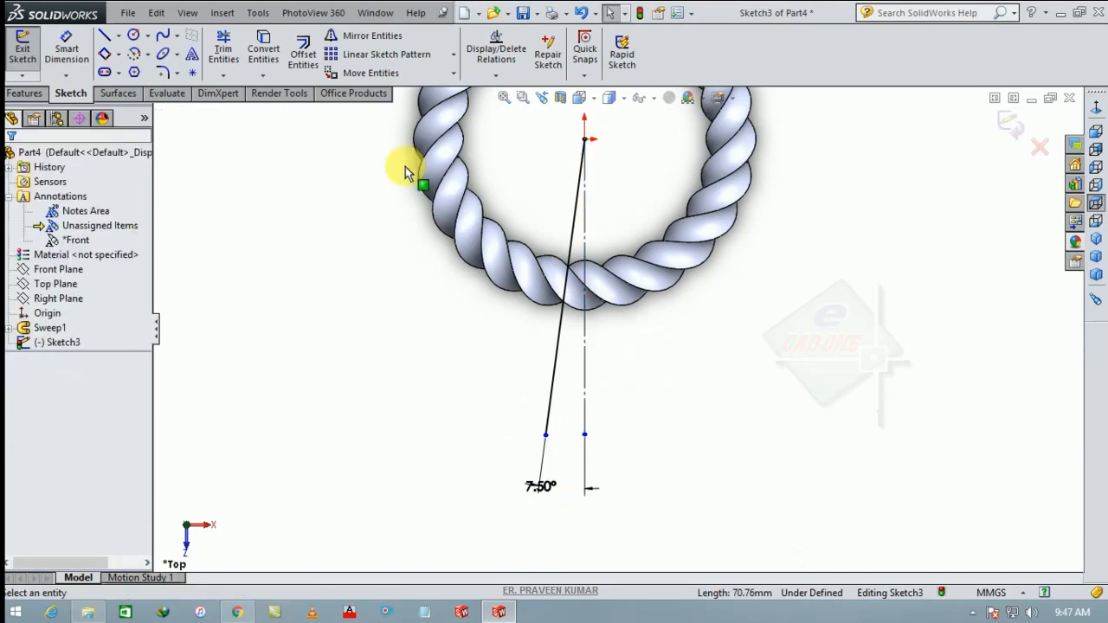
left_click(366, 35)
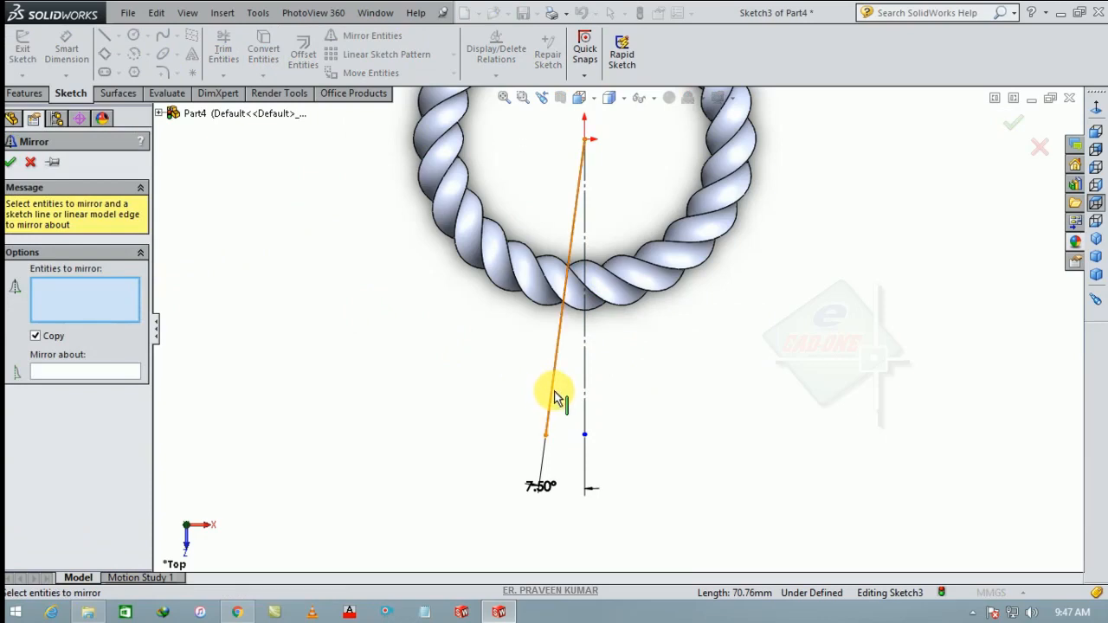
left_click(554, 395)
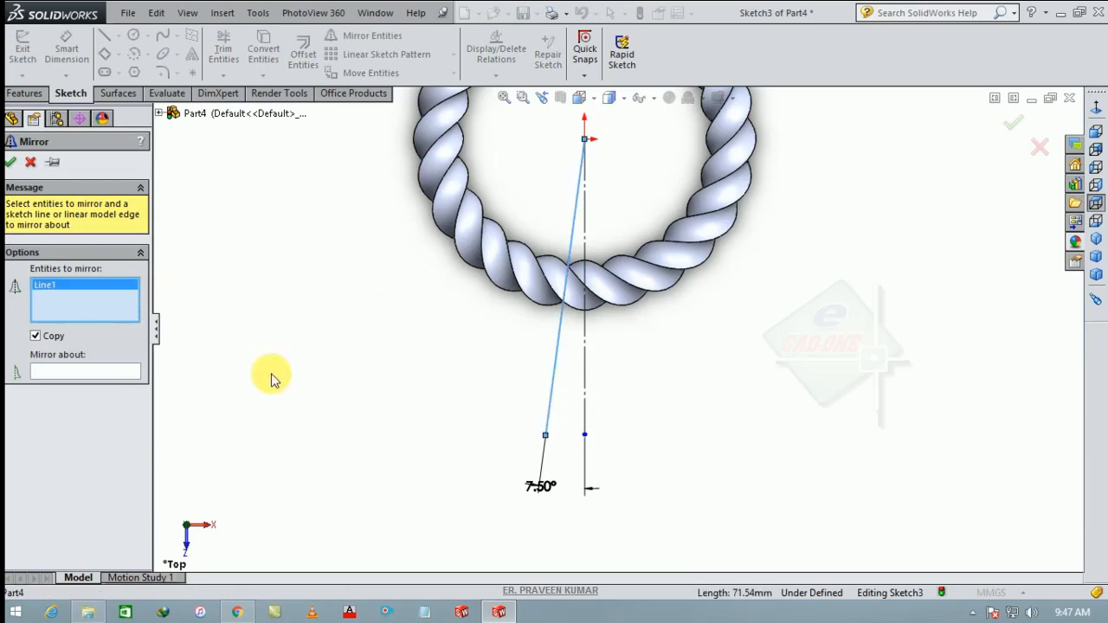
left_click(107, 374)
left_click(585, 379)
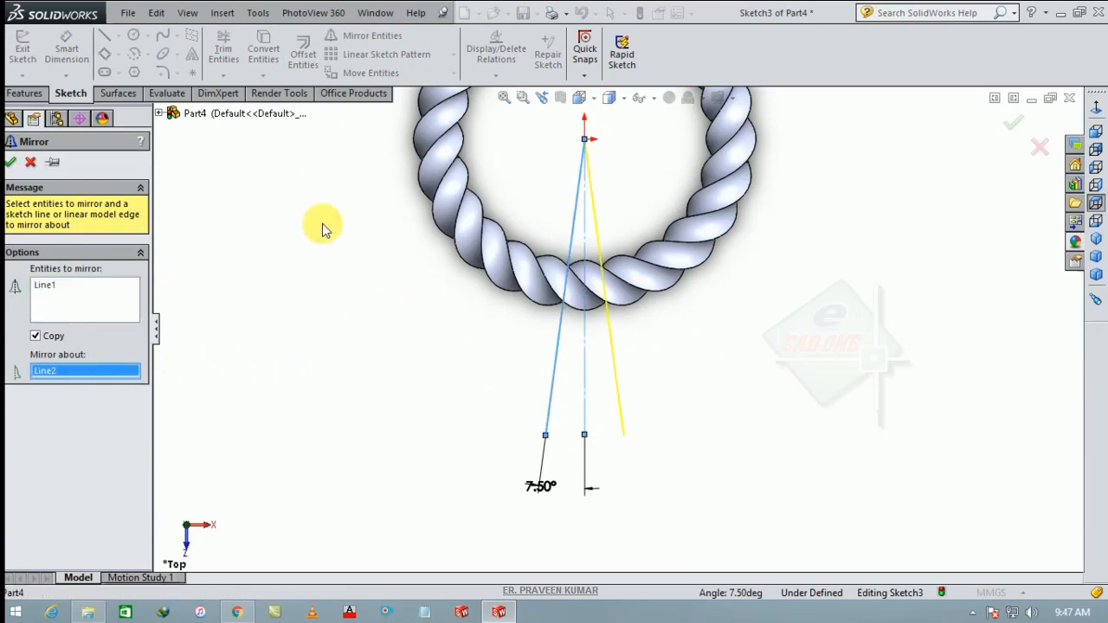
left_click(11, 162)
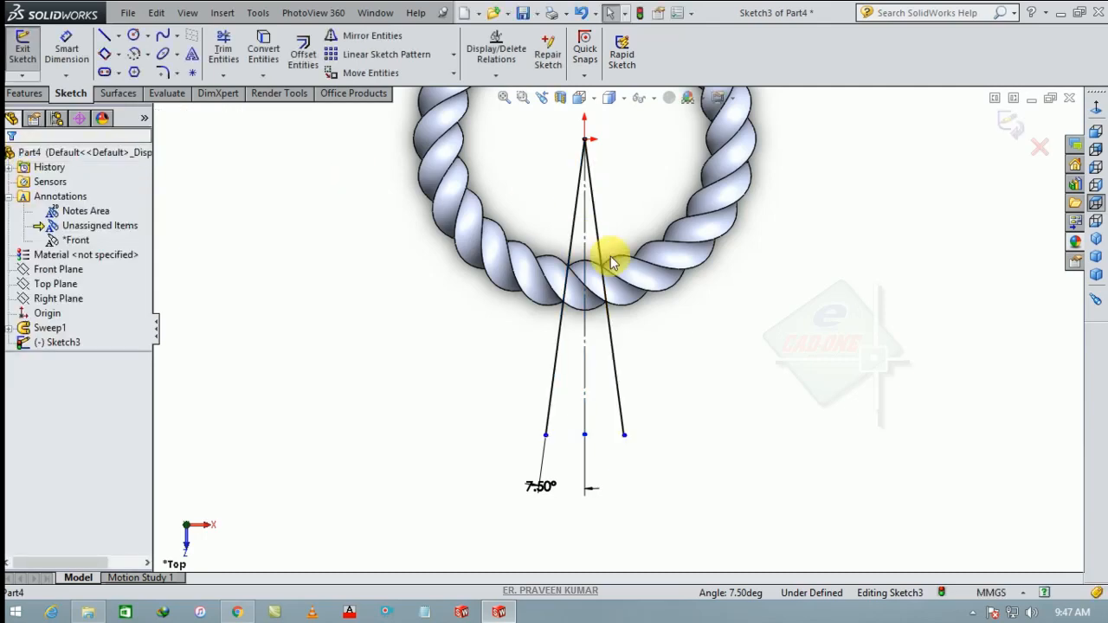
Close the wedge profile with a line joining the lower endpoints of the two slanted lines
left_click(104, 34)
left_click(545, 435)
left_click(624, 435)
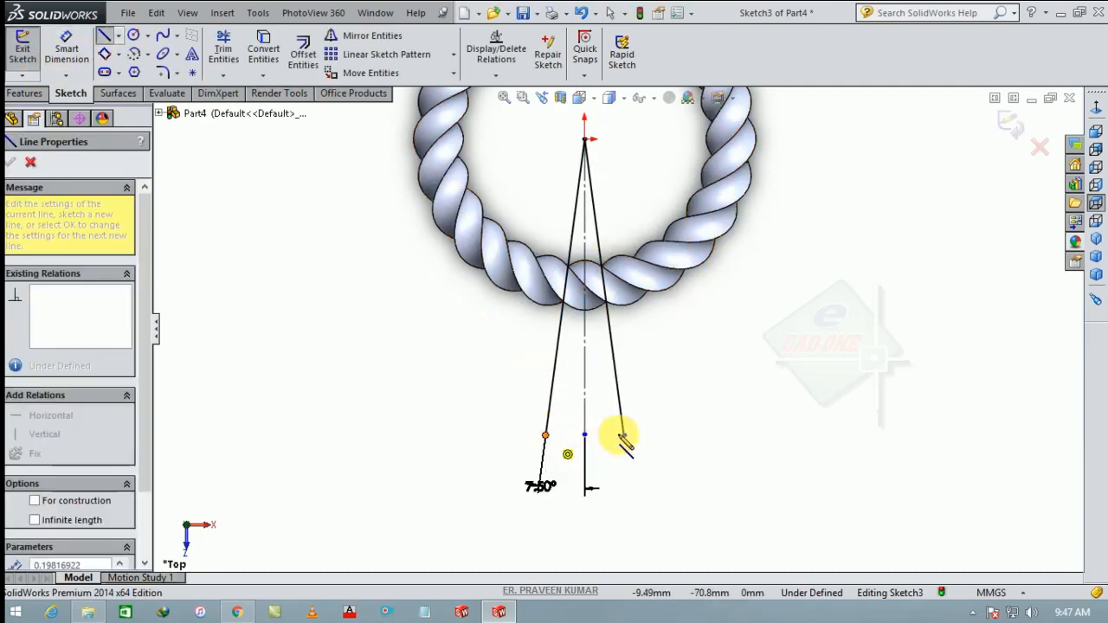
key("Escape")
key("Escape")
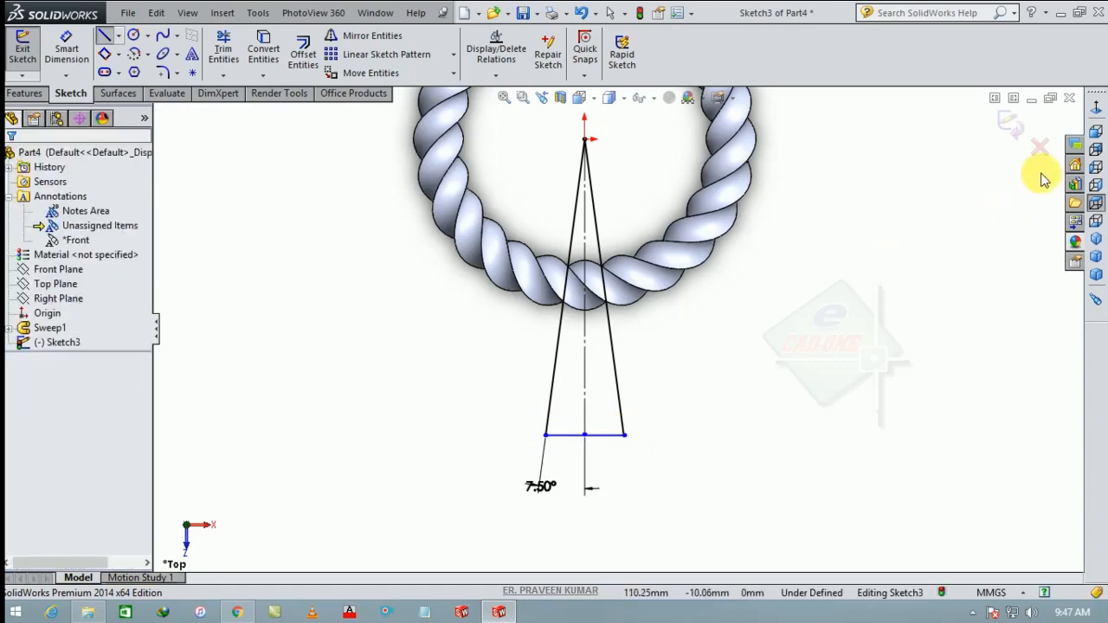
Extrude-cut the wedge sketch Through All - Both with the cut side flipped, so only the ring segment inside the wedge is kept
left_click(1094, 240)
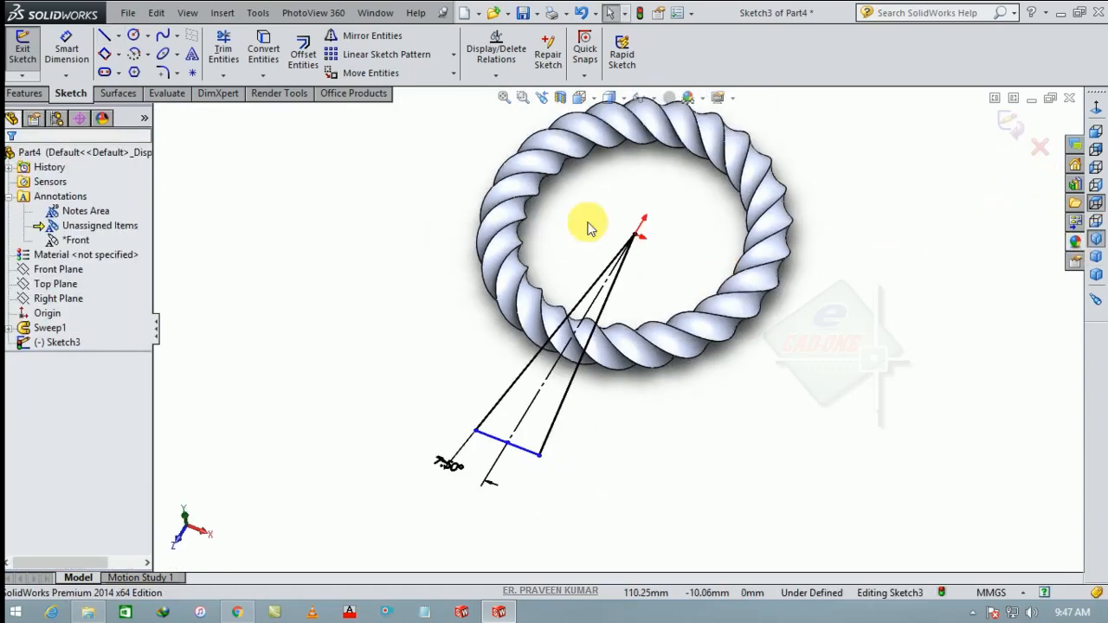
left_click(37, 97)
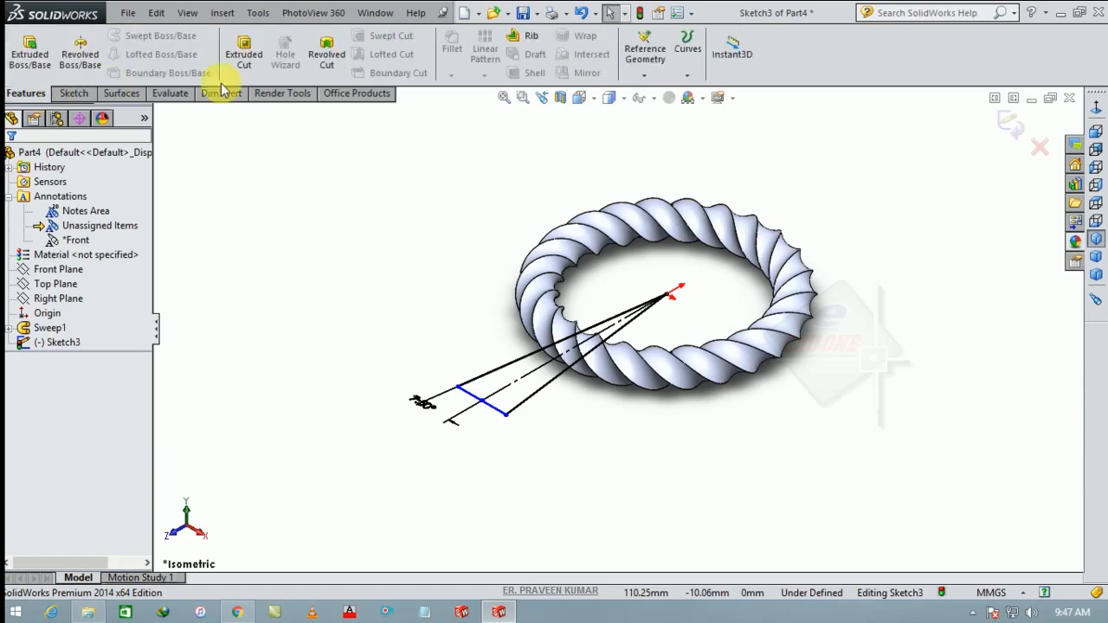
left_click(249, 64)
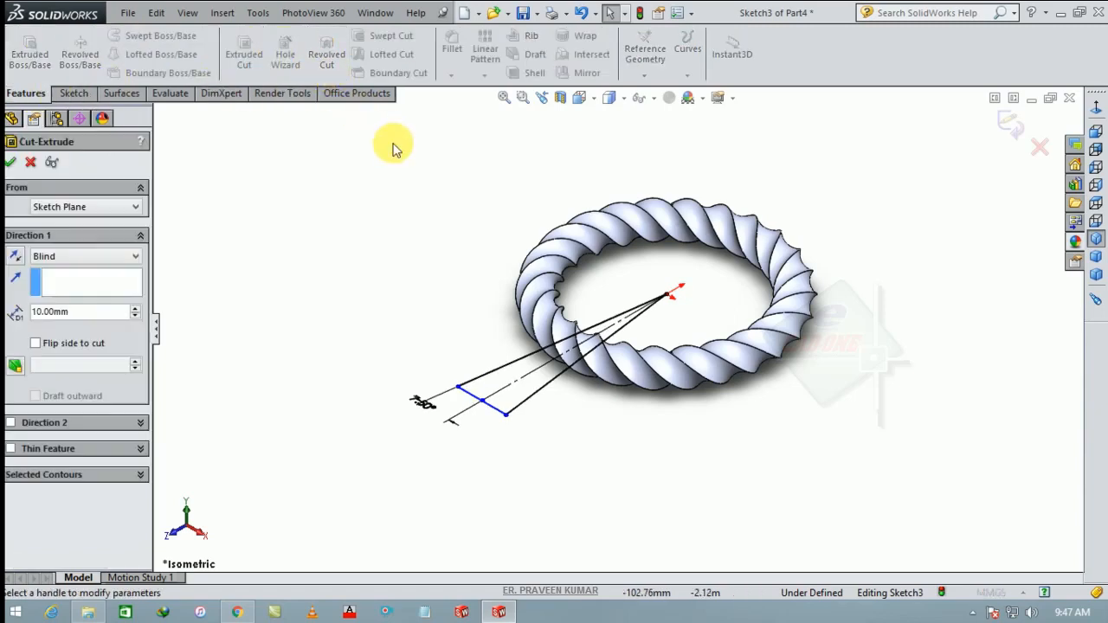
left_click(98, 258)
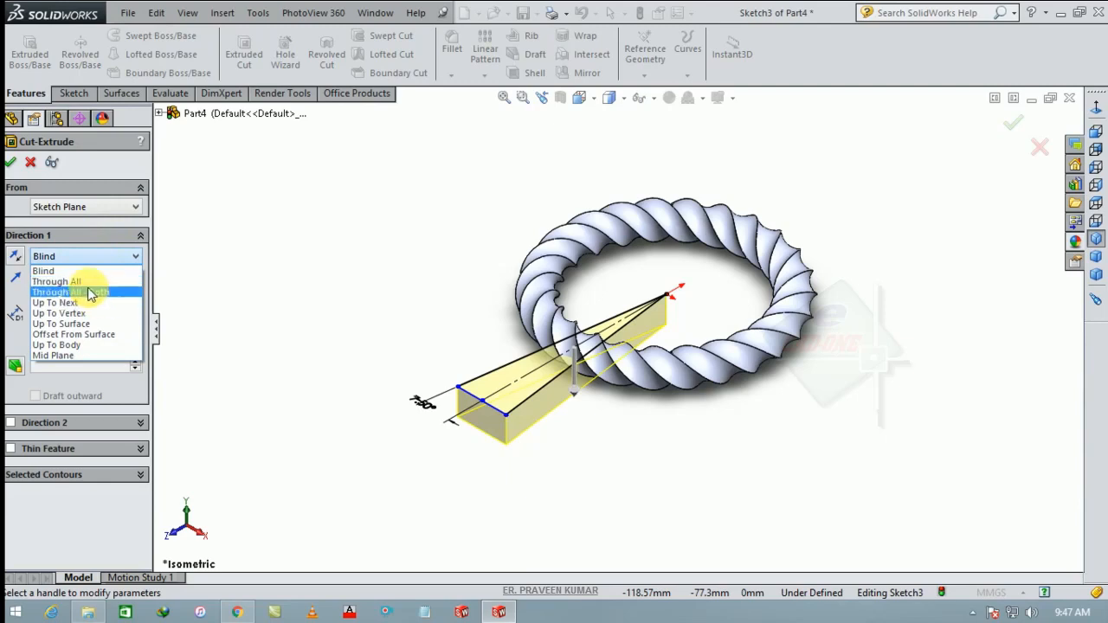
left_click(90, 293)
left_click(35, 310)
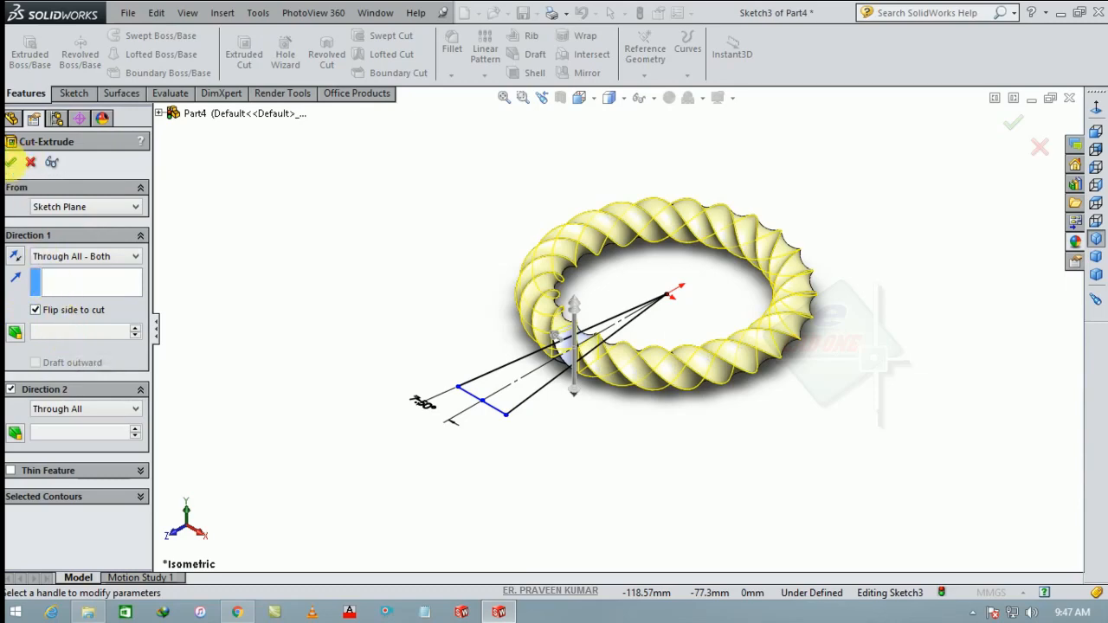
left_click(10, 162)
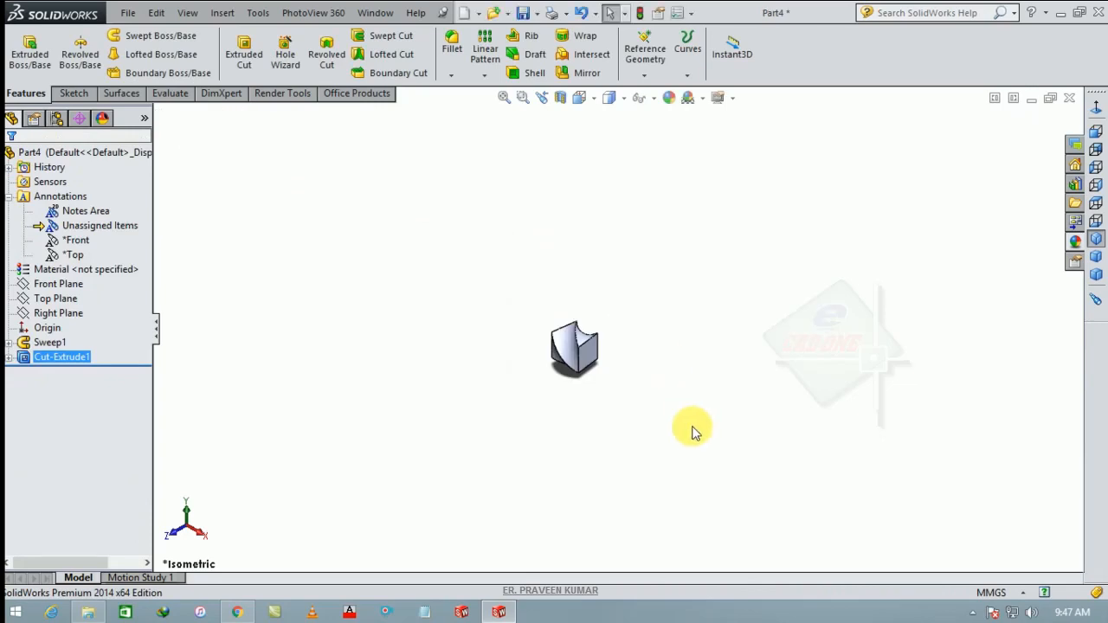
Fillet the four twisted lengthwise edges of the ring segment with a constant 0.5 mm radius
scroll(594, 341, "down", 5)
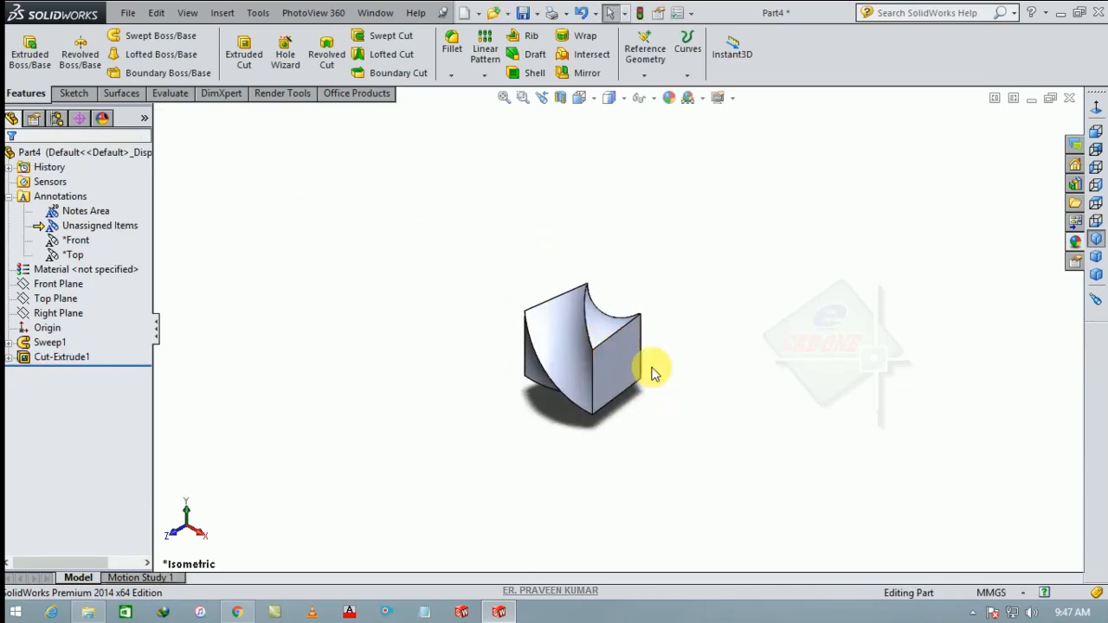
left_click(556, 295)
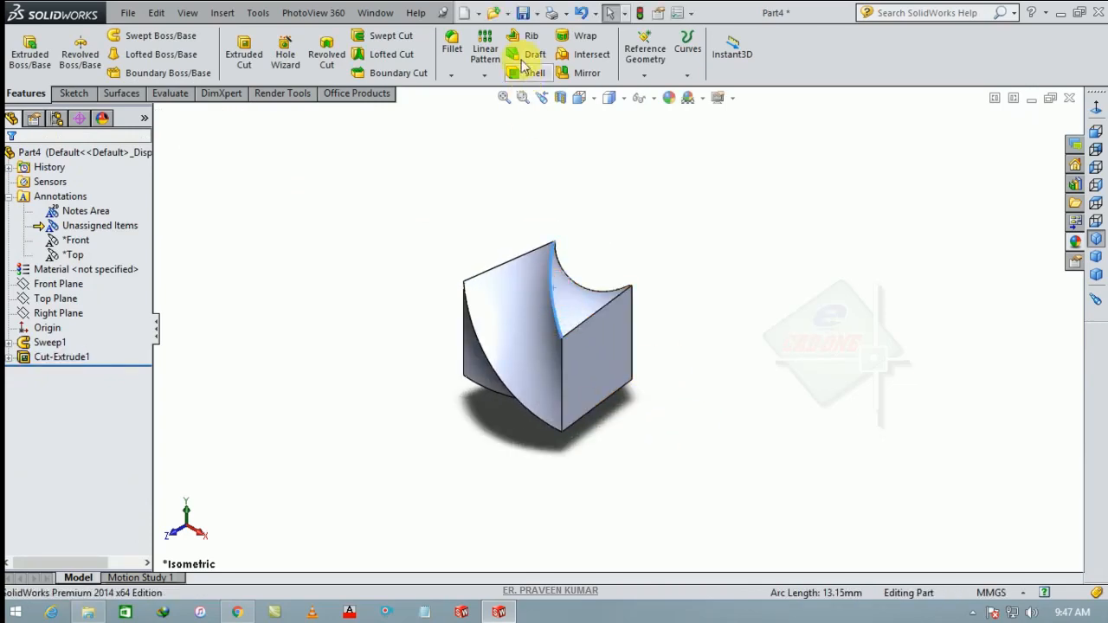
left_click(448, 52)
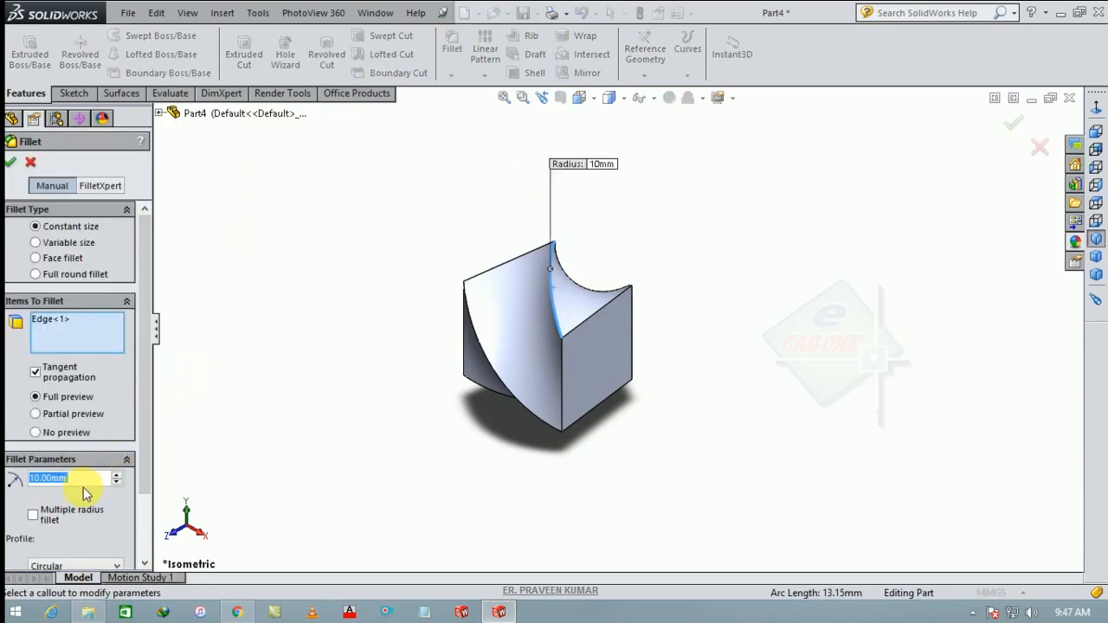
type("0.5")
key("Return")
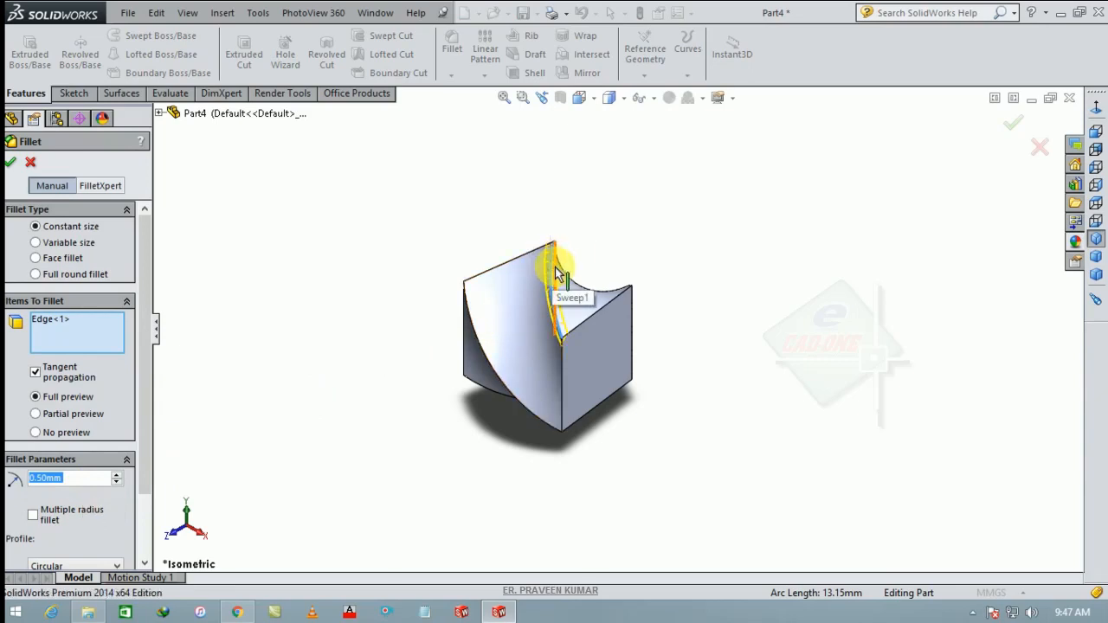
key("Escape")
left_click(463, 49)
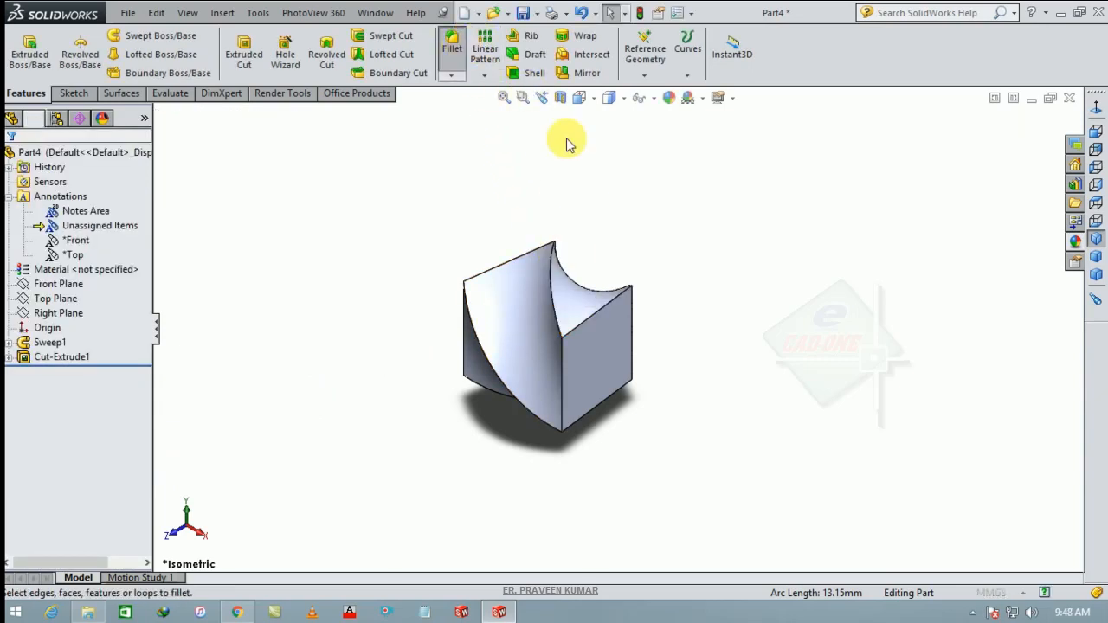
left_click(553, 270)
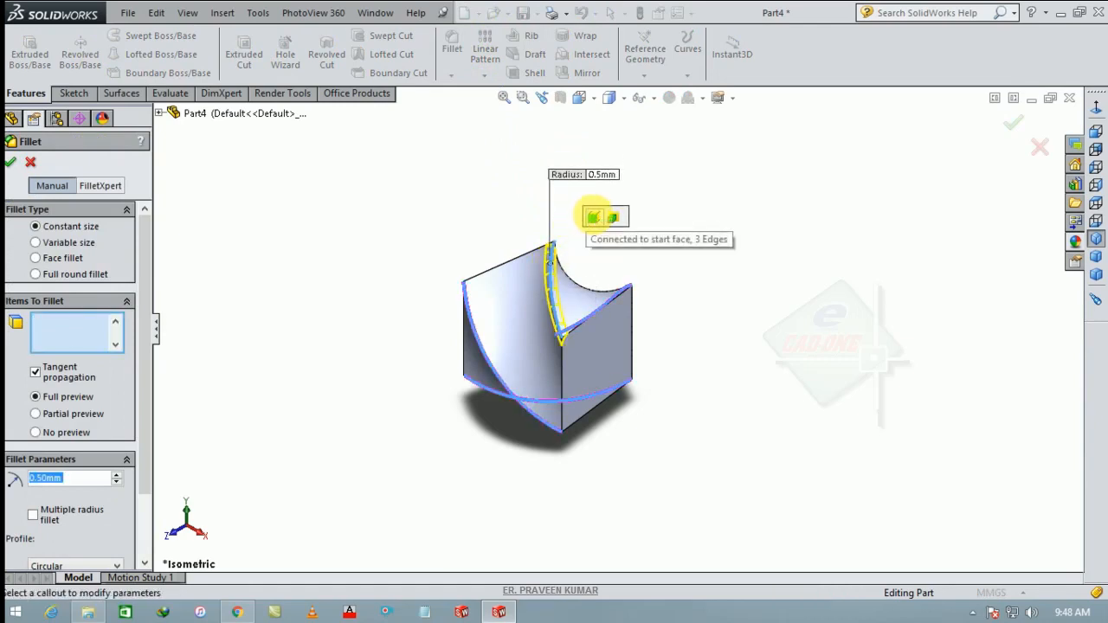
left_click(592, 216)
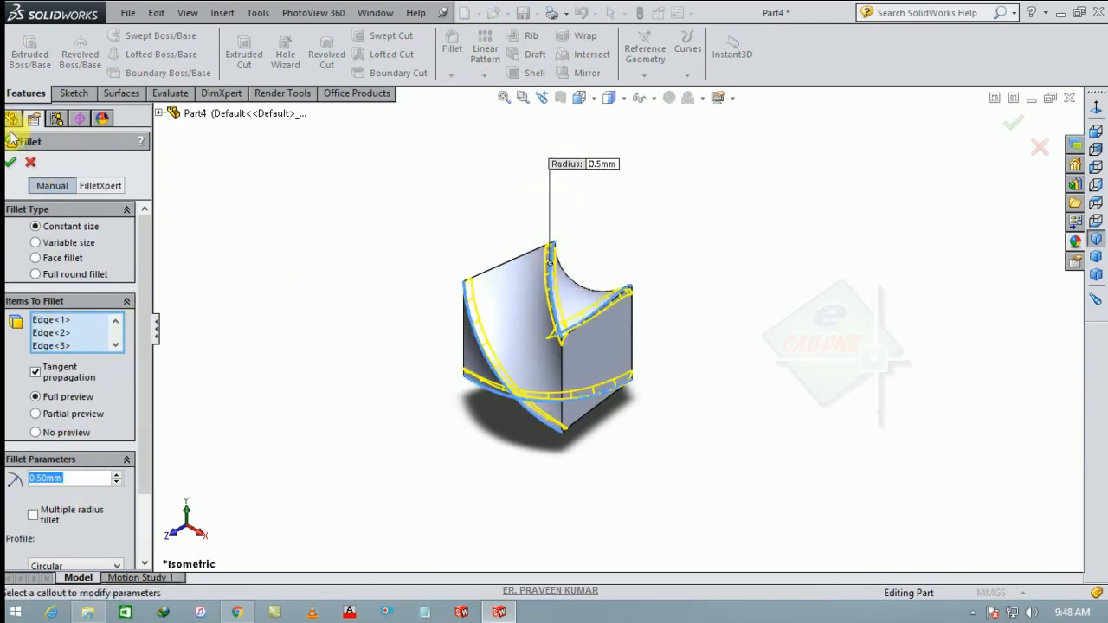
left_click(12, 163)
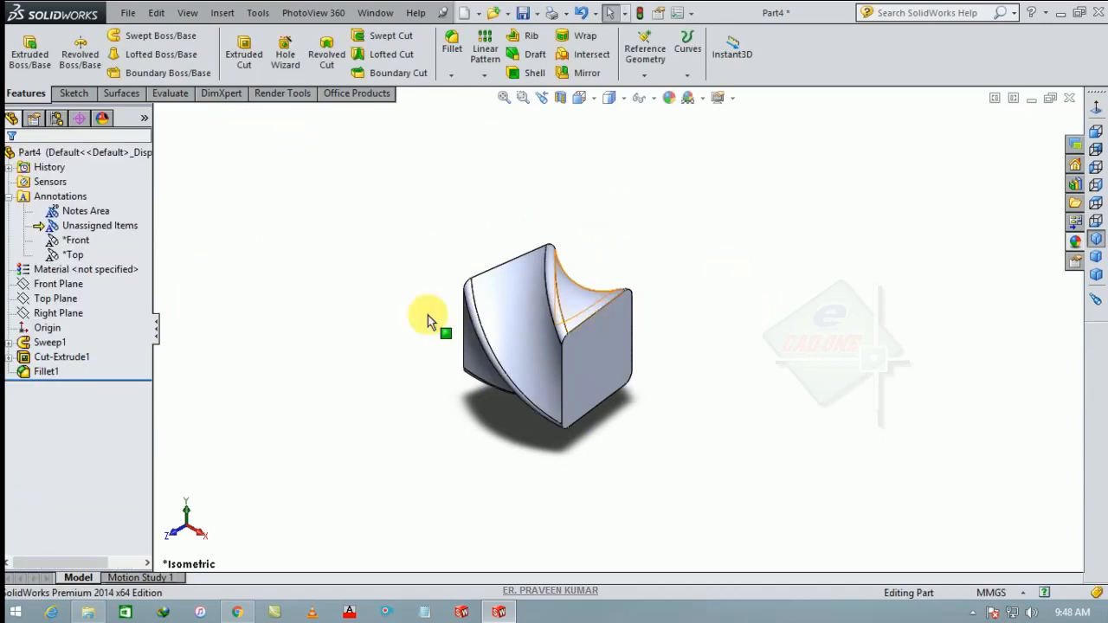
On the front plane, sketch a tilted ellipse centred on the origin along the diagonal ridge, with radii of about 4.94 and 3.42 mm
left_click(56, 313)
left_click(56, 298)
left_click(57, 285)
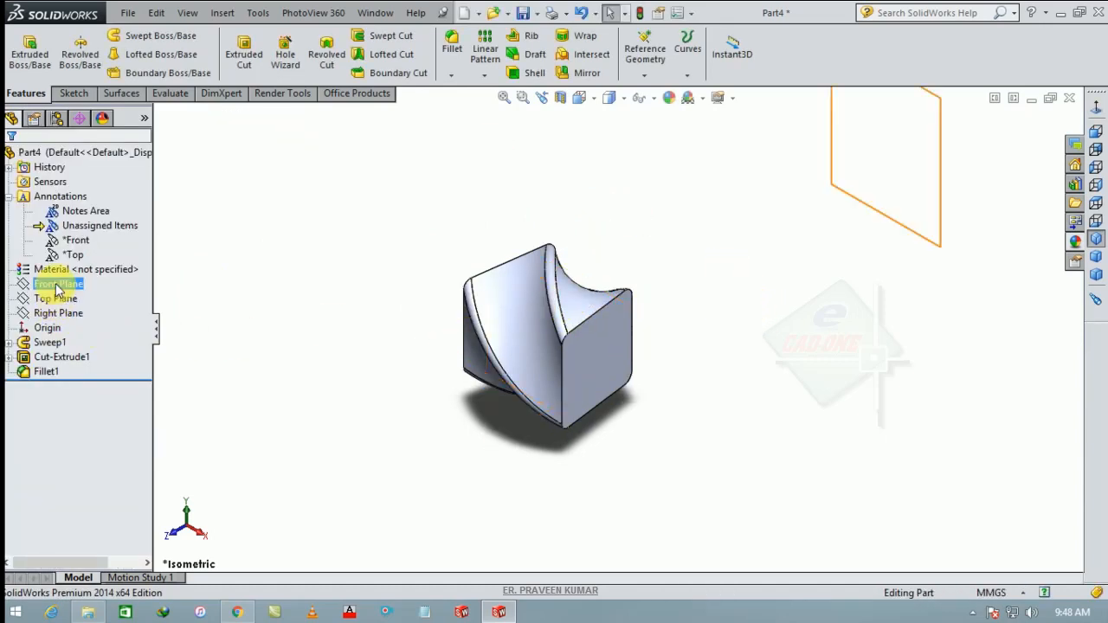
left_click(77, 259)
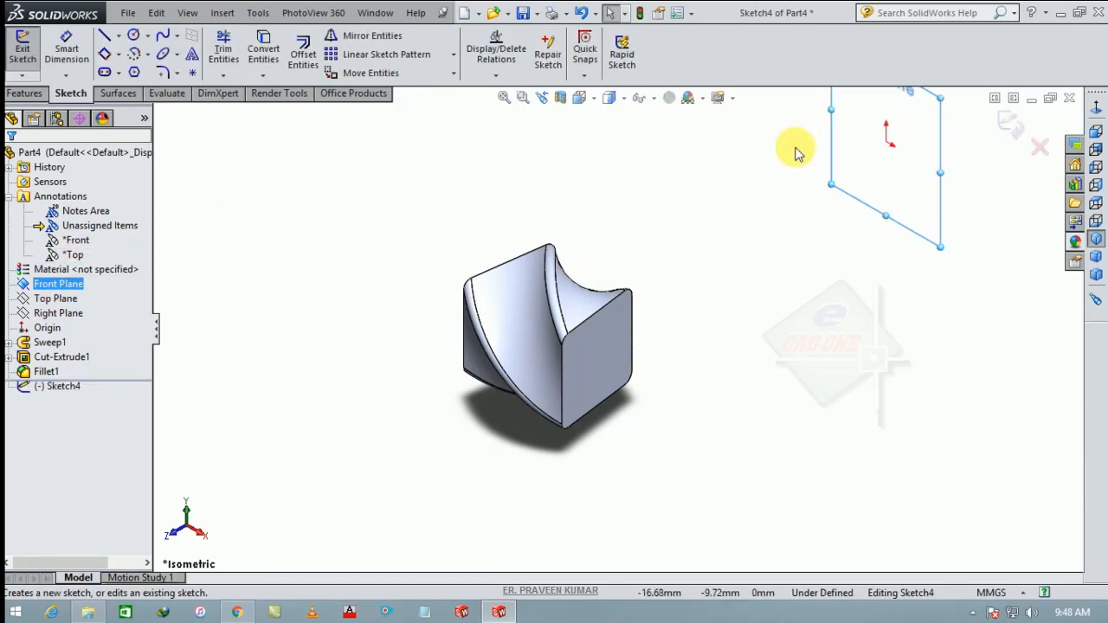
left_click(1096, 129)
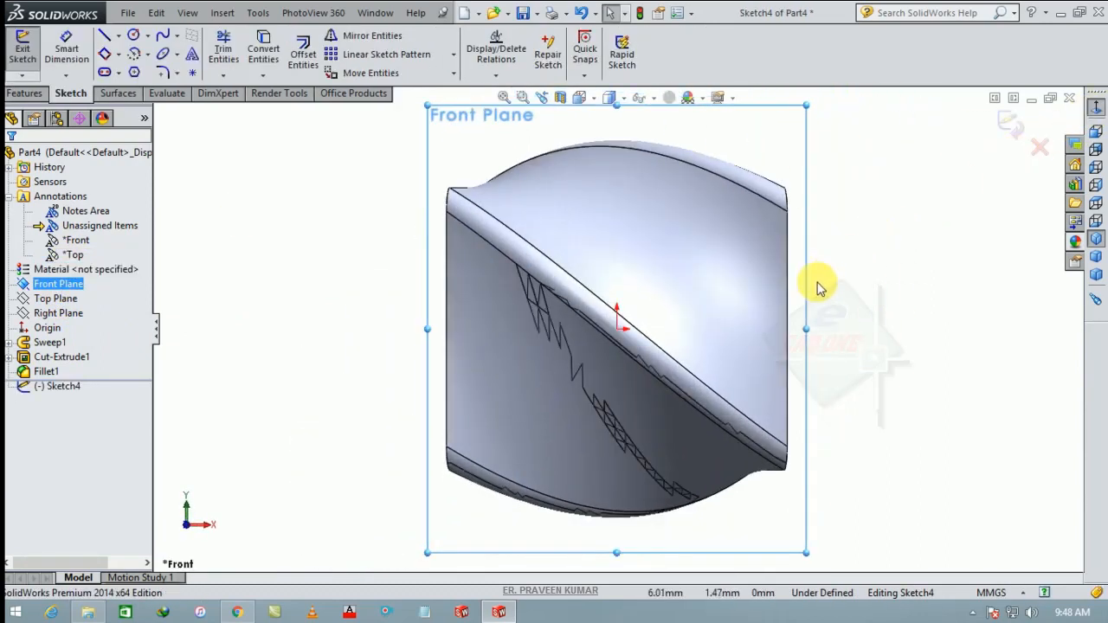
left_click(163, 54)
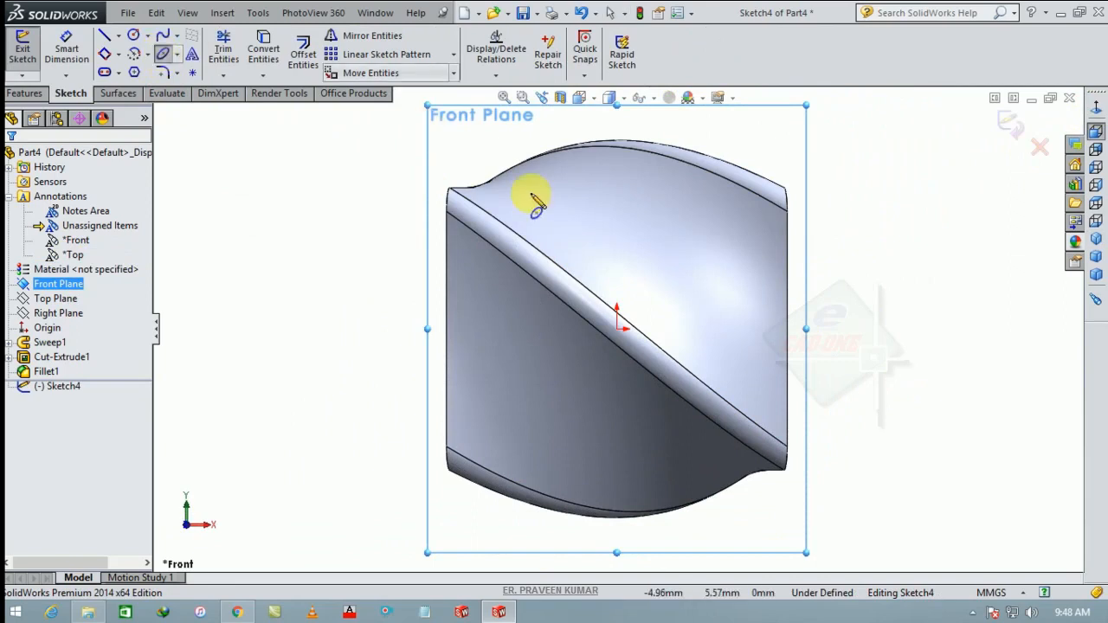
left_click(616, 326)
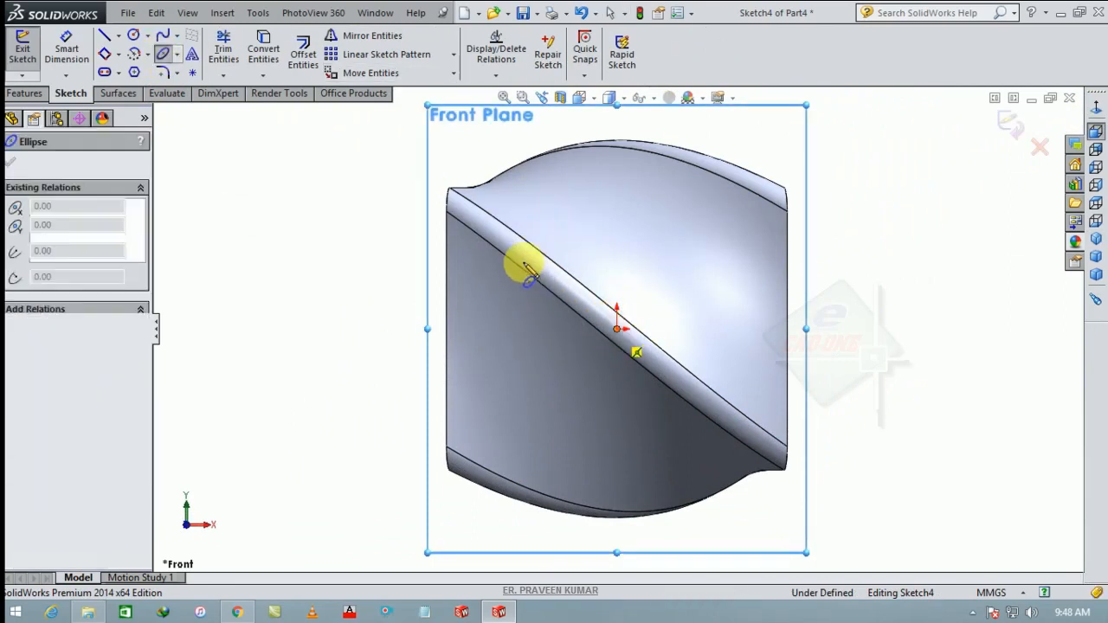
left_click(485, 229)
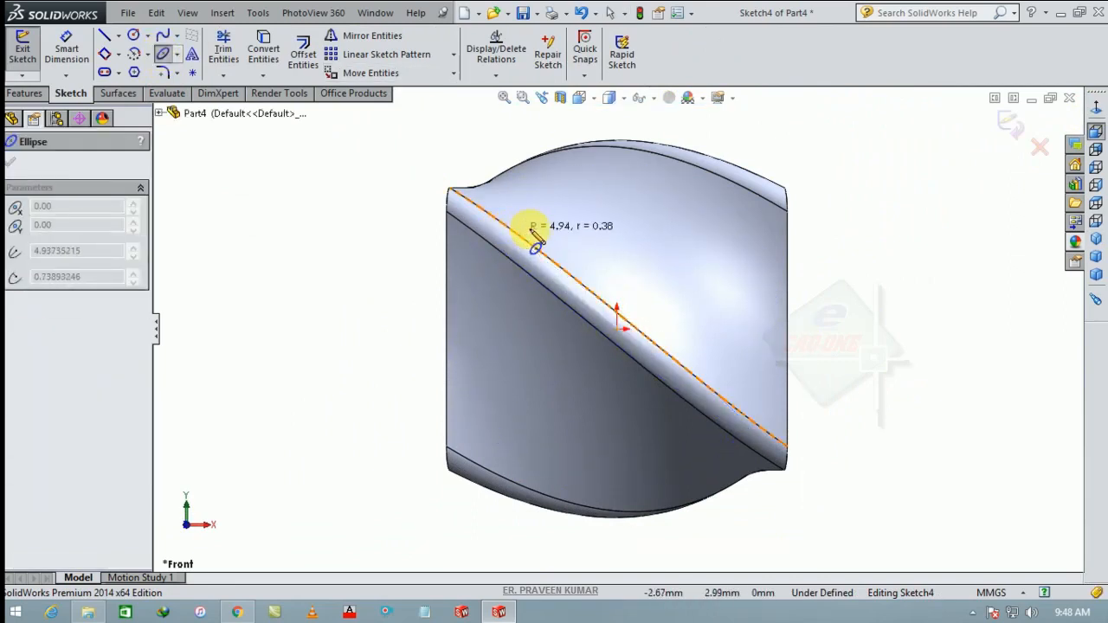
left_click(625, 201)
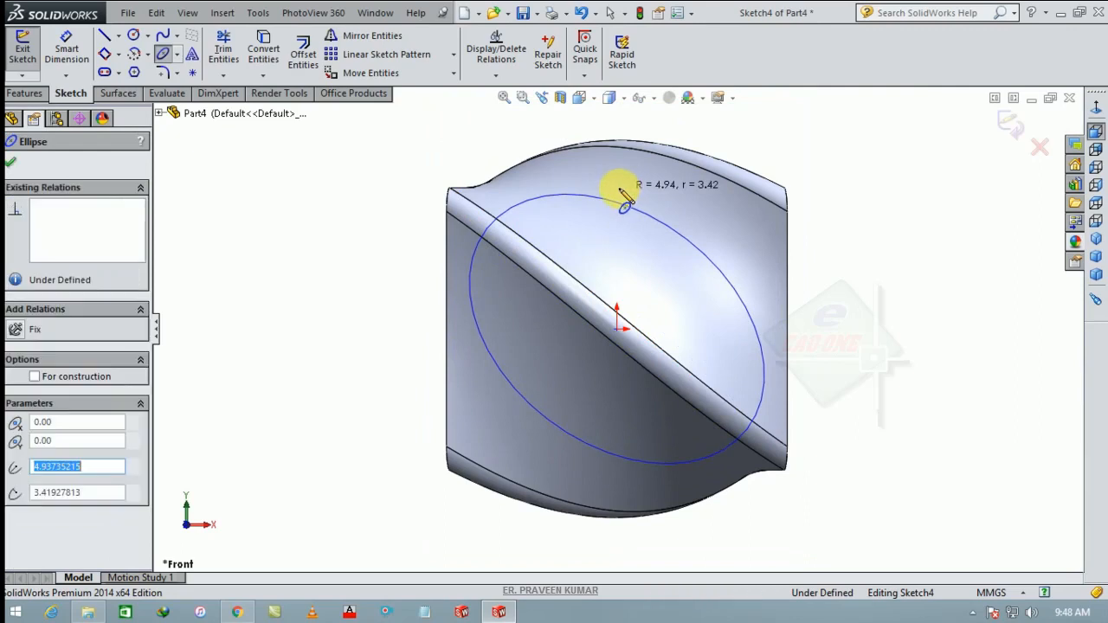
Dimension the ellipse's minor axis between its two end points and set it to 8 mm
left_click(67, 48)
left_click(547, 419)
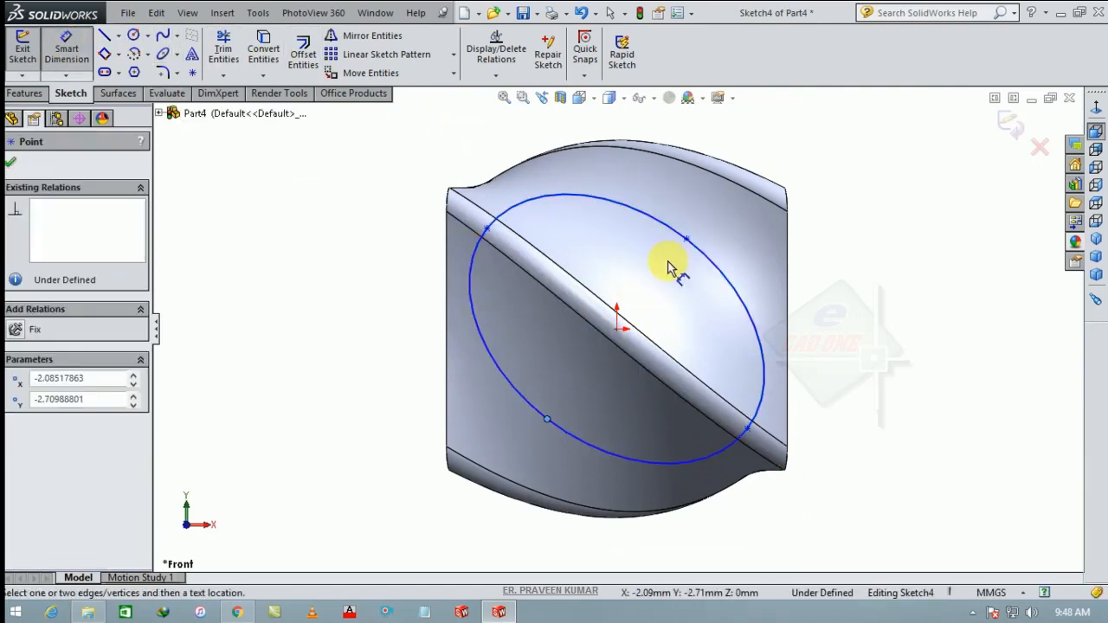
left_click(687, 239)
left_click(398, 164)
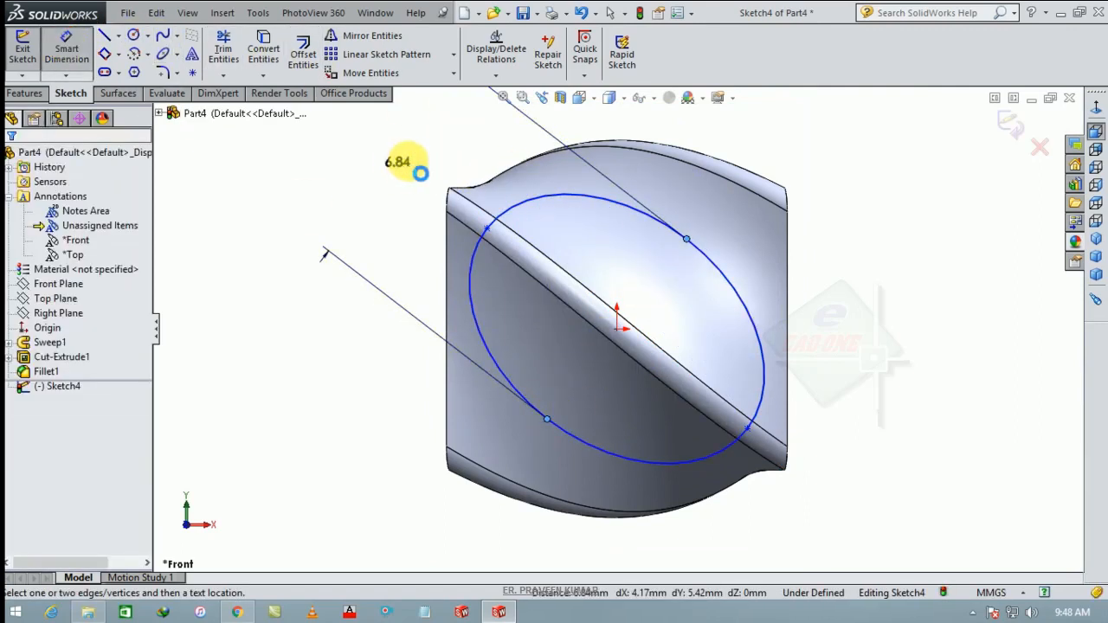
type("8")
key("Return")
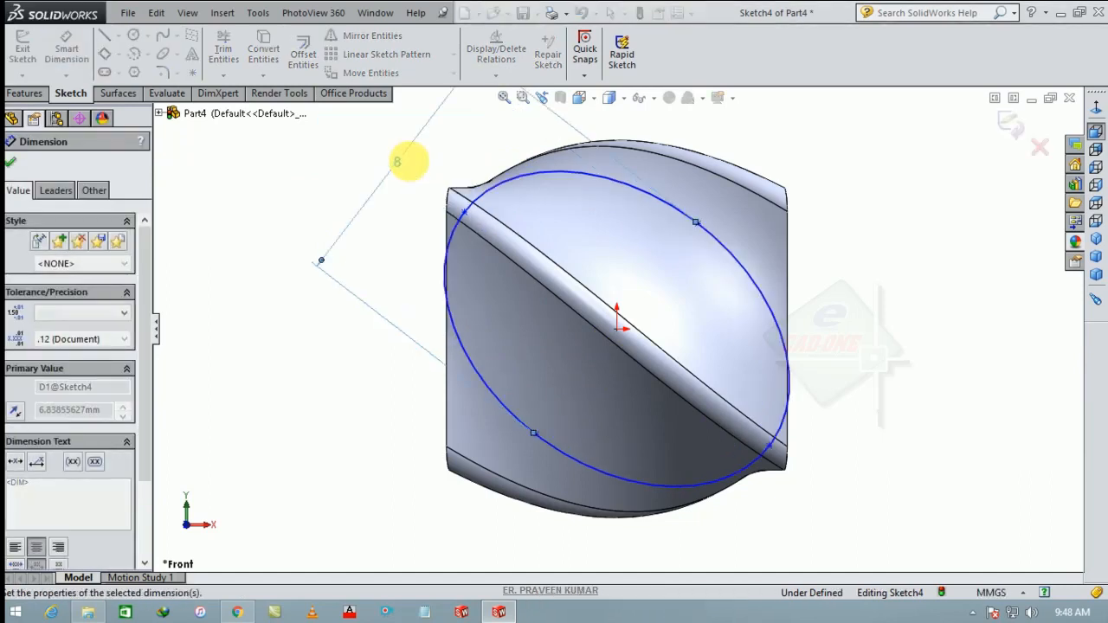
Dimension the ellipse's major axis along the diagonal ridge and set it to 10 mm
left_click(472, 221)
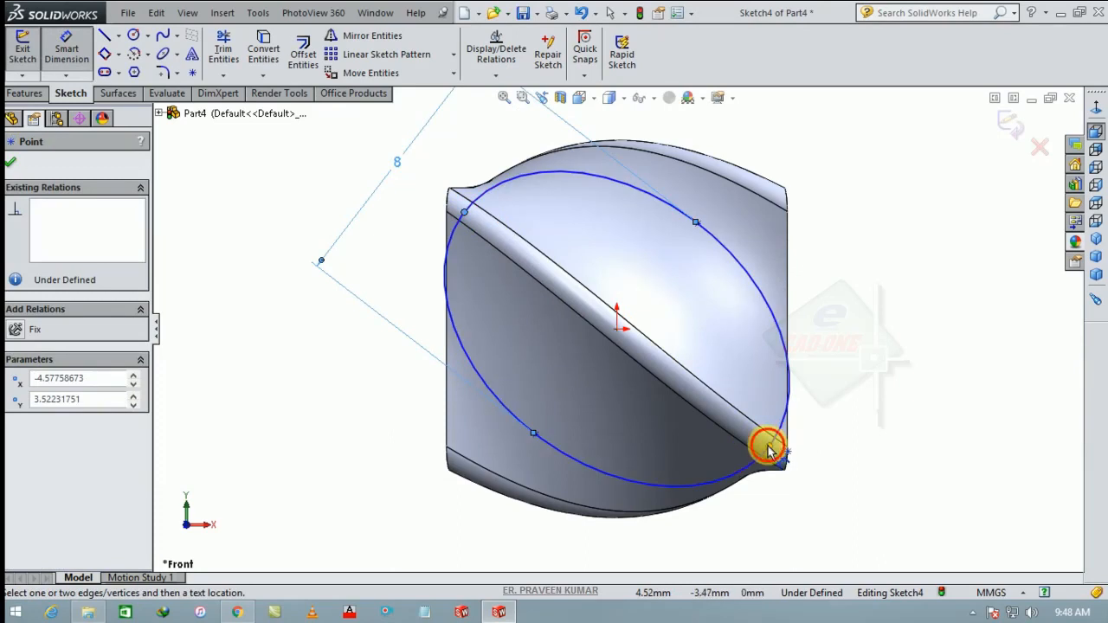
left_click(767, 448)
left_click(363, 498)
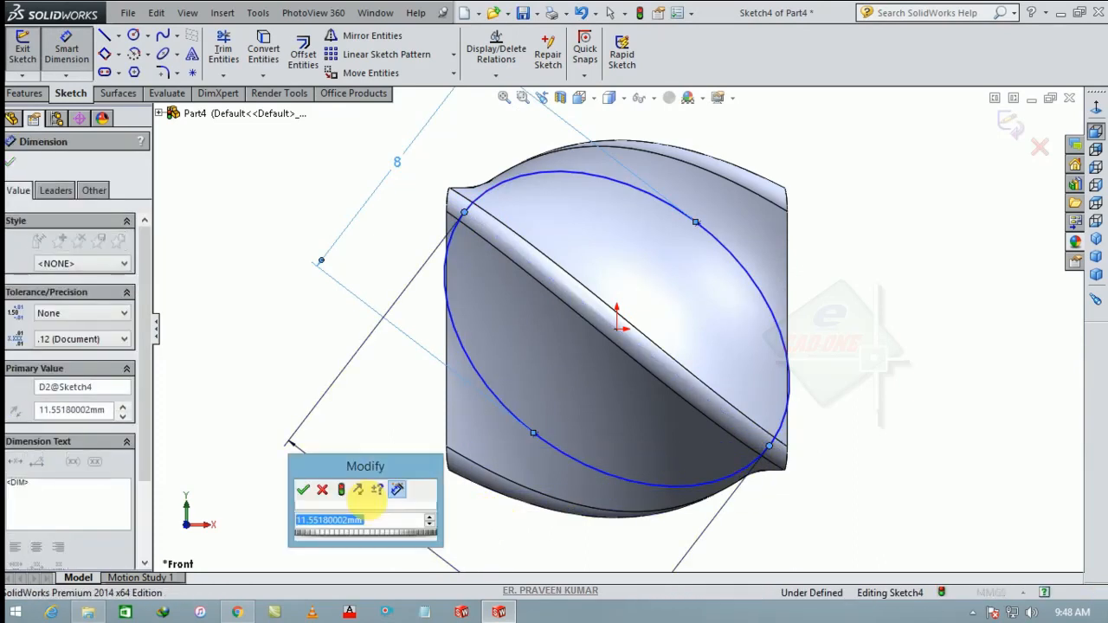
type("10")
key("Return")
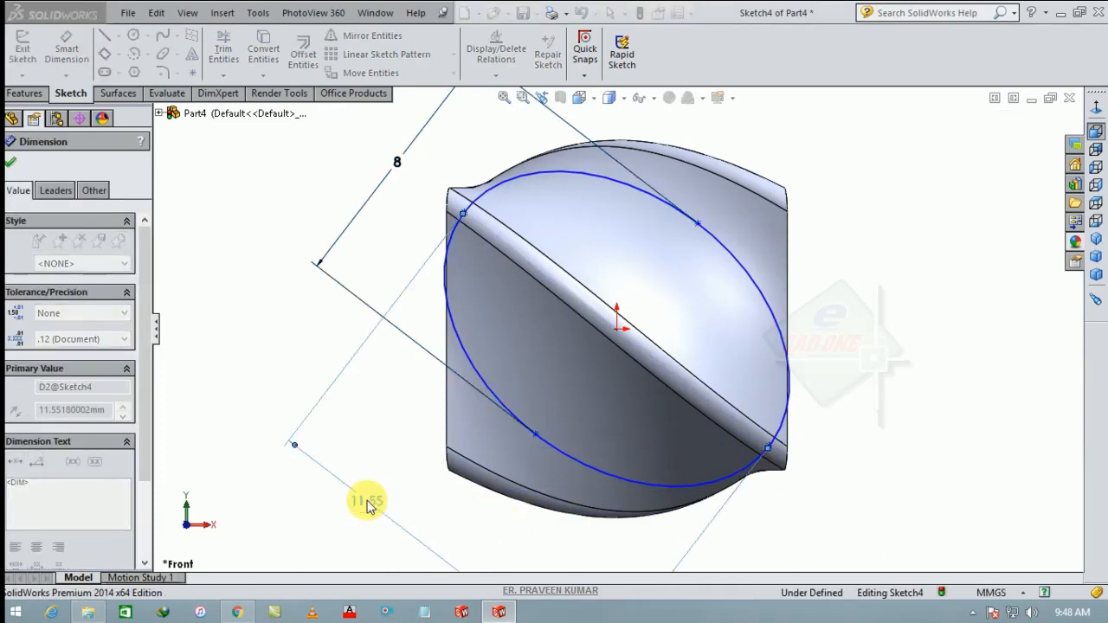
left_click(11, 163)
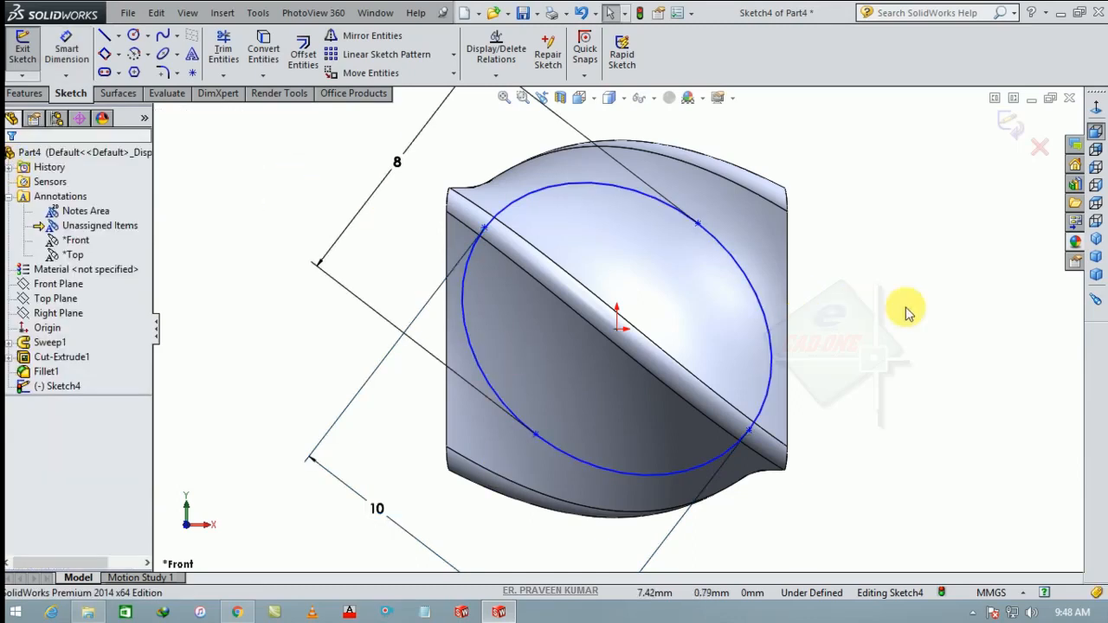
Extrude-cut the ellipse through the ring segment from a 41 mm offset, with a 15 mm blind depth and a 7.5-degree draft
left_click(28, 93)
left_click(240, 59)
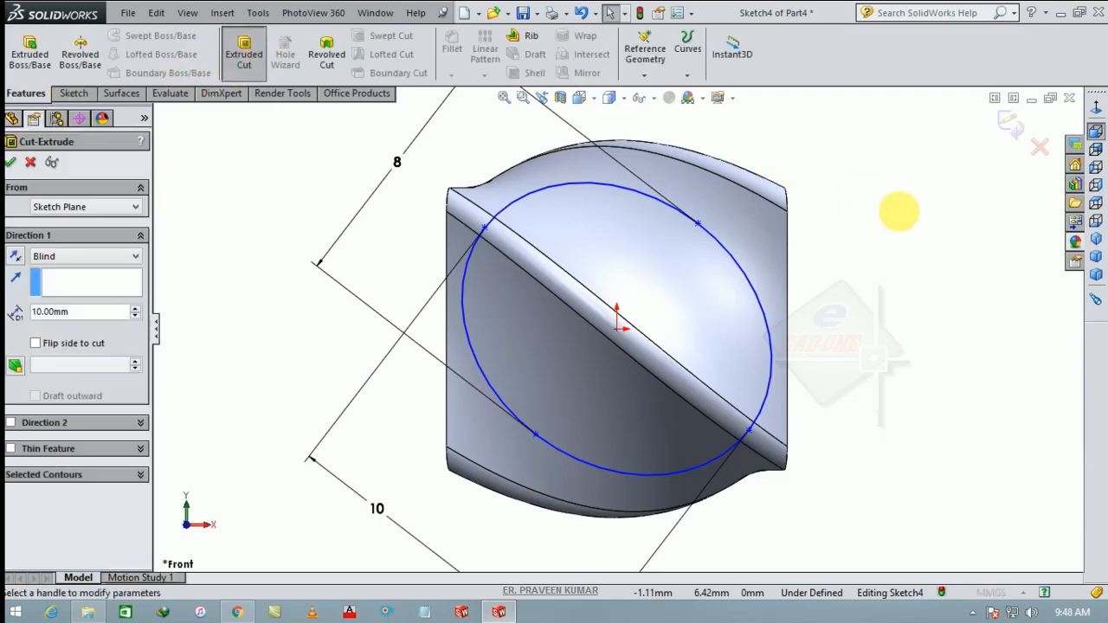
left_click(1095, 243)
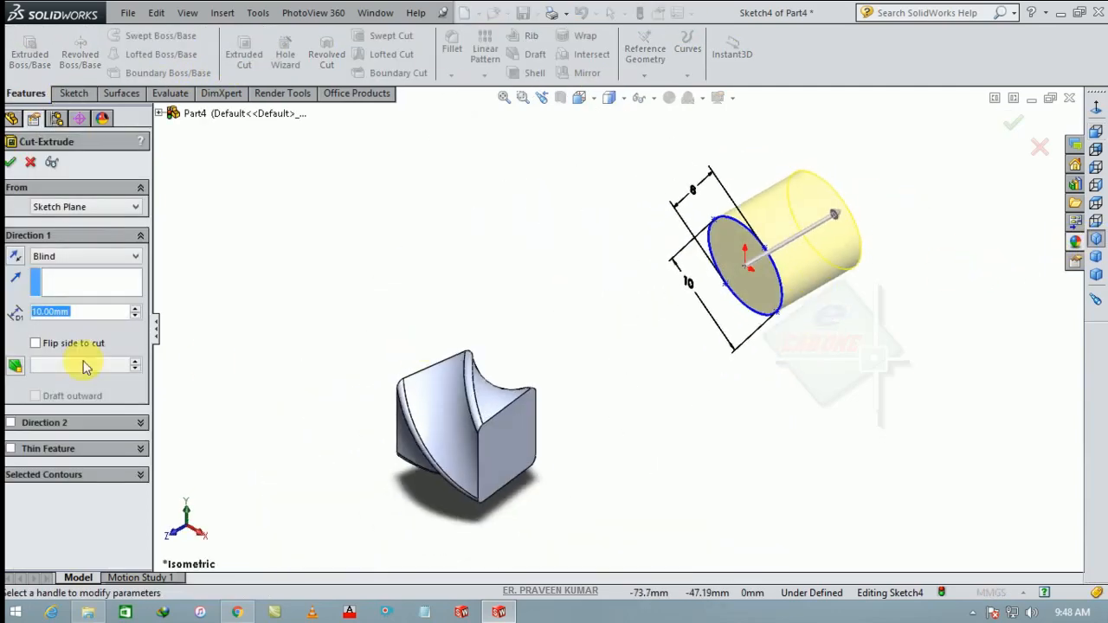
left_click(118, 208)
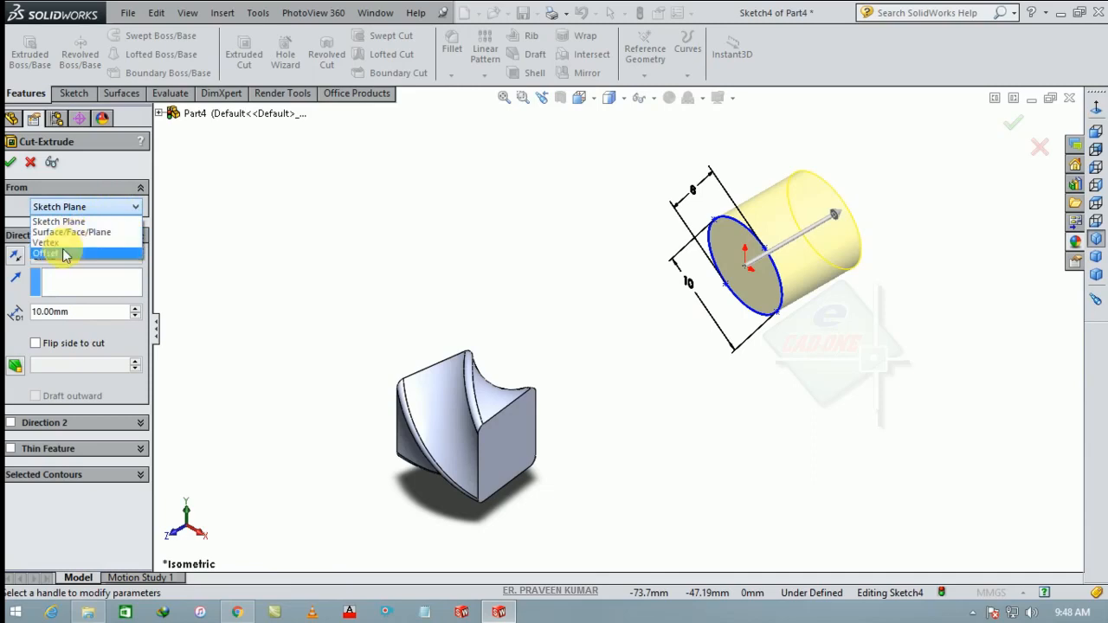
left_click(69, 250)
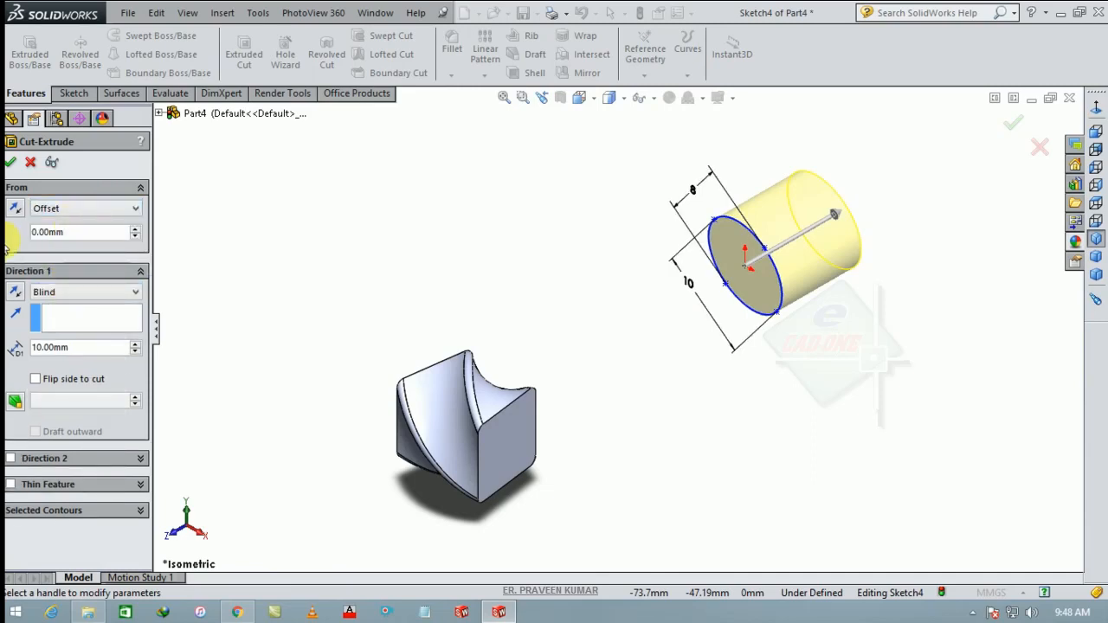
type("1")
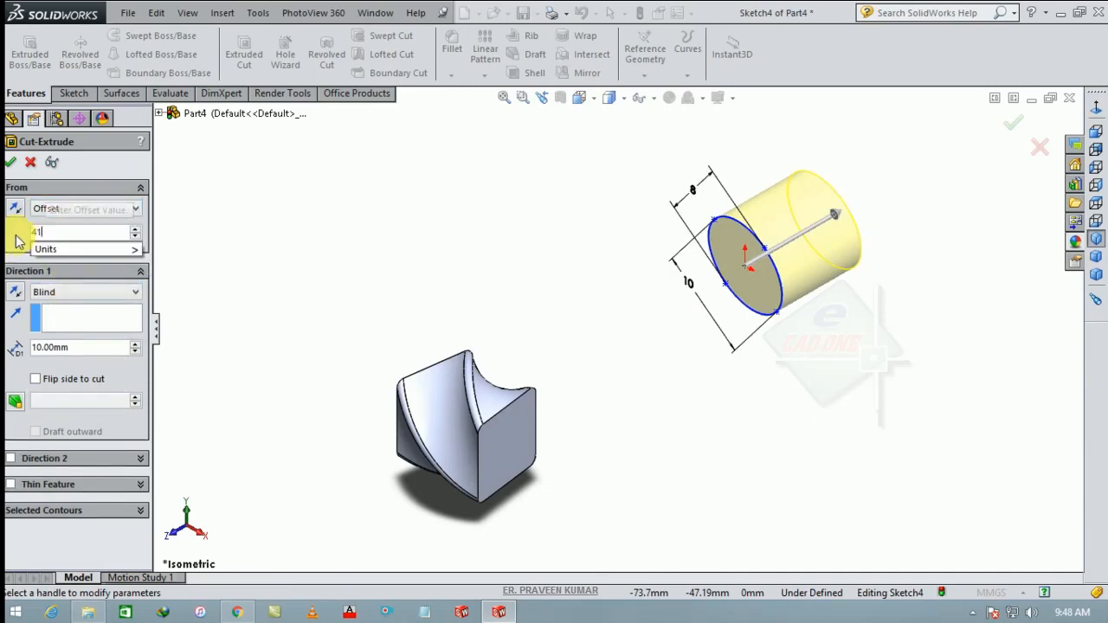
key("Return")
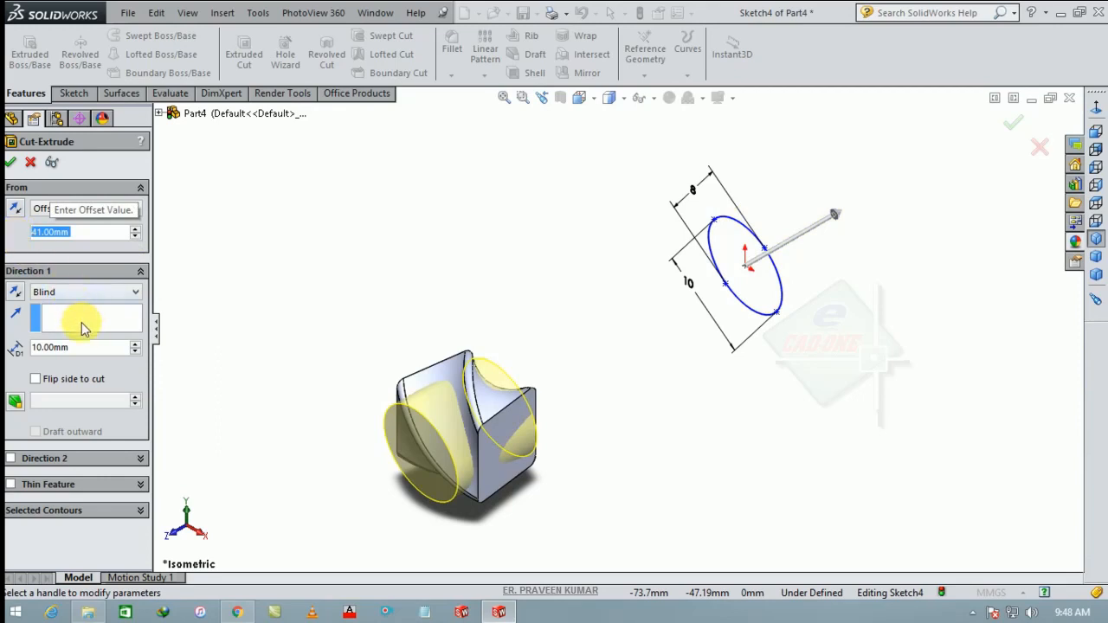
left_click(16, 400)
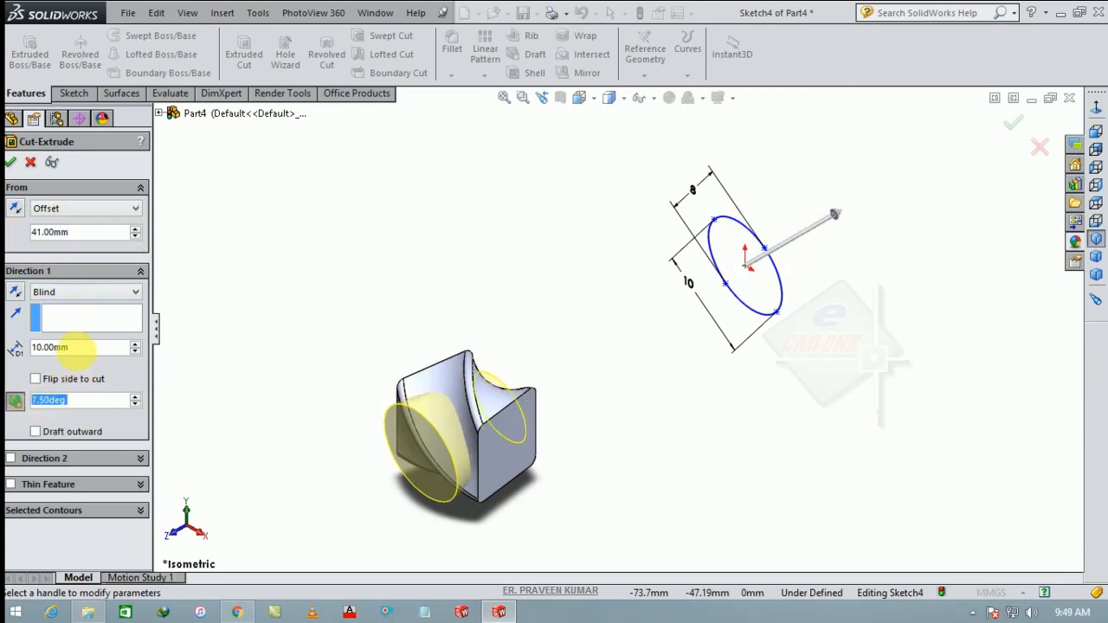
type("15")
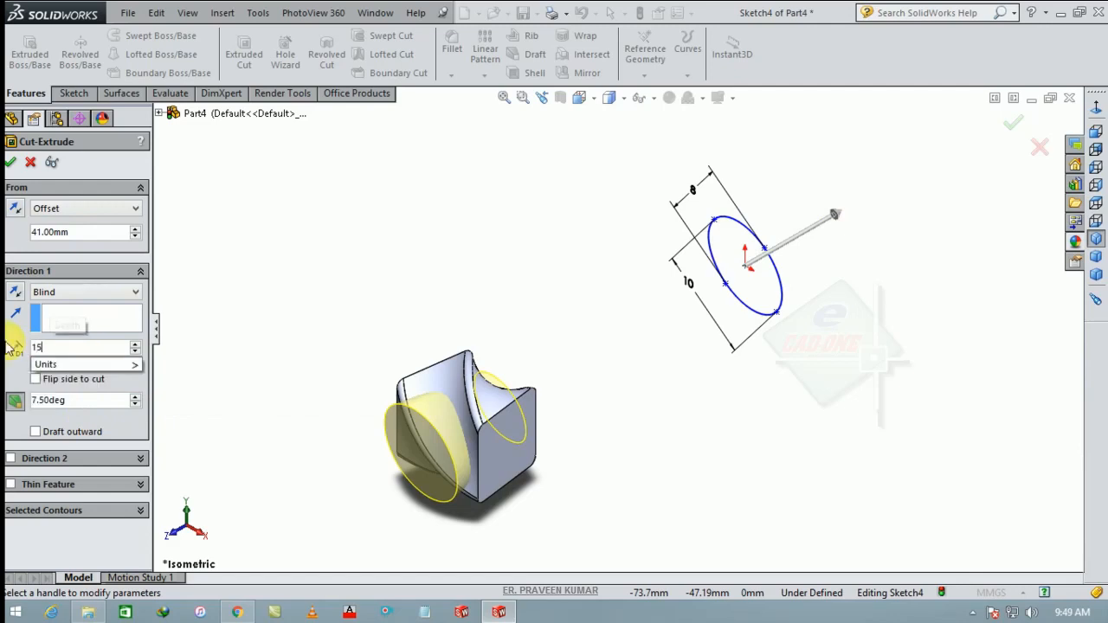
key("Return")
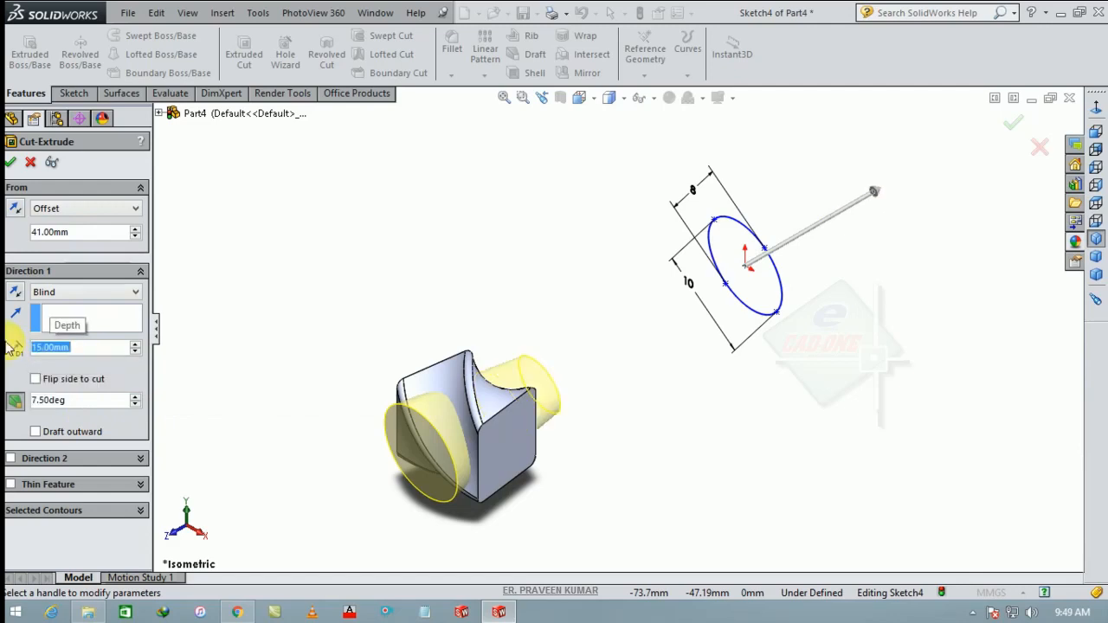
left_click(11, 164)
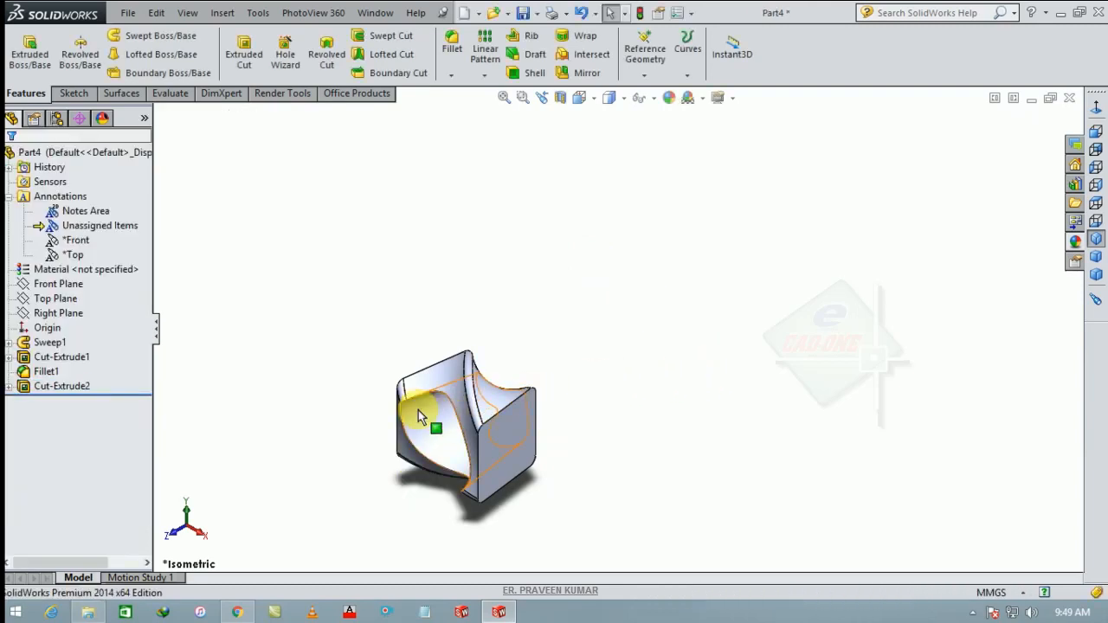
Fillet the edges of the elliptical cut by selecting its inner face
left_click(416, 415)
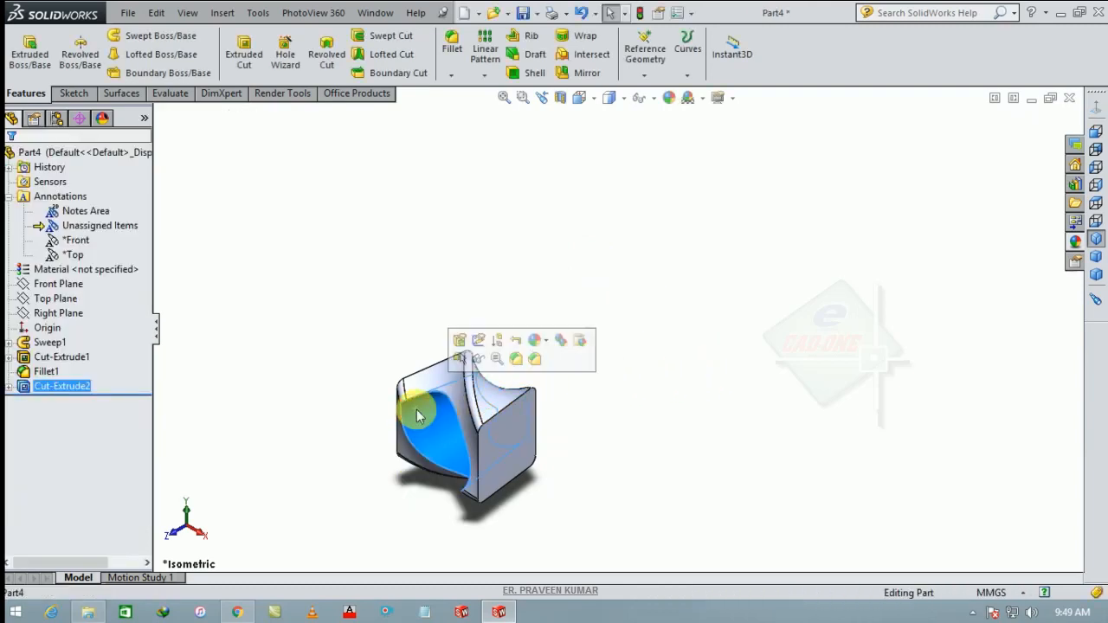
left_click(451, 50)
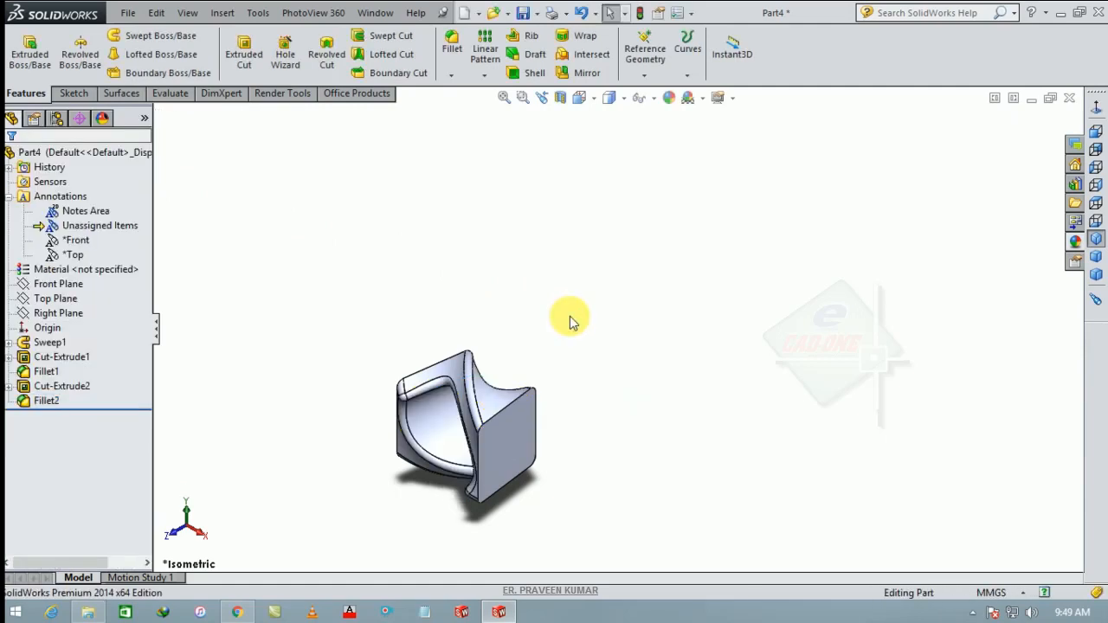
Create a reference axis at the intersection of the Front Plane and the Right Plane
left_click(647, 71)
left_click(657, 107)
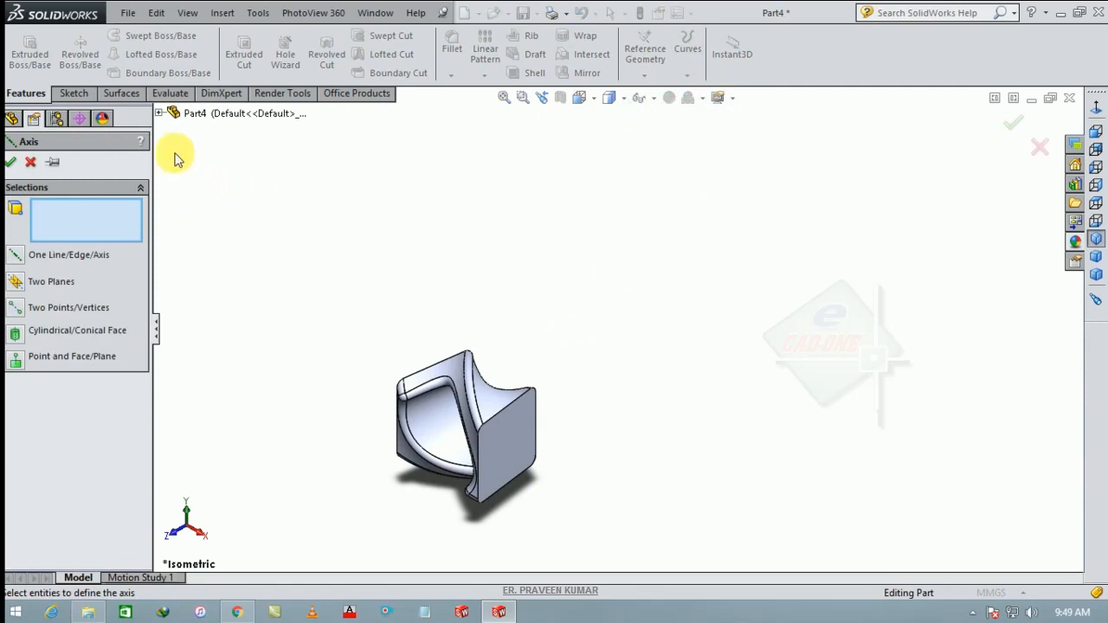
left_click(159, 114)
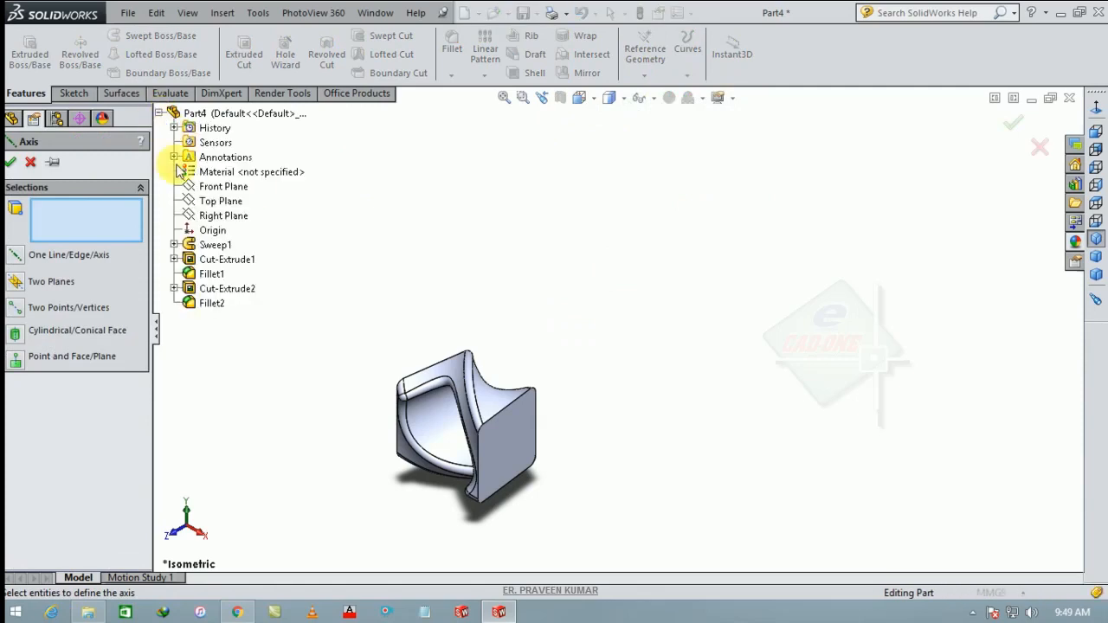
left_click(216, 189)
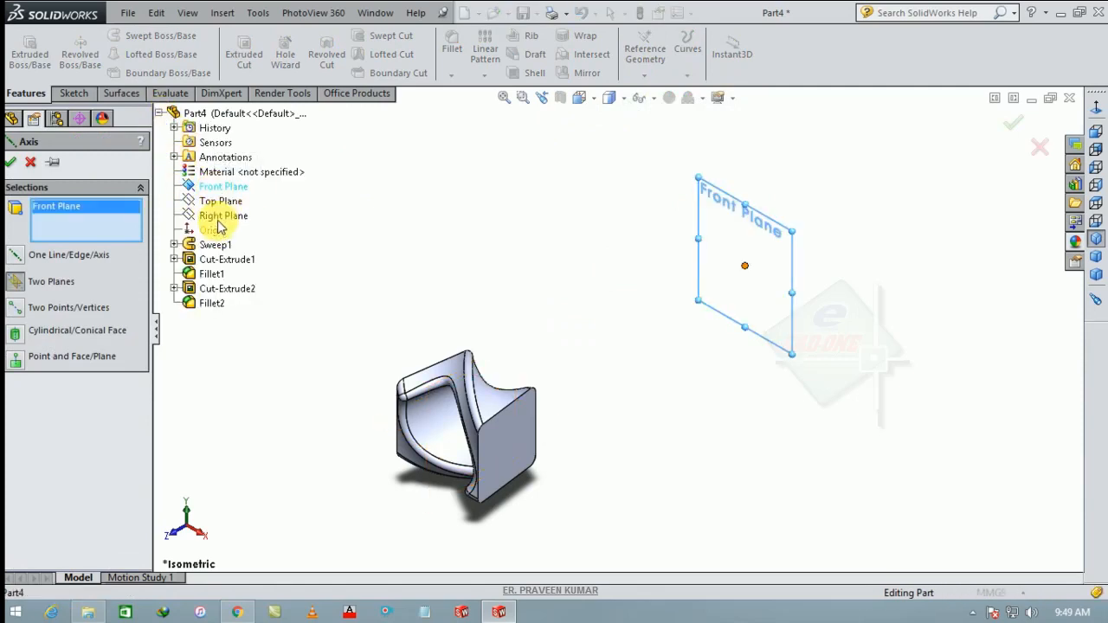
left_click(218, 218)
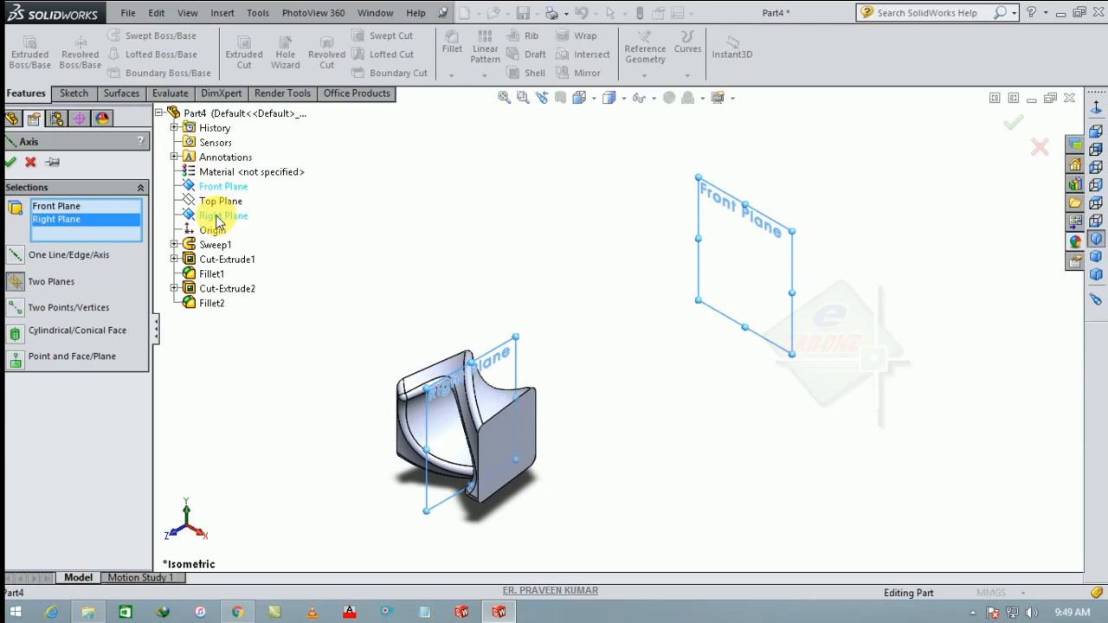
left_click(8, 163)
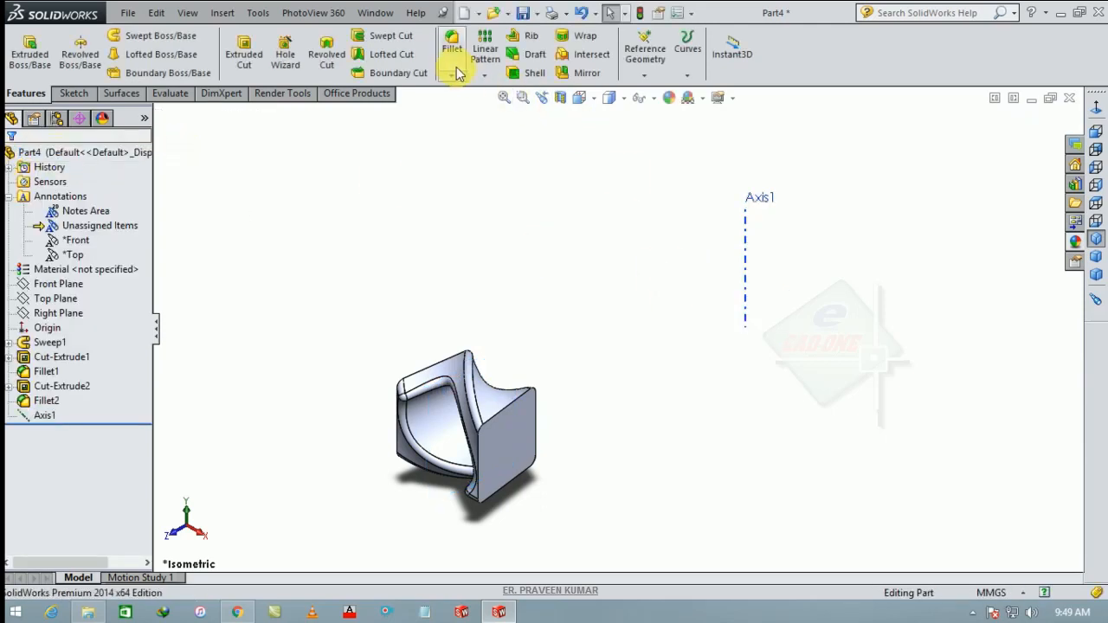
Circular-pattern the segment body around the reference axis with 24 equally spaced instances over 360 degrees
left_click(483, 74)
left_click(488, 106)
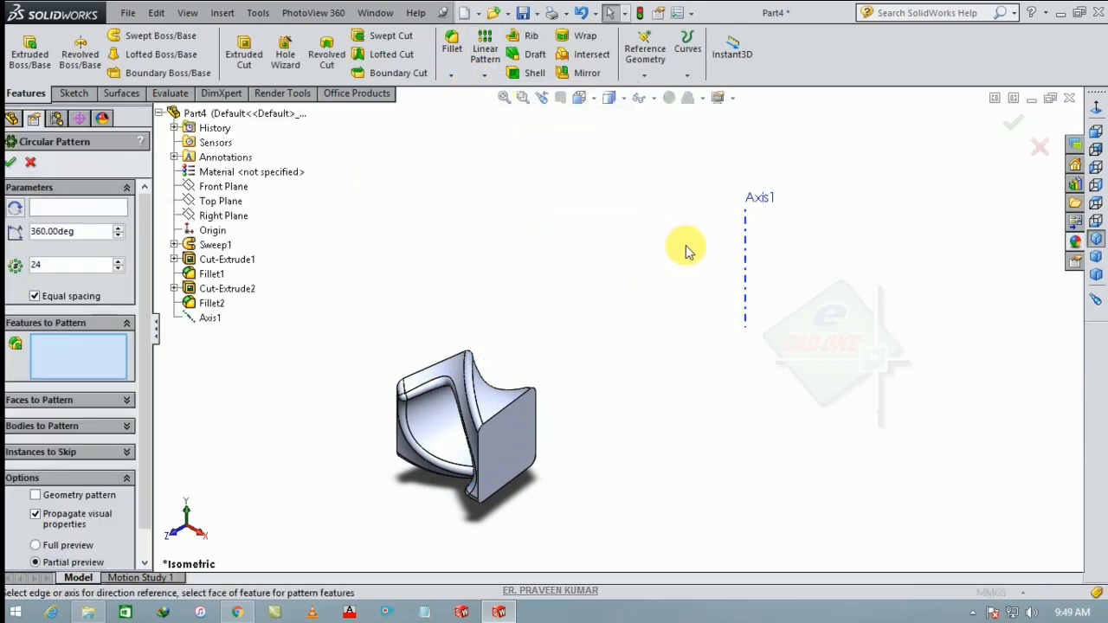
left_click(104, 208)
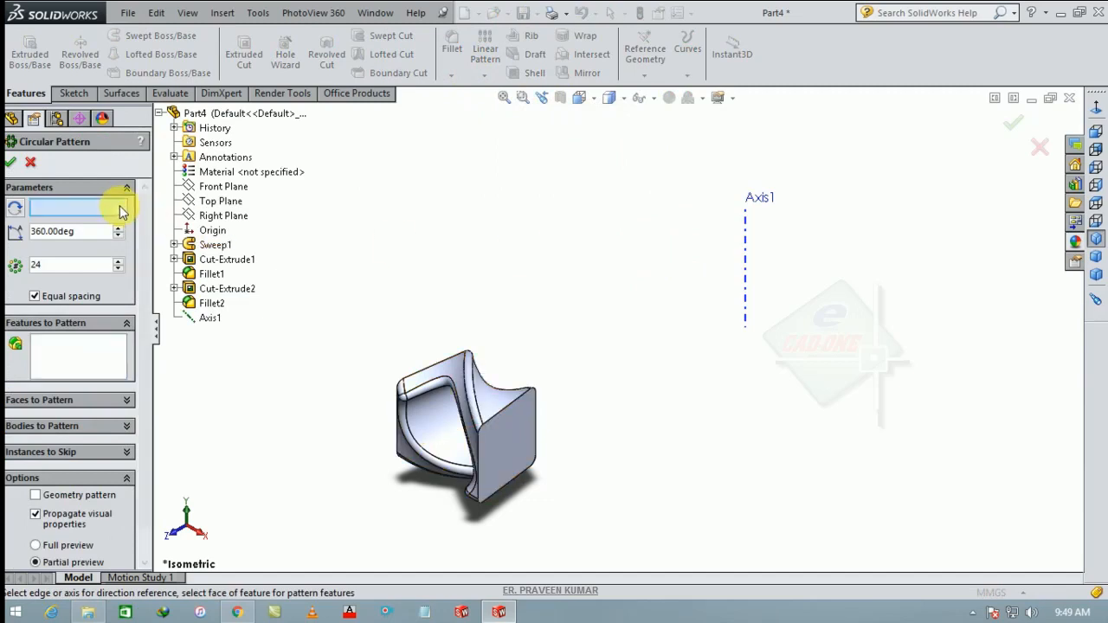
left_click(746, 253)
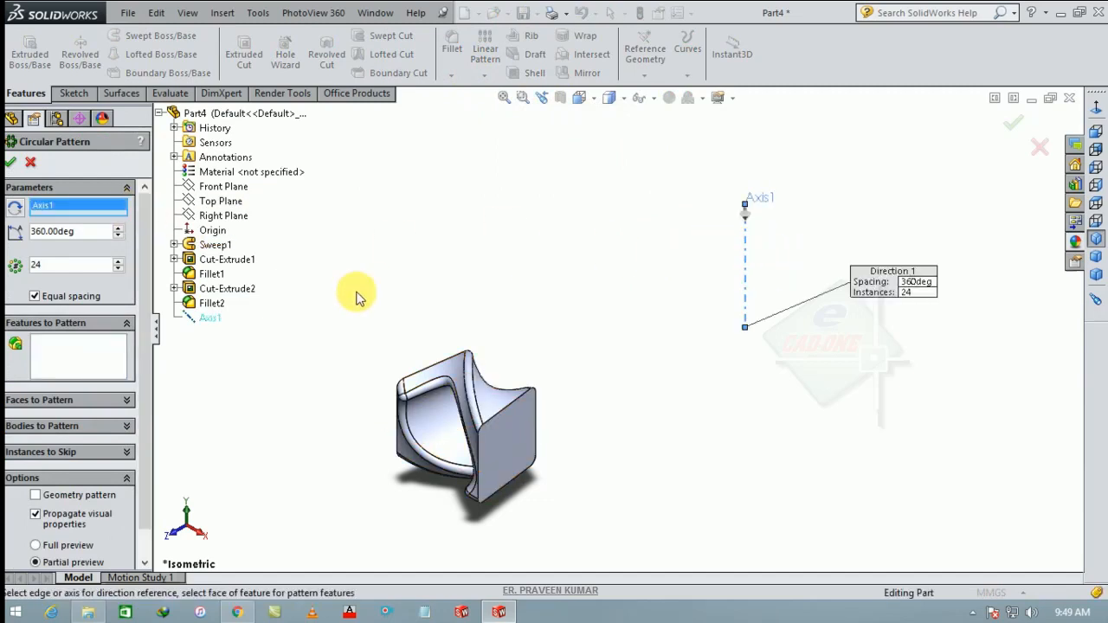
left_click(94, 426)
left_click(519, 418)
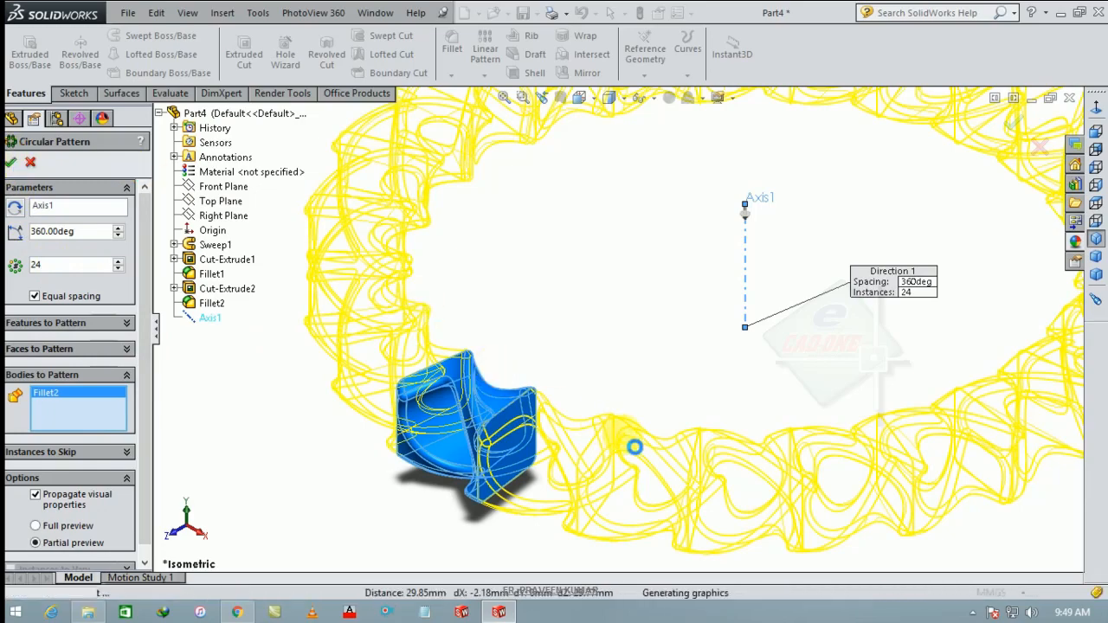
Display the whole ring shaded without edges and hide the reference axis
scroll(623, 442, "up", 4)
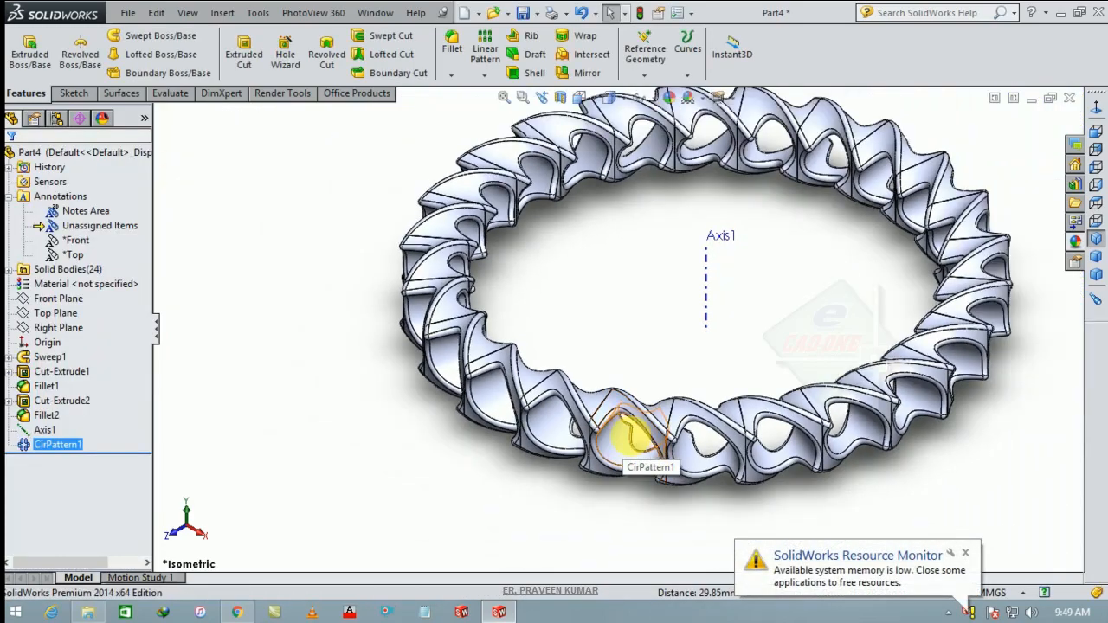
left_click(503, 98)
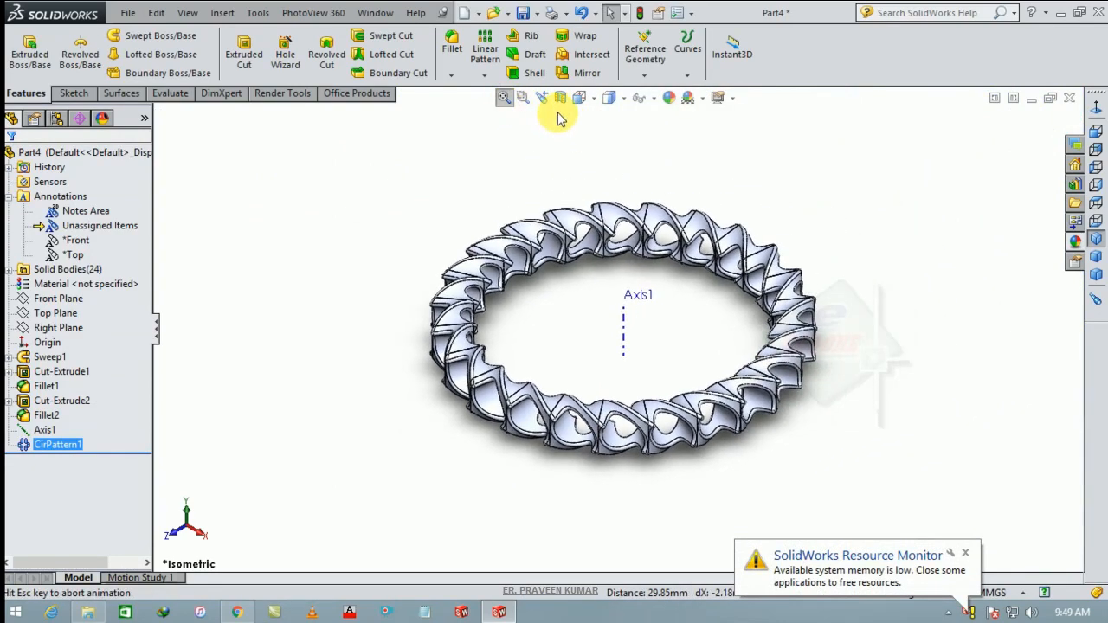
left_click(611, 98)
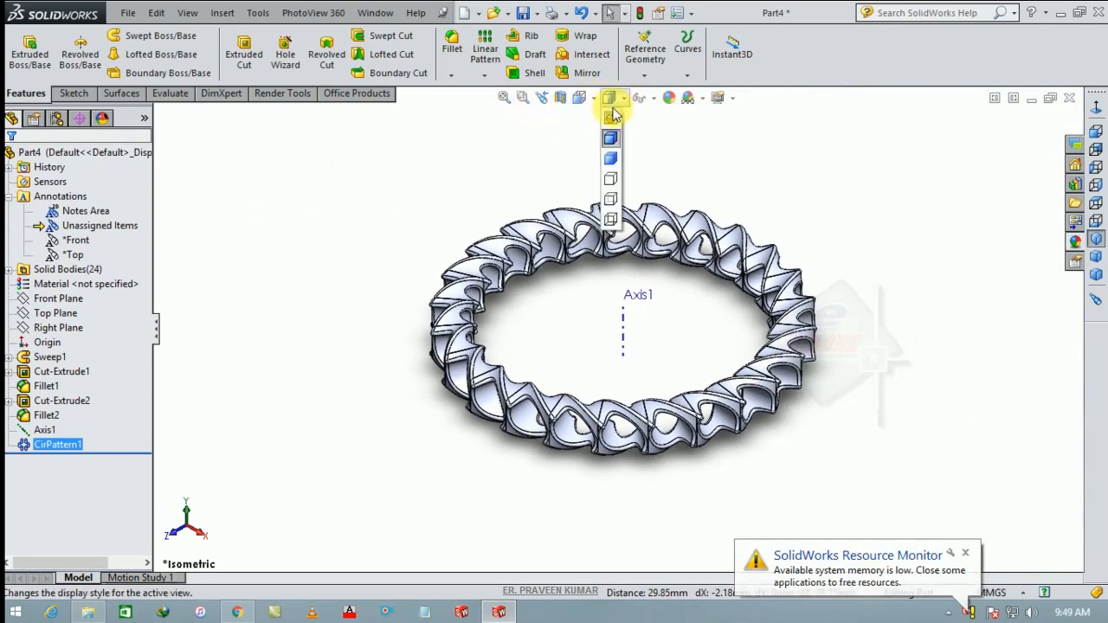
left_click(610, 165)
left_click(722, 192)
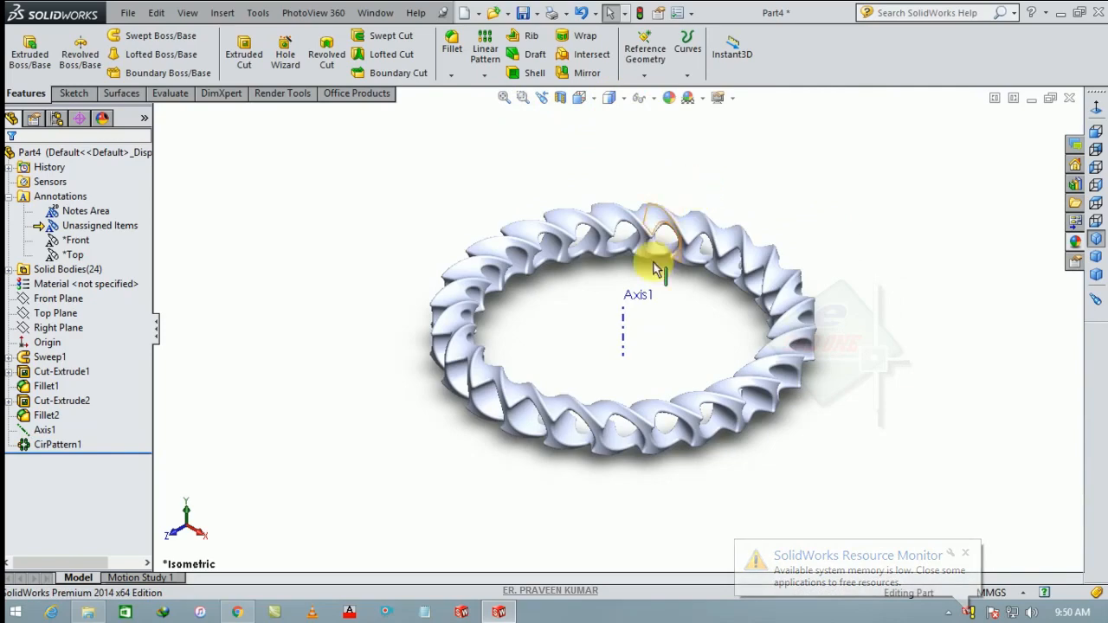
left_click(624, 342)
left_click(674, 291)
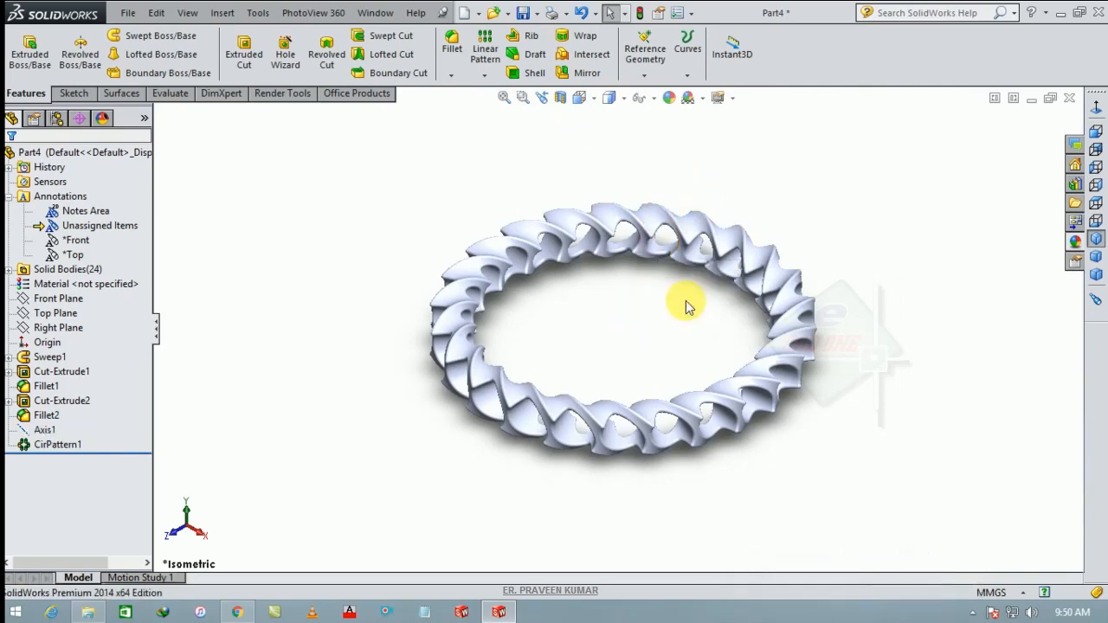
Combine all 24 patterned segment bodies into a single solid ring with the Add operation
left_click(258, 12)
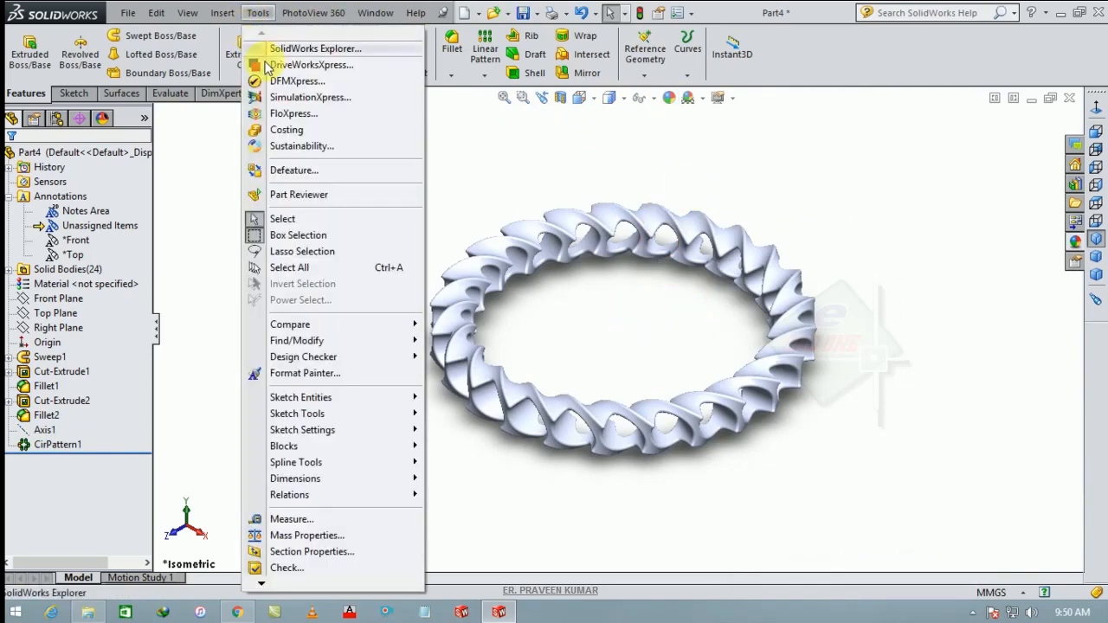
left_click(223, 12)
mouse_move(249, 69)
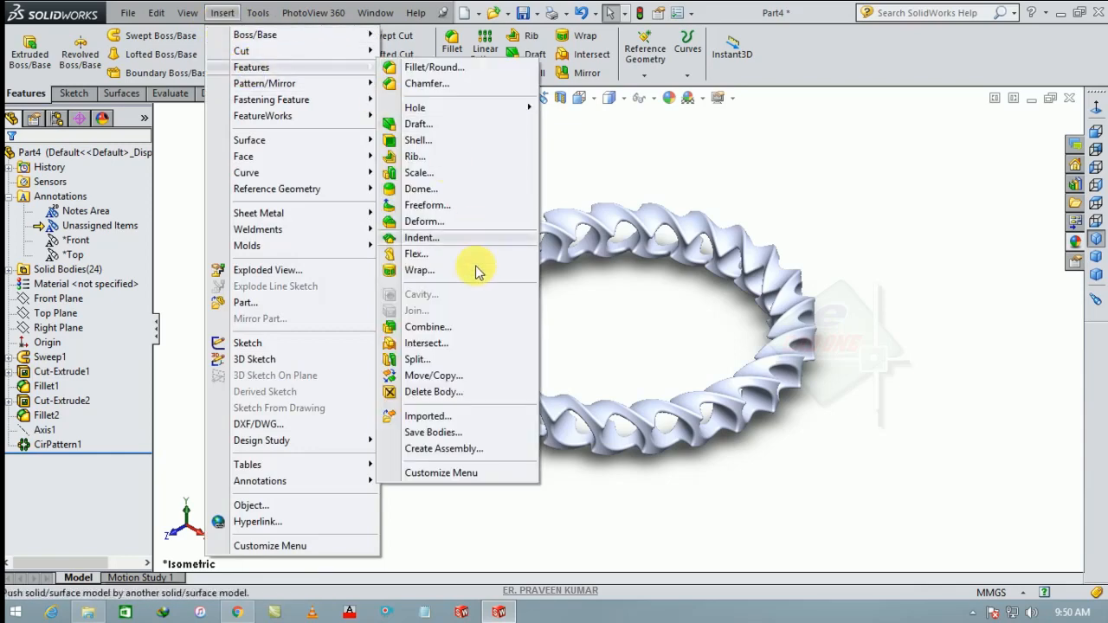
left_click(465, 329)
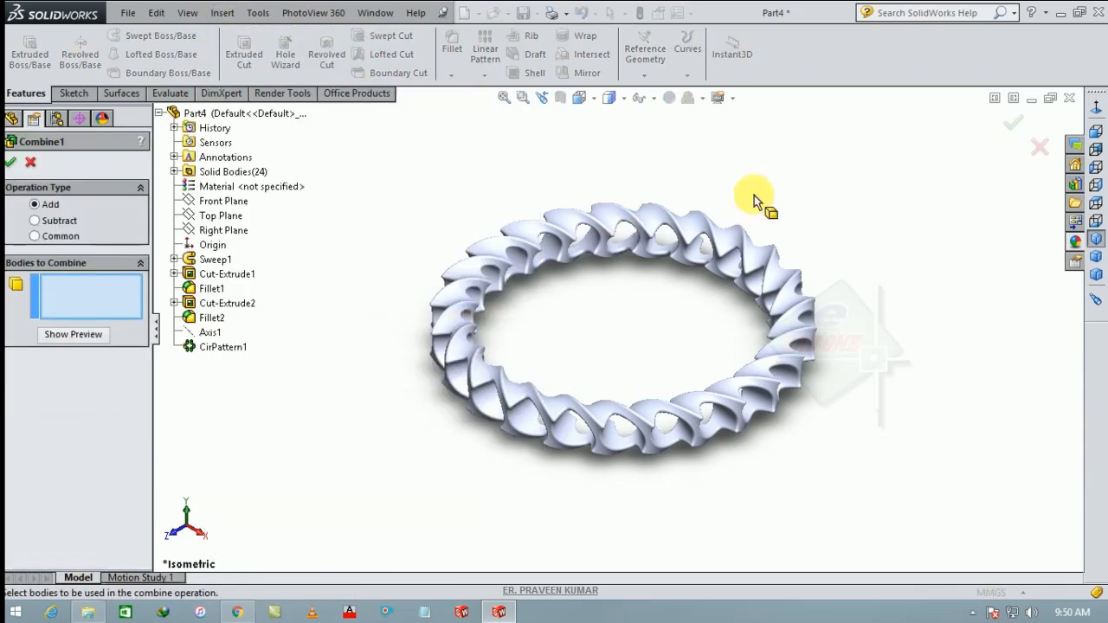
left_click_drag(891, 165, 387, 497)
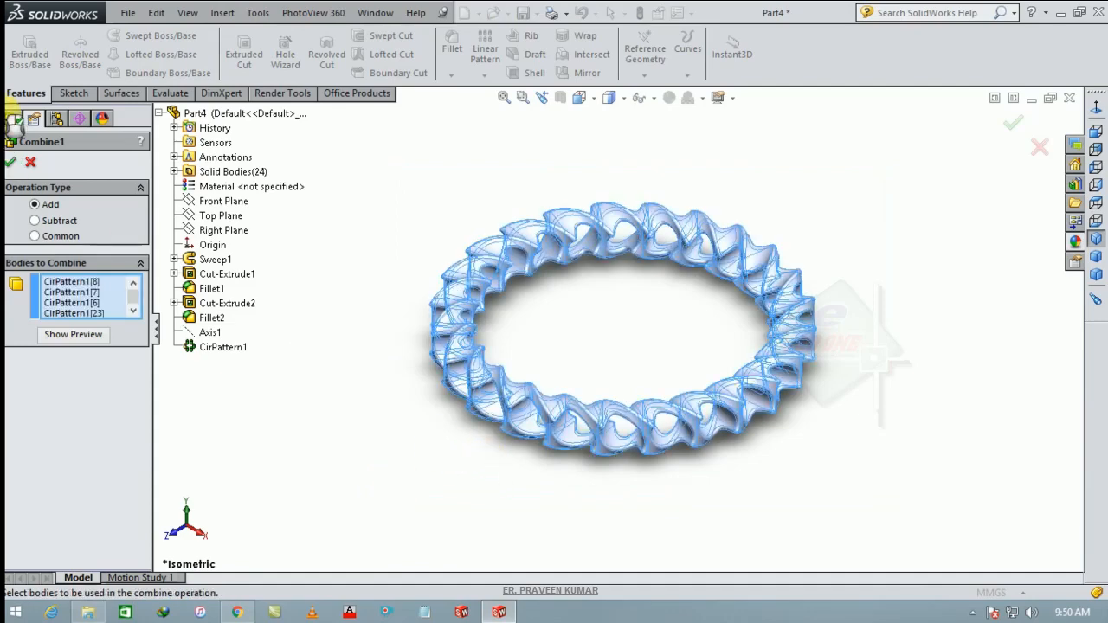
left_click(10, 163)
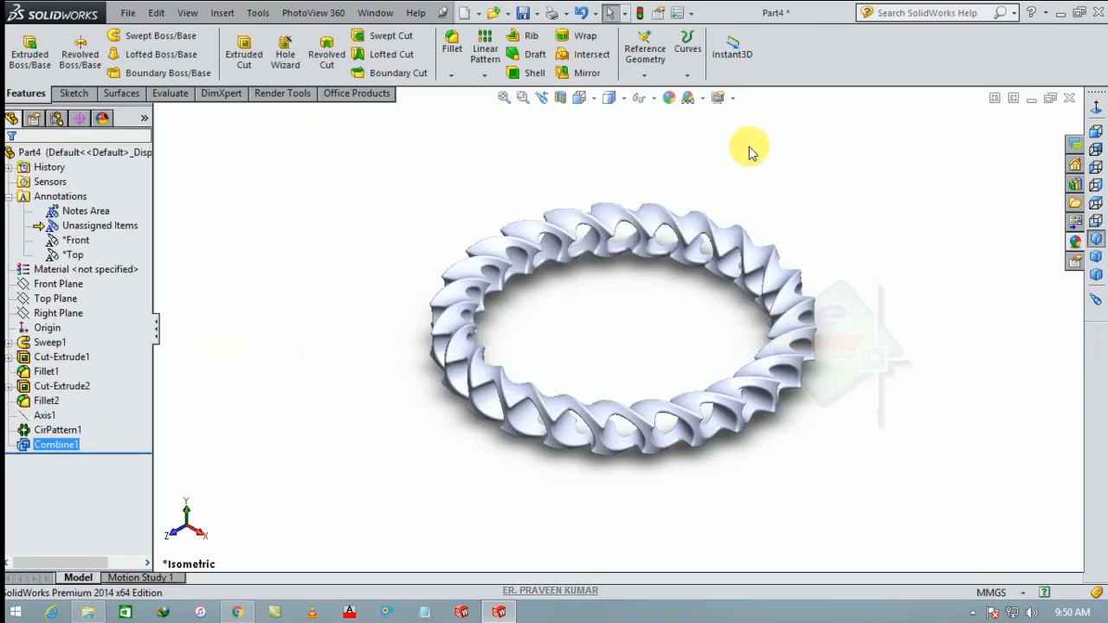
Apply the satin finish silver appearance to the whole ring
left_click(1073, 241)
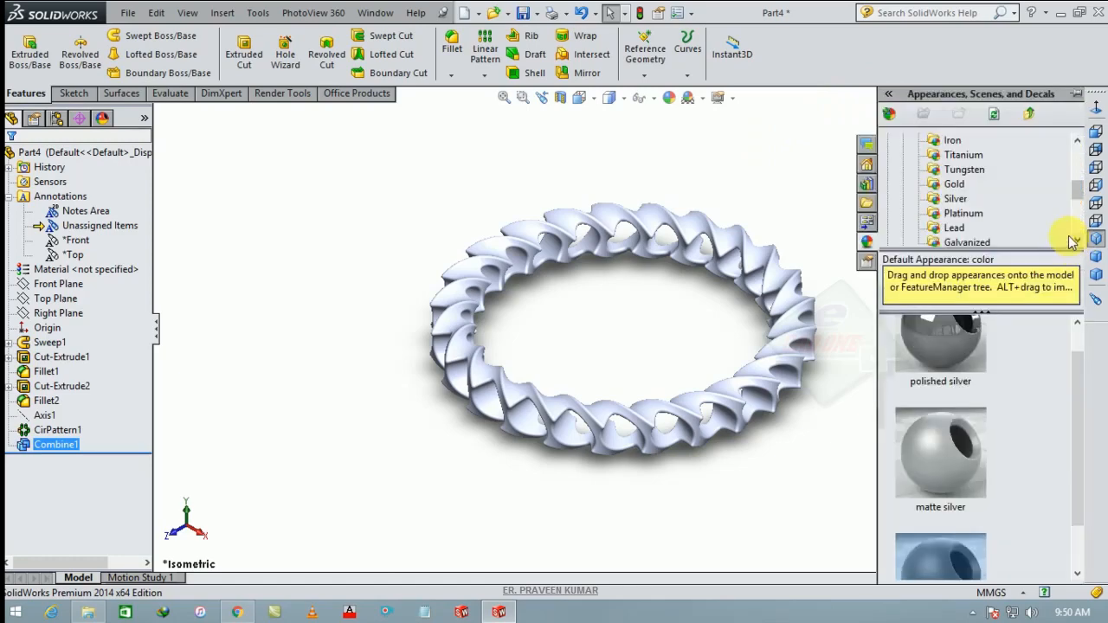
left_click(962, 199)
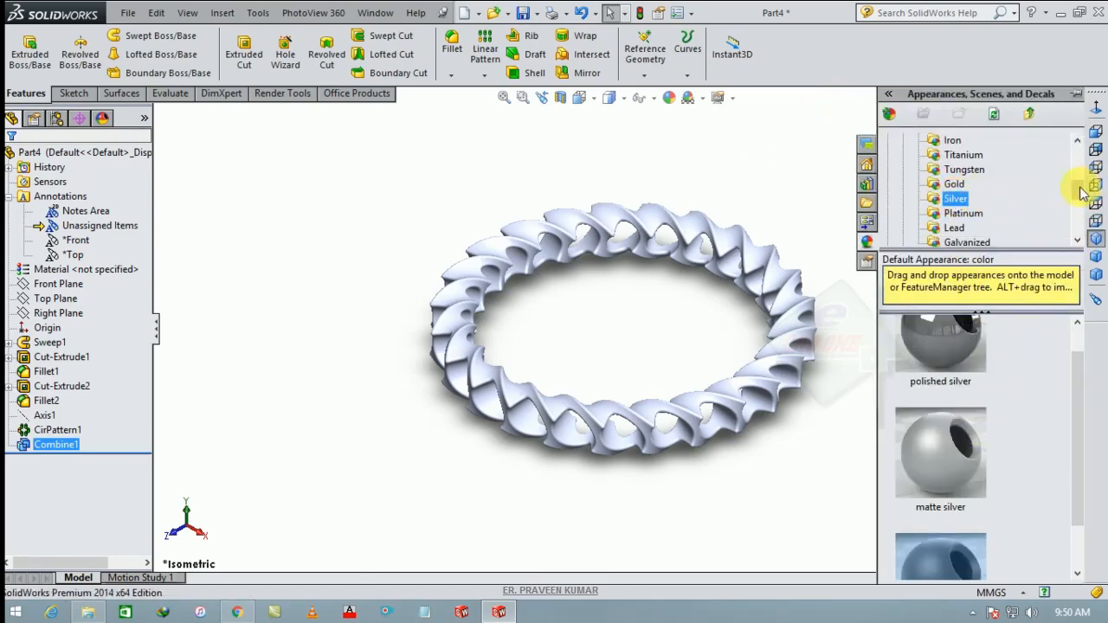
mouse_move(1078, 192)
left_mouse_down()
mouse_move(1076, 156)
mouse_move(1073, 181)
left_mouse_up()
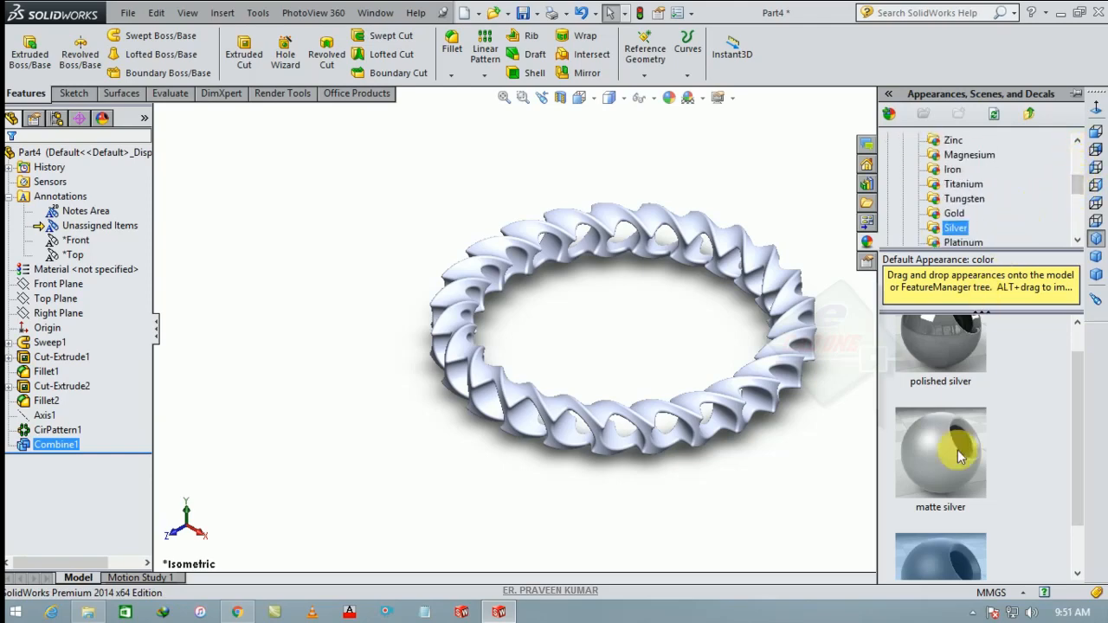
left_click(950, 561)
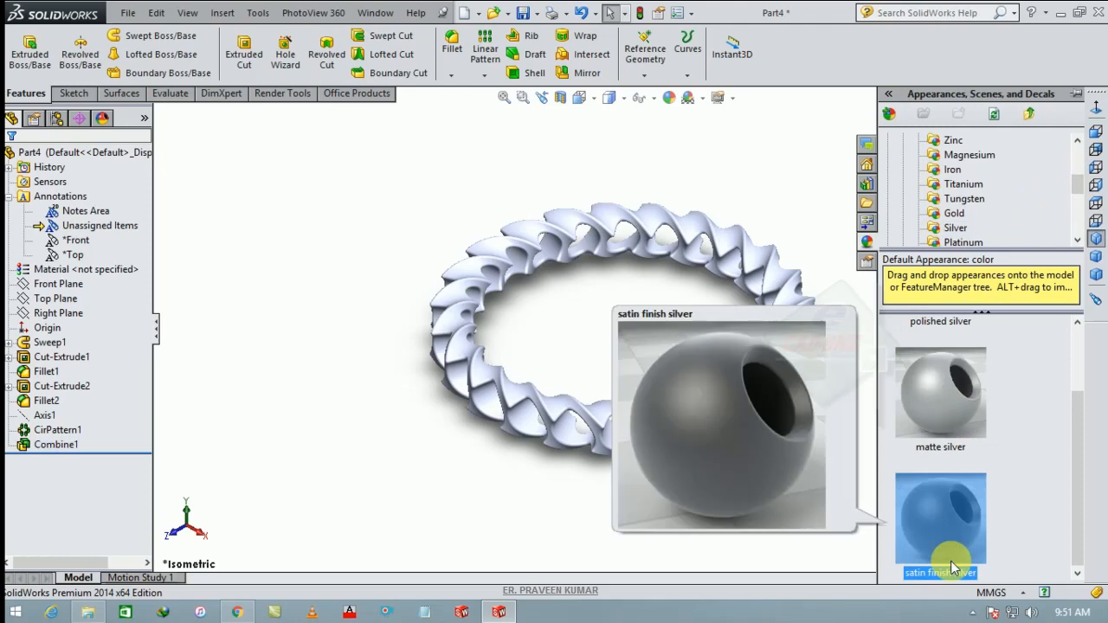
double_click(950, 567)
left_click(734, 449)
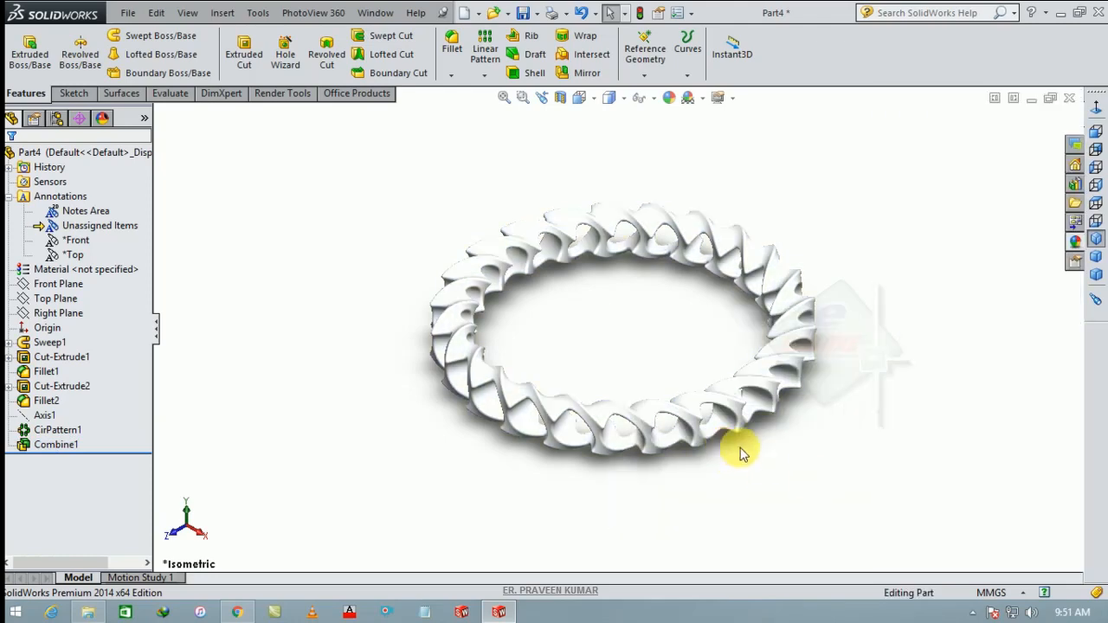
Set the background scene to Grill Lighting, inspect the ring from other angles and restore the isometric view
left_click(703, 102)
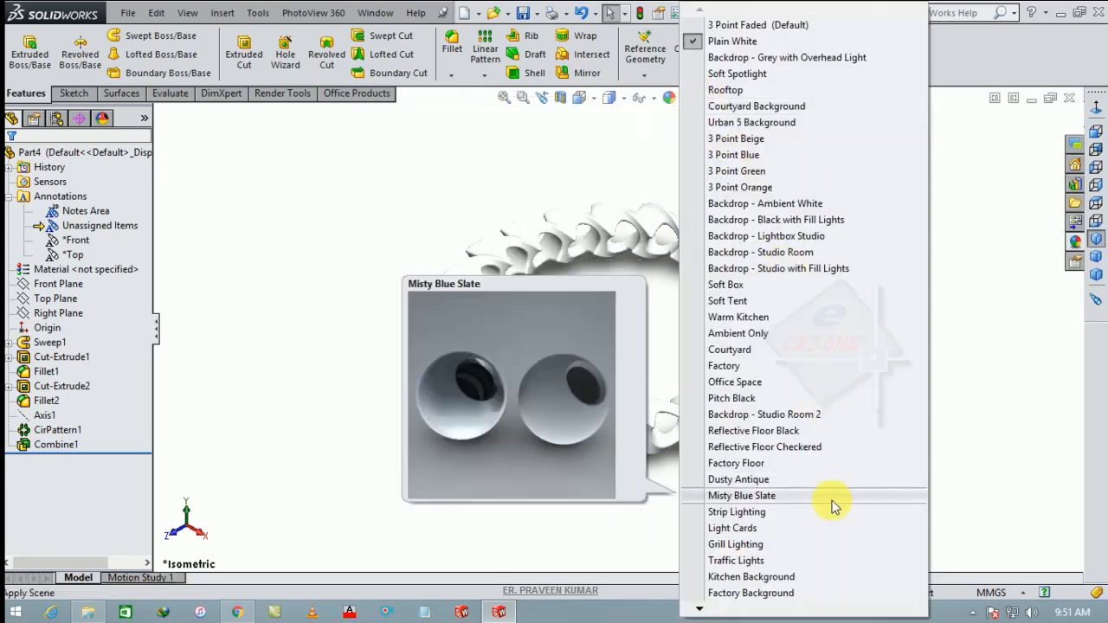
left_click(808, 545)
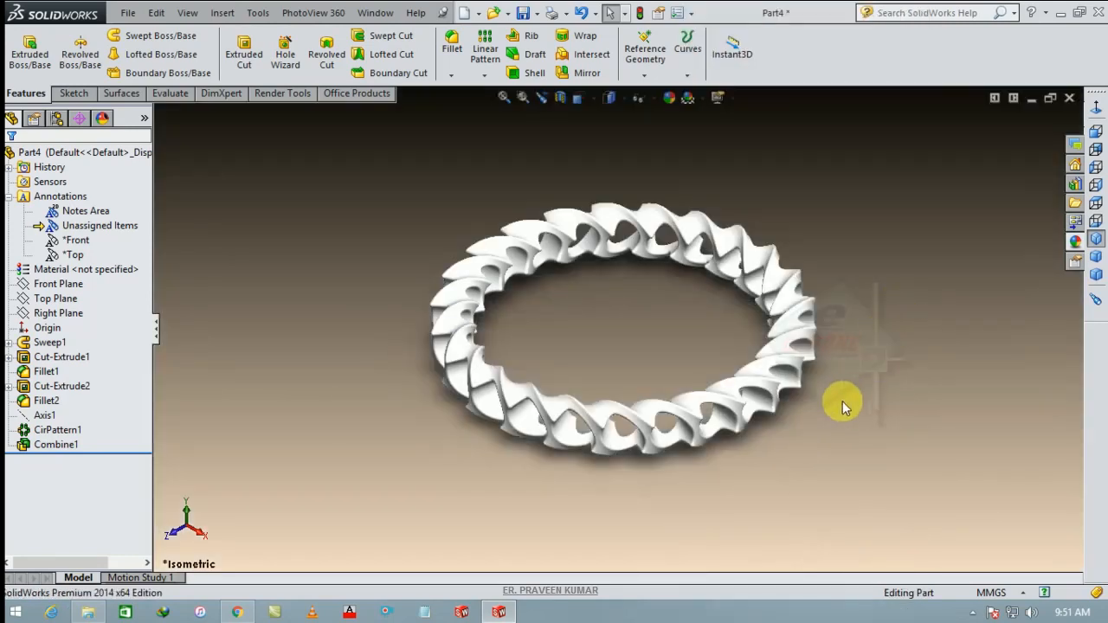
middle_click_drag(843, 403, 1096, 251)
left_click(1096, 239)
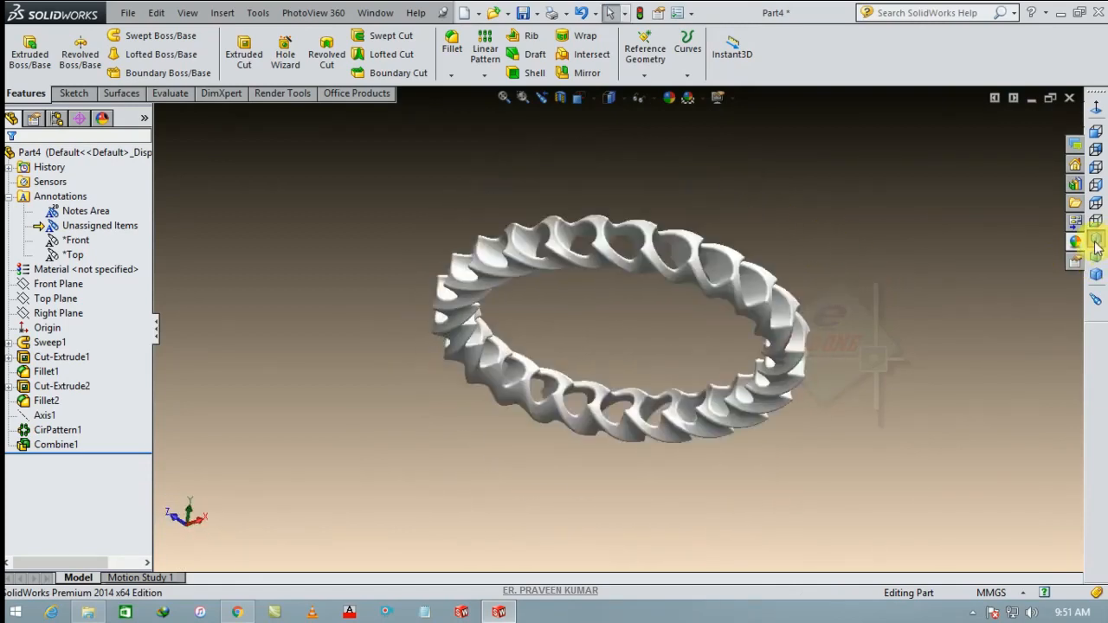